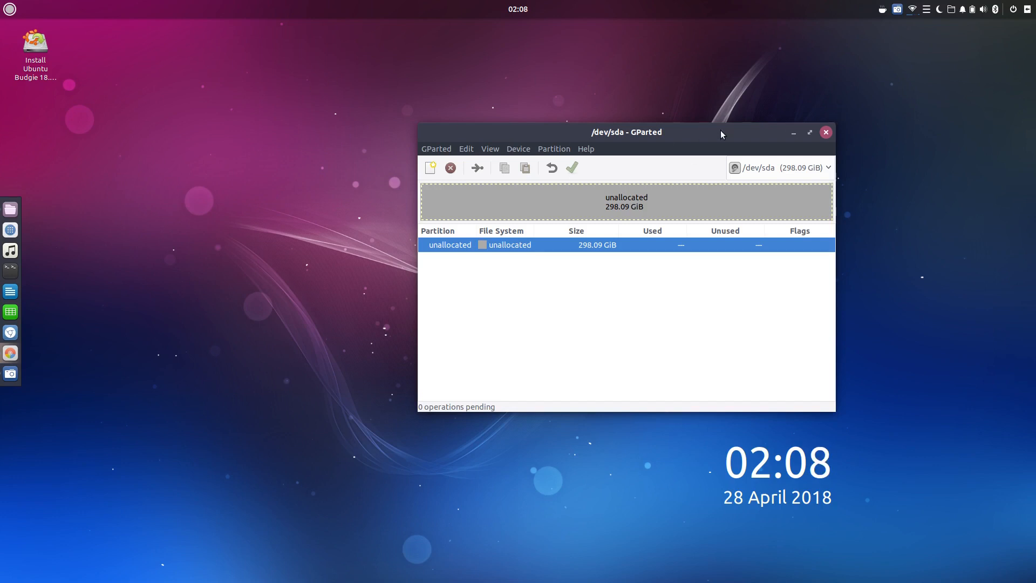
# Begin a new partition in the 298.09 GiB unallocated space, leaving 1 MiB free
pyautogui.moveTo(650, 137); pyautogui.dragTo(455, 99)
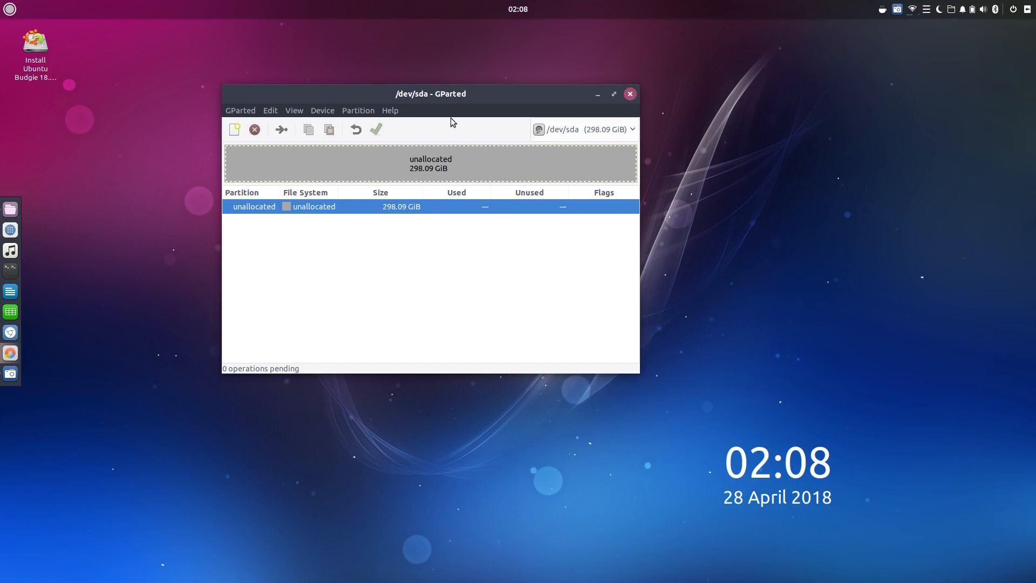
pyautogui.moveTo(488, 92)
pyautogui.mouseDown()
pyautogui.moveTo(559, 100)
pyautogui.moveTo(501, 90)
pyautogui.mouseUp()
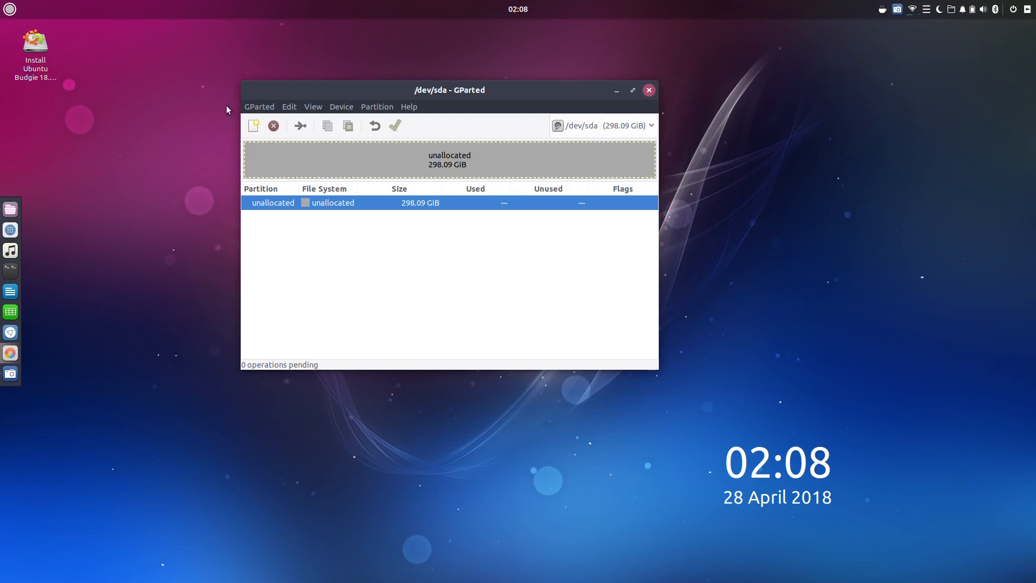
pyautogui.rightClick(348, 204)
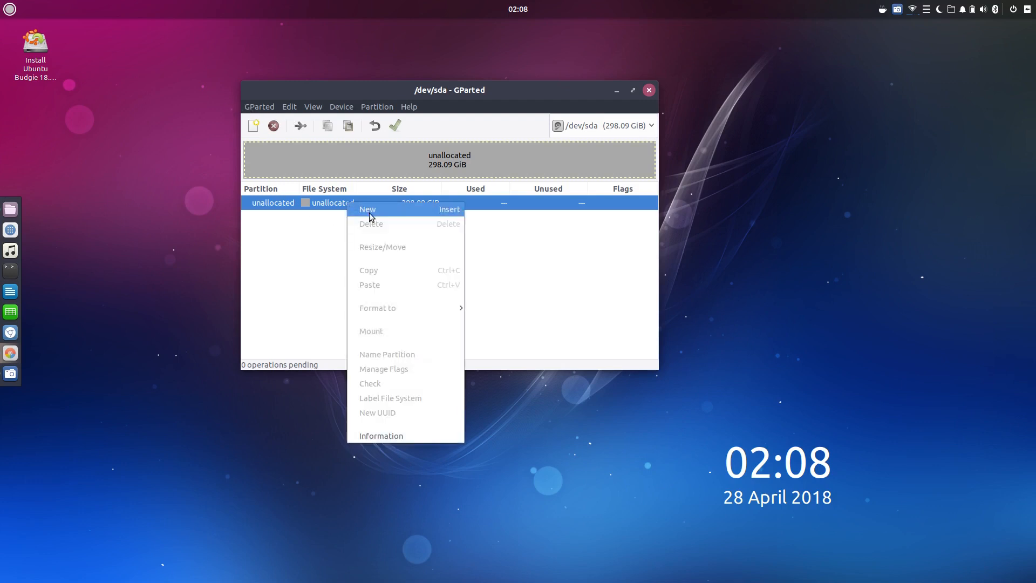
pyautogui.click(367, 210)
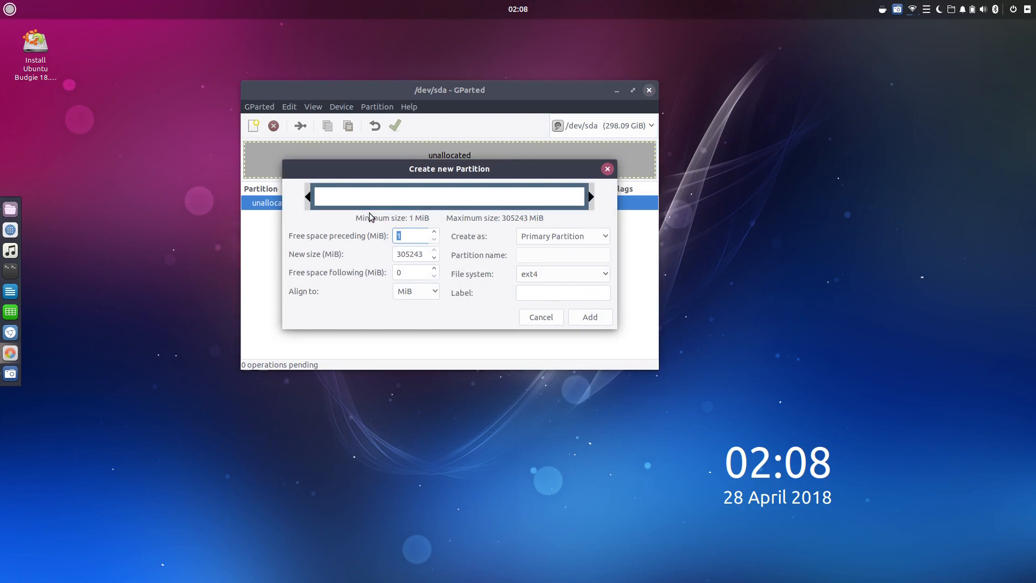
pyautogui.press('Tab')
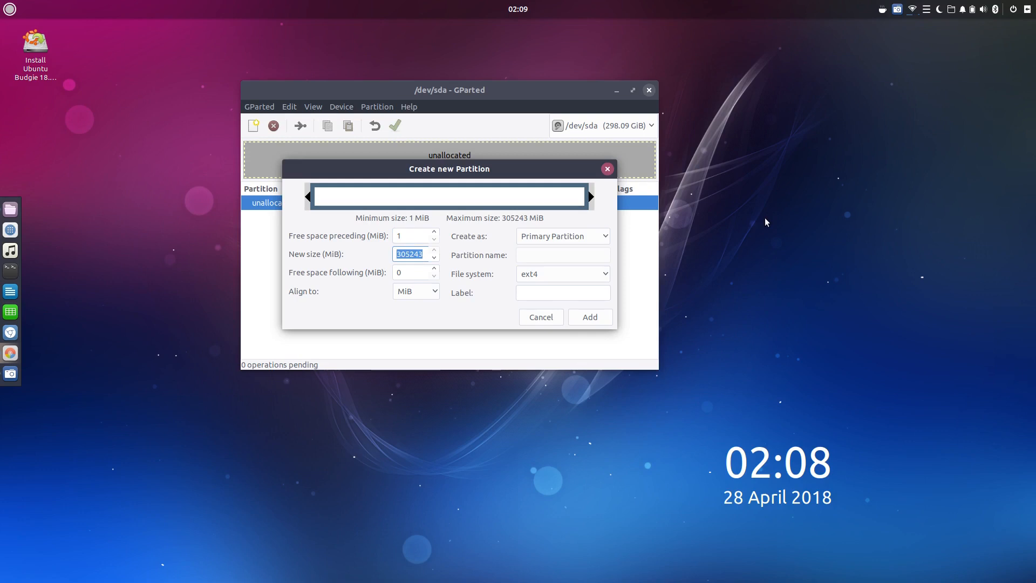
pyautogui.press('Down')
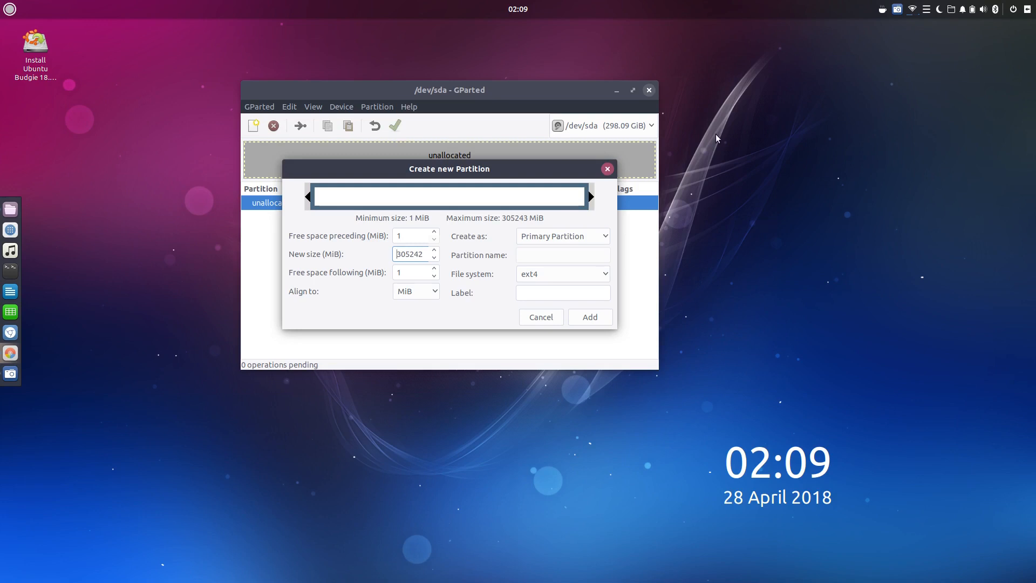
pyautogui.press('super')
# Compute 25×1024 = 25600 in Calculator
pyautogui.write('calc')
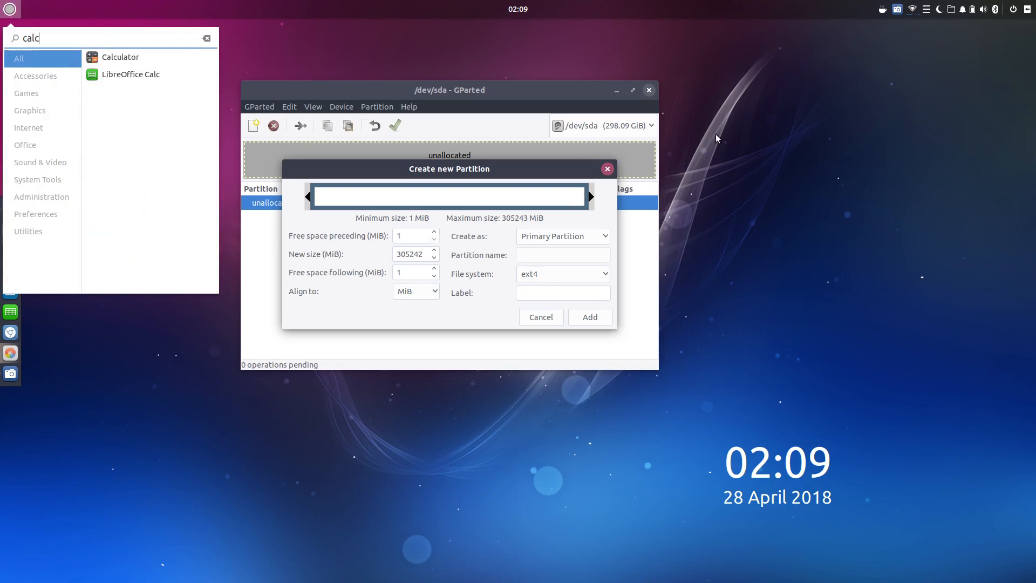
pyautogui.press('Return')
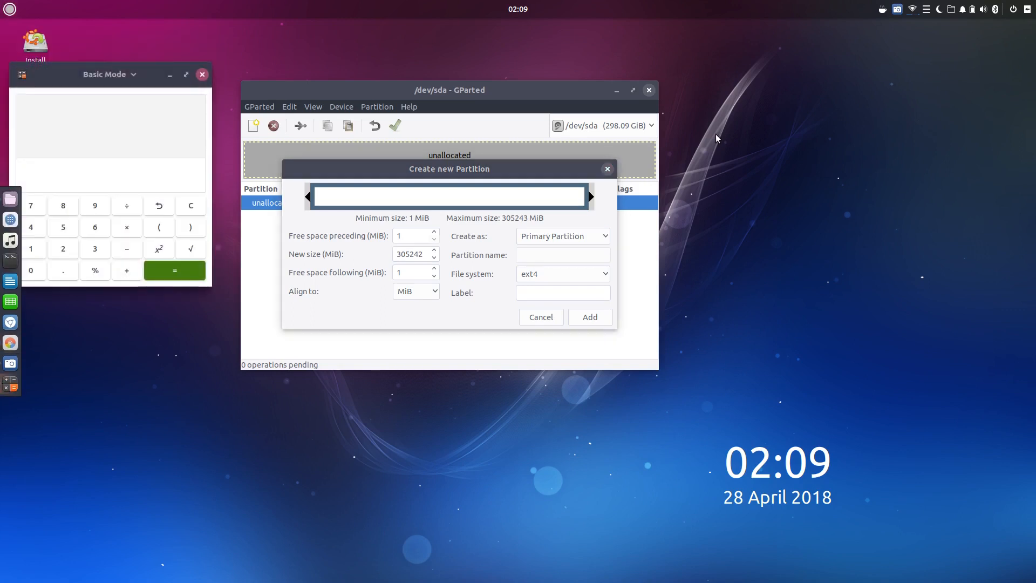
pyautogui.click(63, 248)
pyautogui.click(64, 227)
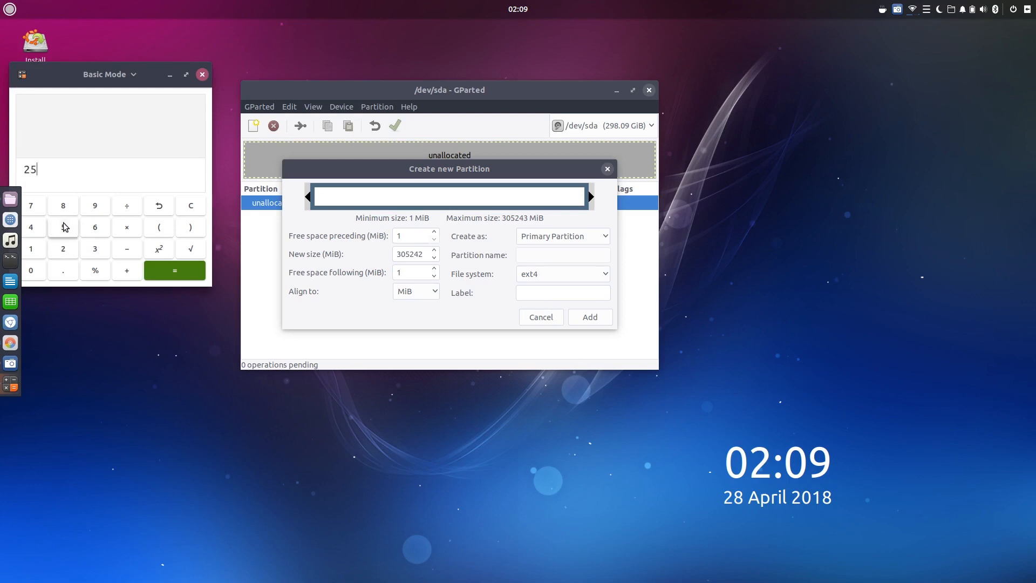
pyautogui.click(126, 227)
pyautogui.click(31, 249)
pyautogui.click(31, 270)
pyautogui.click(63, 248)
pyautogui.click(31, 227)
pyautogui.click(166, 272)
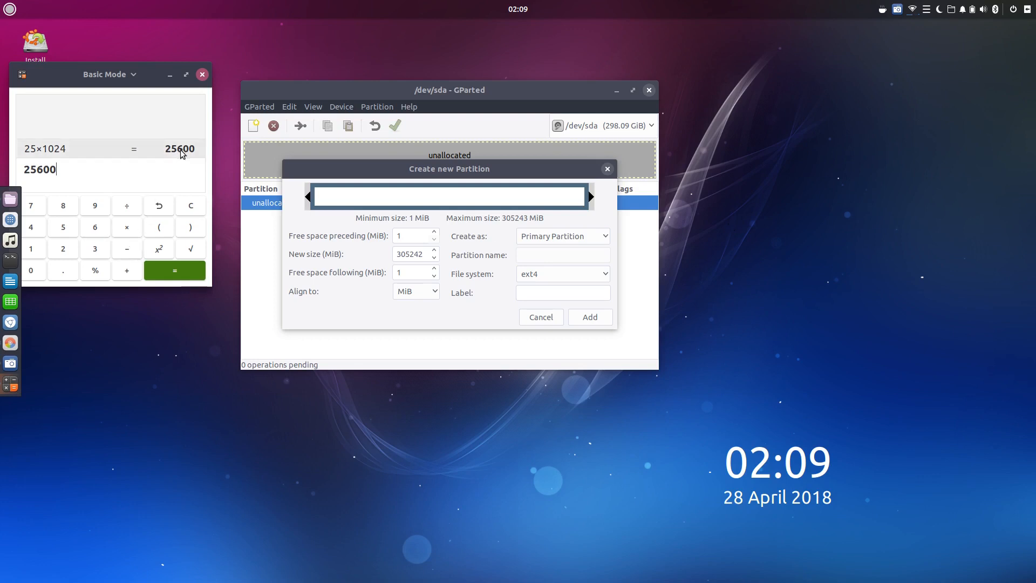
# Set the new partition size to 25600 MiB and add the ext4 partition
pyautogui.click(411, 254)
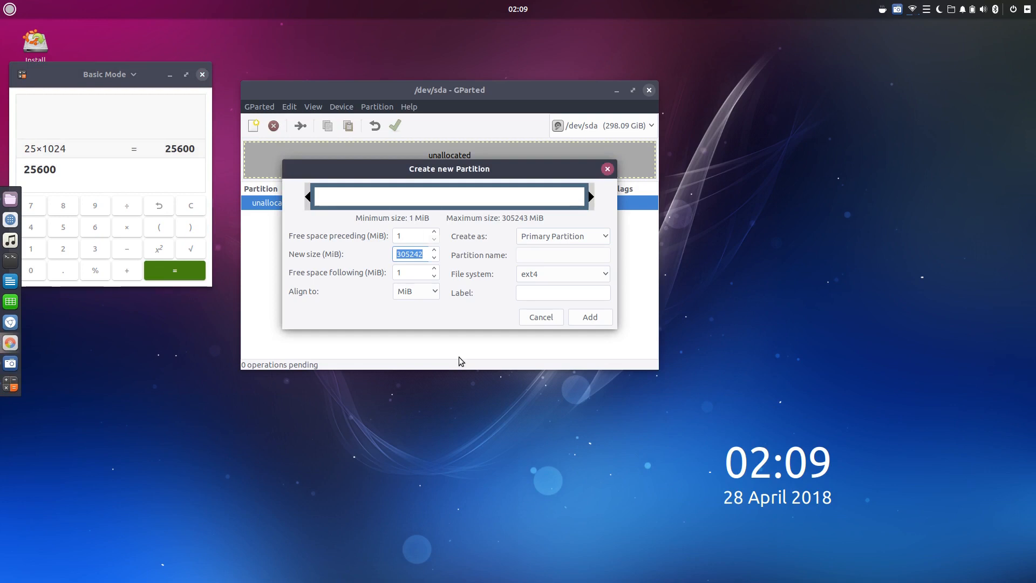
pyautogui.press('Down')
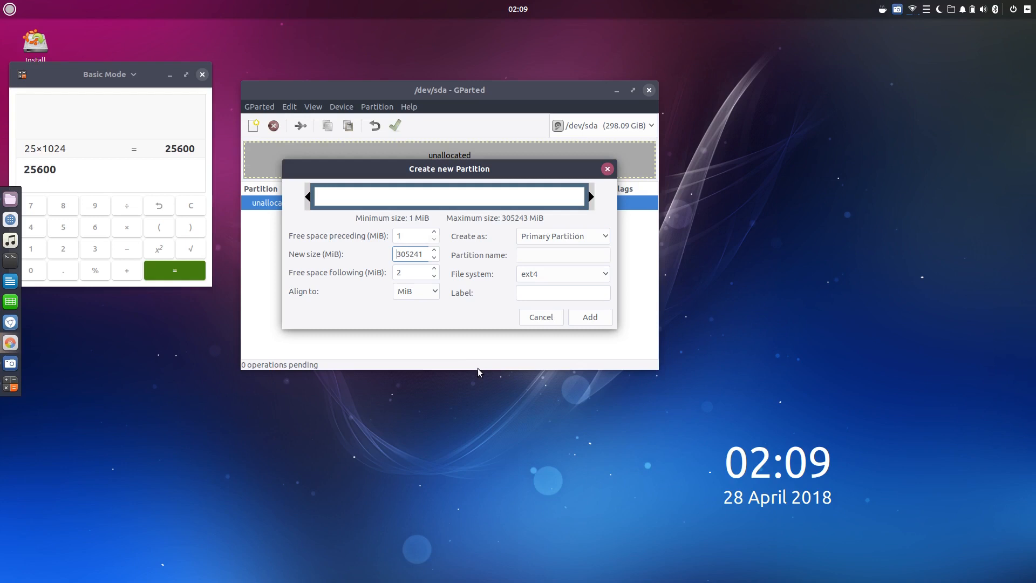
pyautogui.doubleClick(410, 253)
pyautogui.write('25600')
pyautogui.press('Tab')
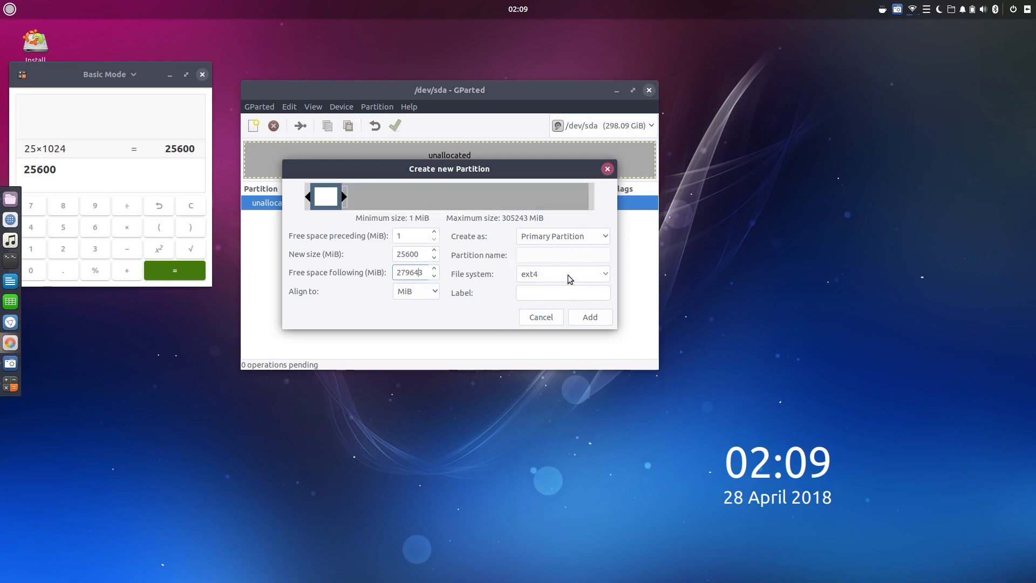
pyautogui.click(590, 318)
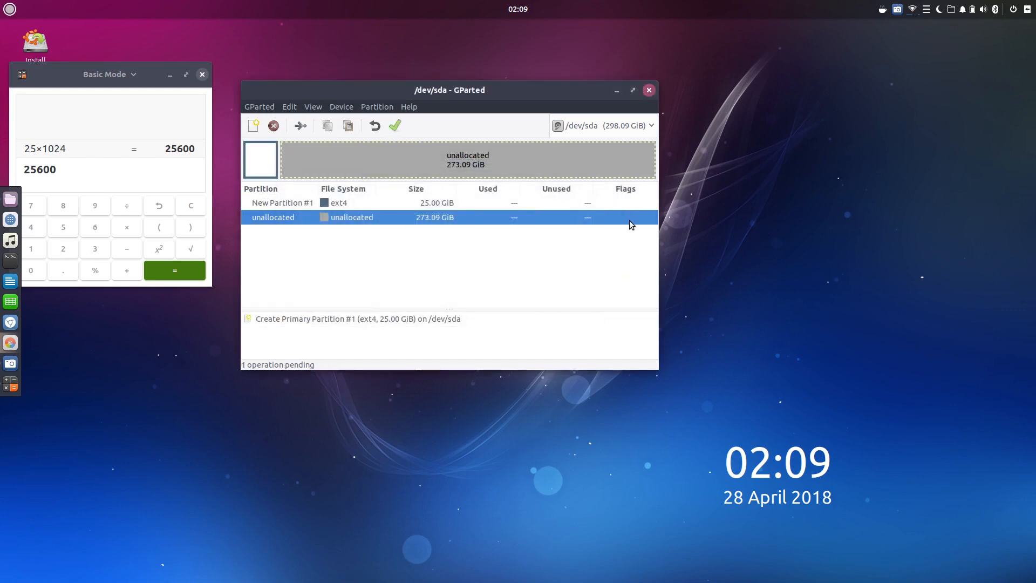
# Apply the pending operation, creating the 25 GiB ext4 partition /dev/sda1
pyautogui.click(394, 125)
pyautogui.click(580, 282)
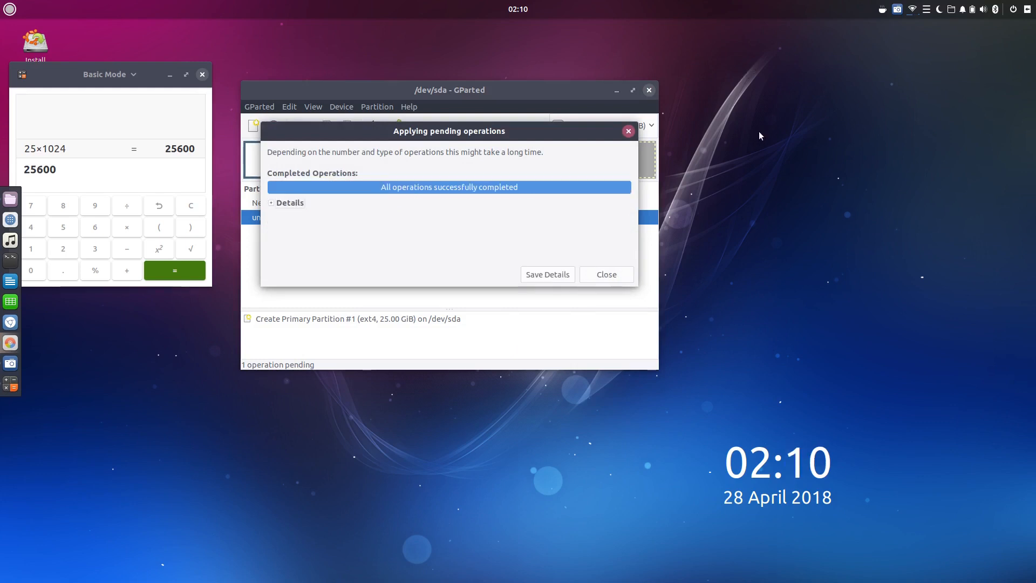
pyautogui.click(616, 273)
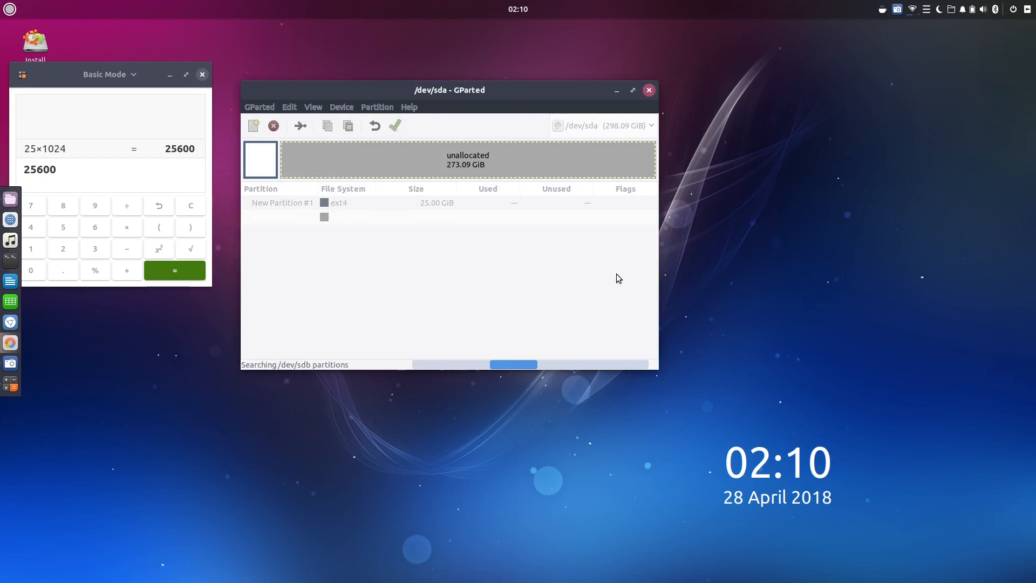
# Select /dev/sda1 and show the Device Information panel
pyautogui.click(276, 203)
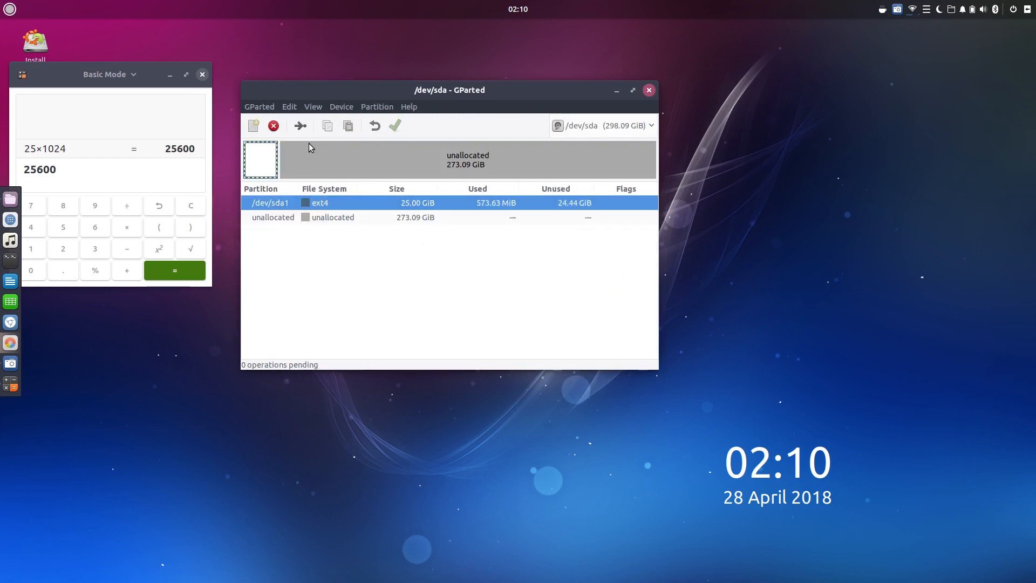
pyautogui.click(315, 110)
pyautogui.click(353, 120)
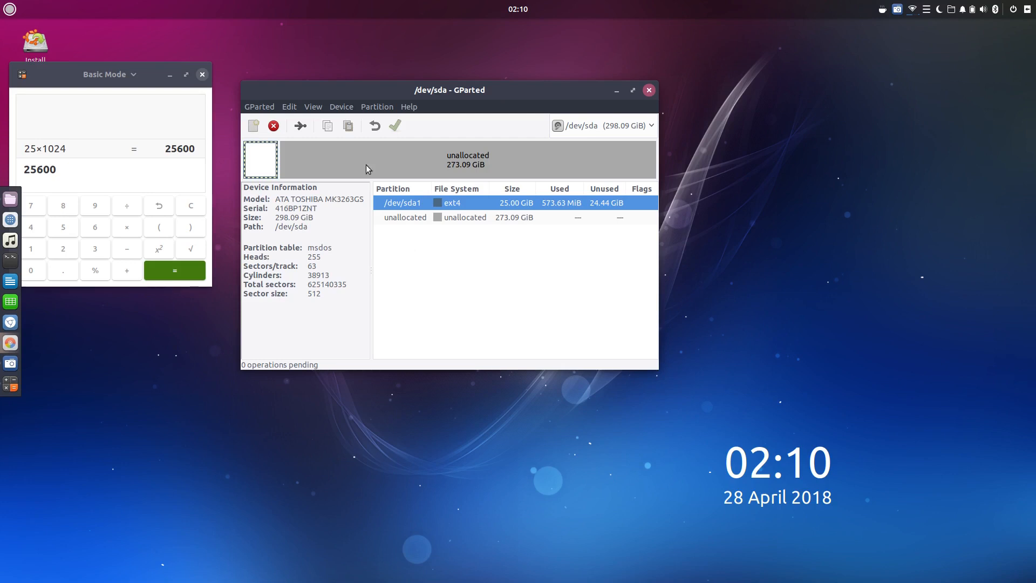
# Hide the Device Information panel
pyautogui.click(311, 109)
pyautogui.click(311, 110)
pyautogui.click(339, 106)
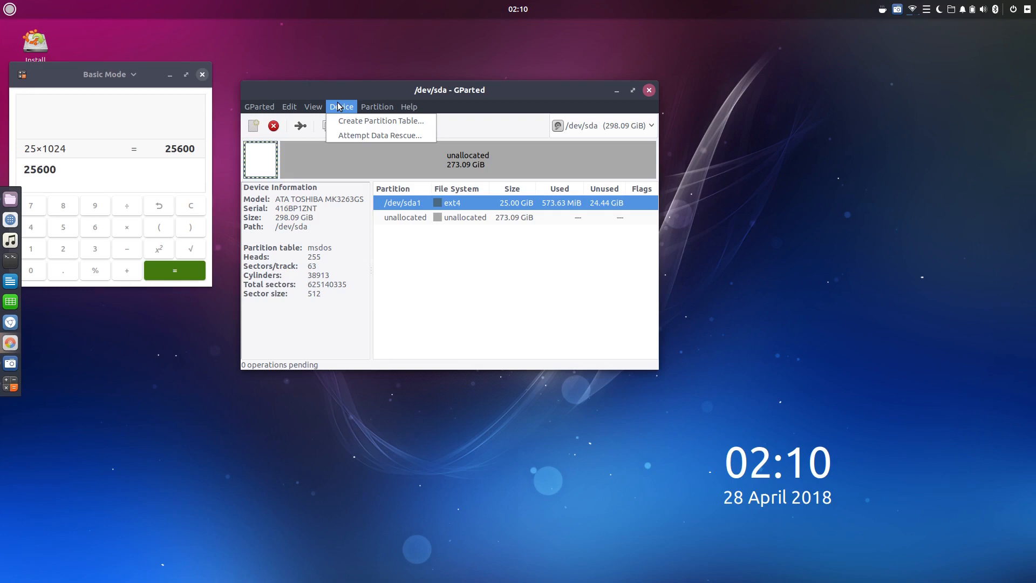
pyautogui.click(339, 106)
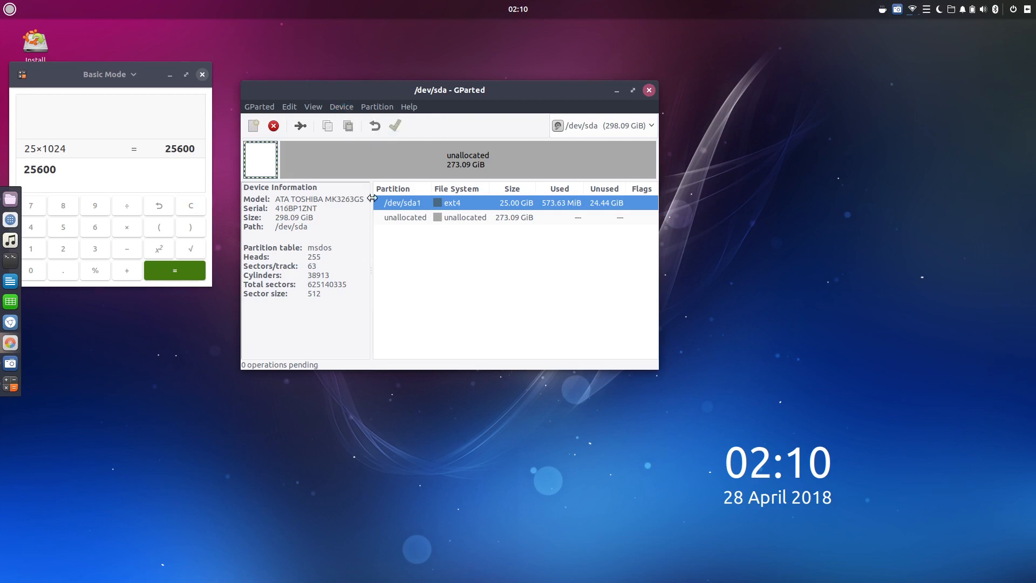
pyautogui.click(311, 106)
pyautogui.click(323, 119)
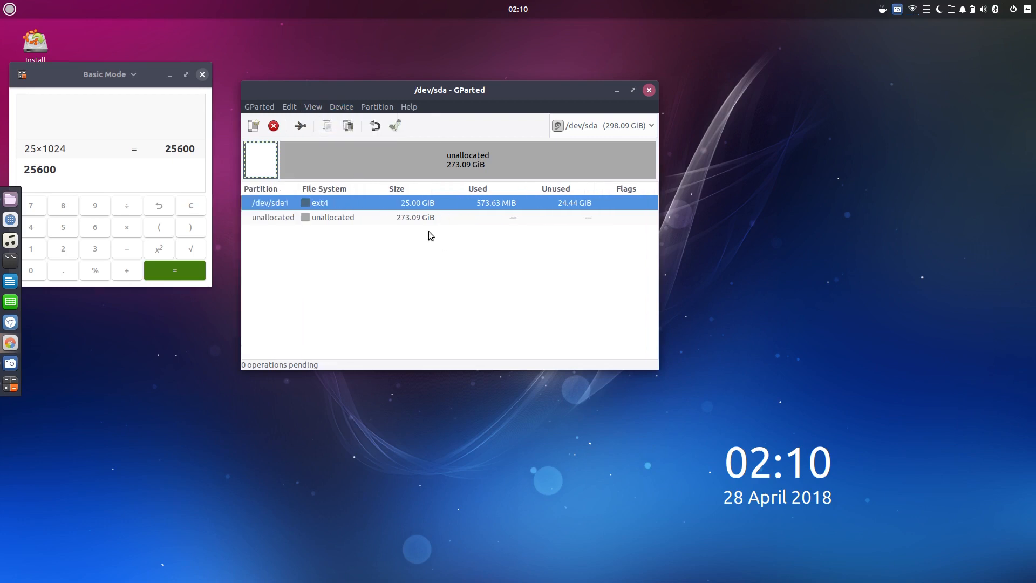
# Delete /dev/sda1 and apply the deletion to disk
pyautogui.rightClick(392, 205)
pyautogui.click(416, 227)
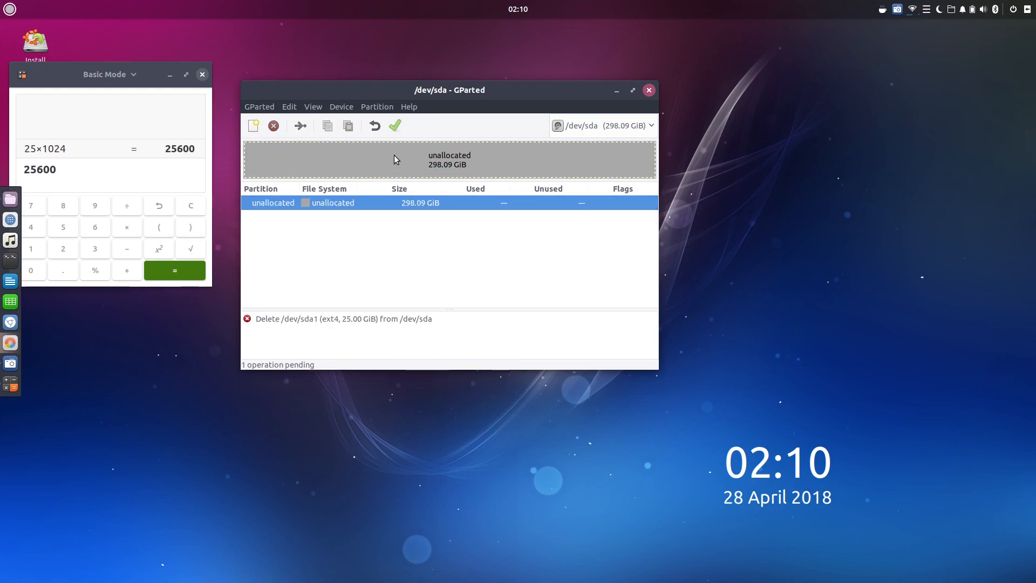
pyautogui.click(395, 127)
pyautogui.click(561, 282)
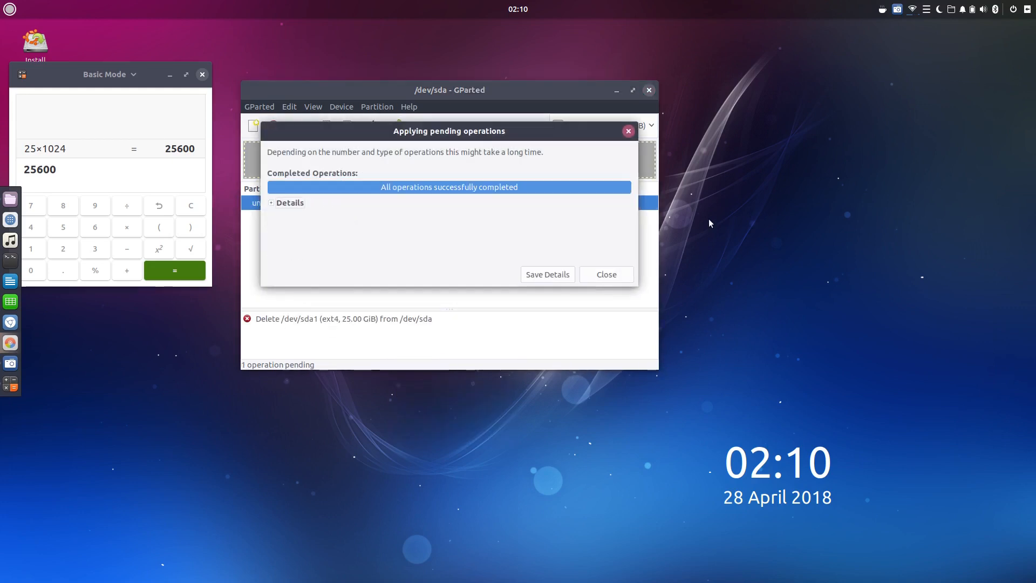
pyautogui.click(619, 277)
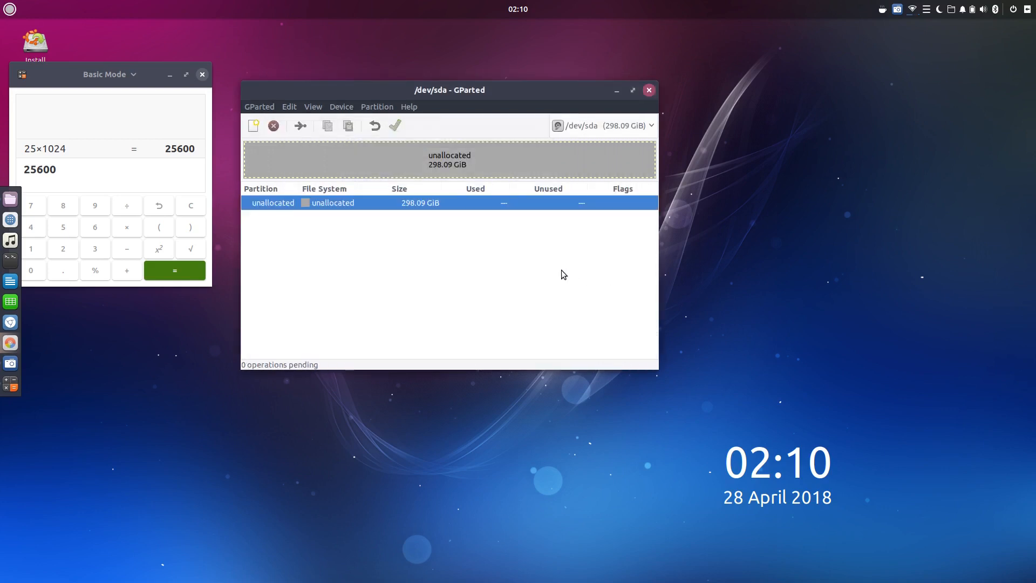
# Create a gpt partition table on /dev/sda and show device information confirming gpt
pyautogui.click(341, 106)
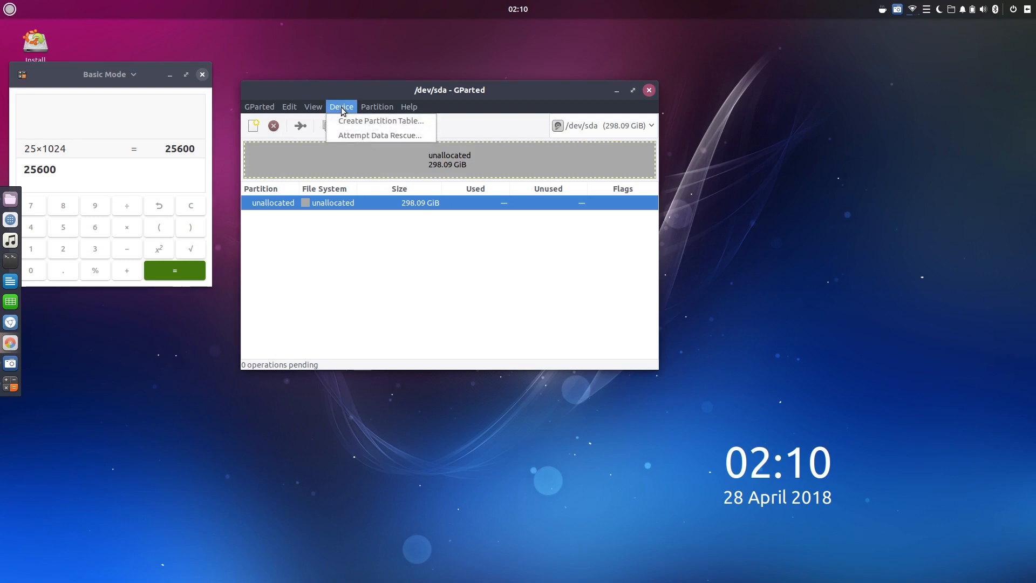
pyautogui.click(351, 115)
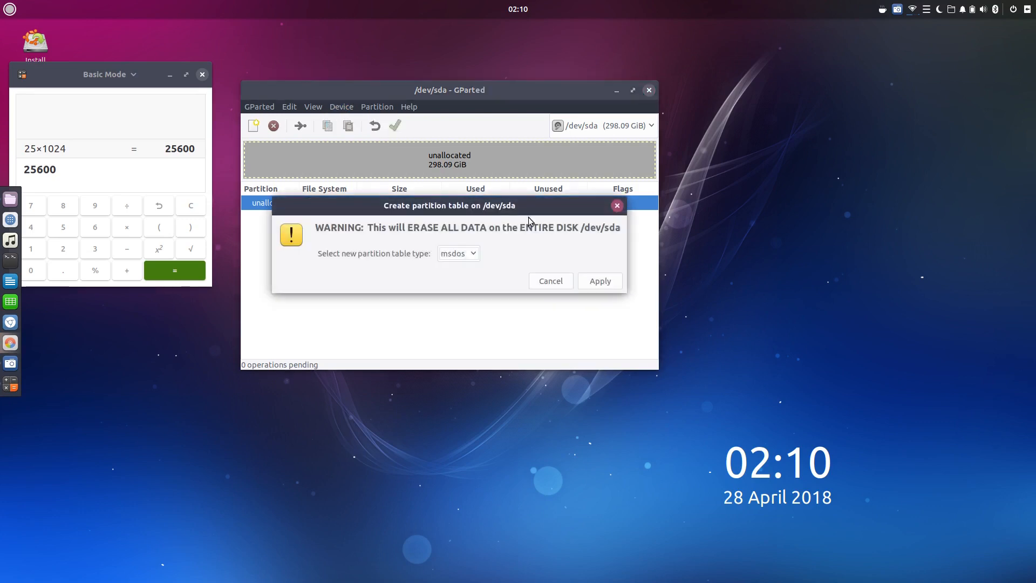
pyautogui.click(470, 255)
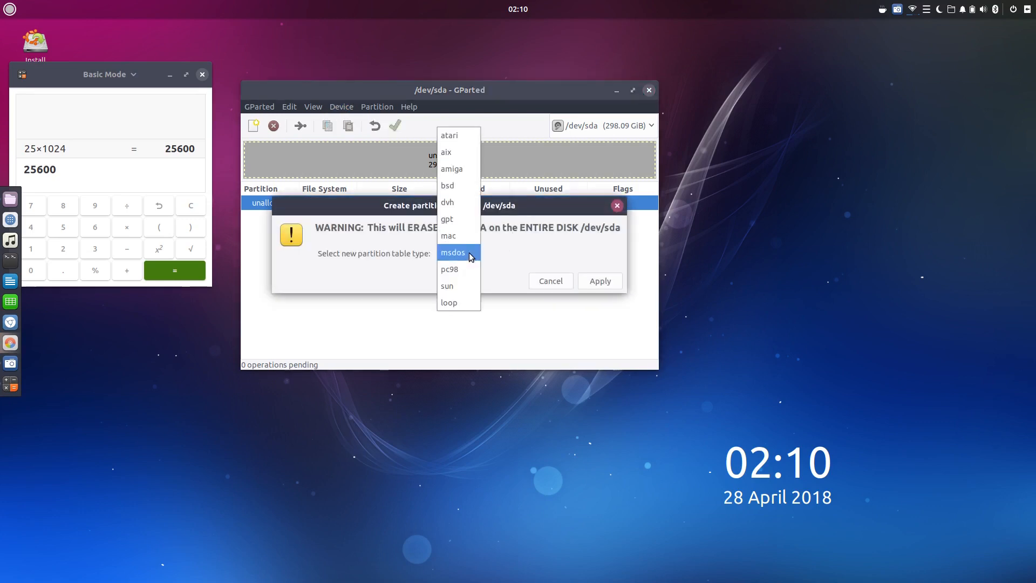
pyautogui.click(452, 219)
pyautogui.click(595, 279)
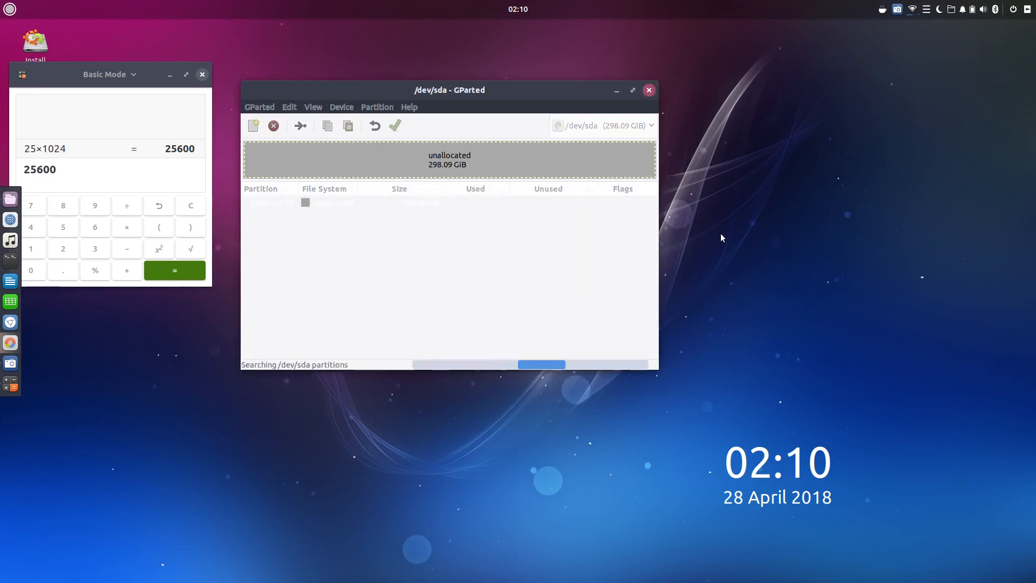
pyautogui.click(313, 106)
pyautogui.click(319, 116)
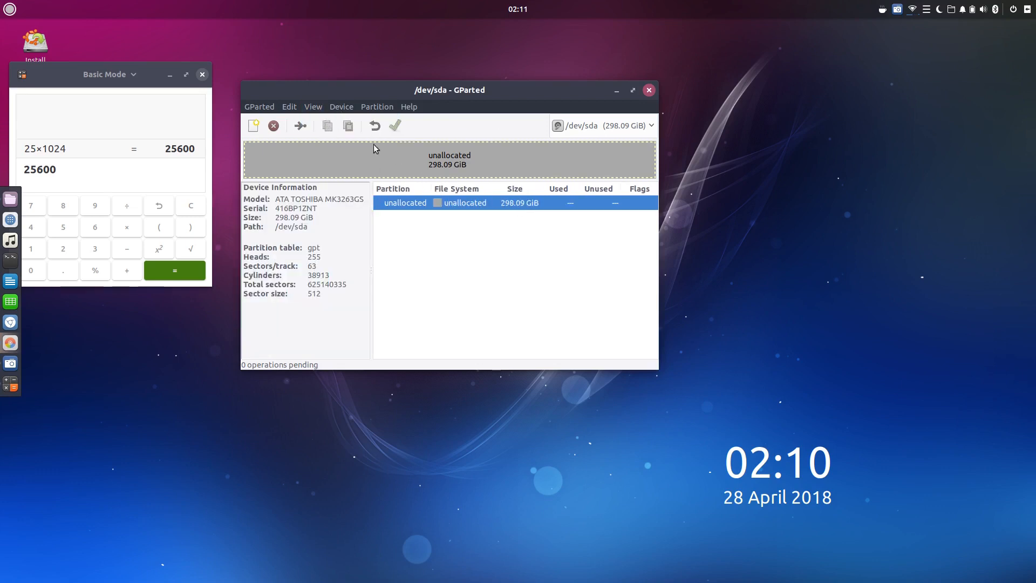
# Hide device information and queue a 25600 MiB ext4 partition at the start of /dev/sda
pyautogui.click(314, 106)
pyautogui.click(319, 119)
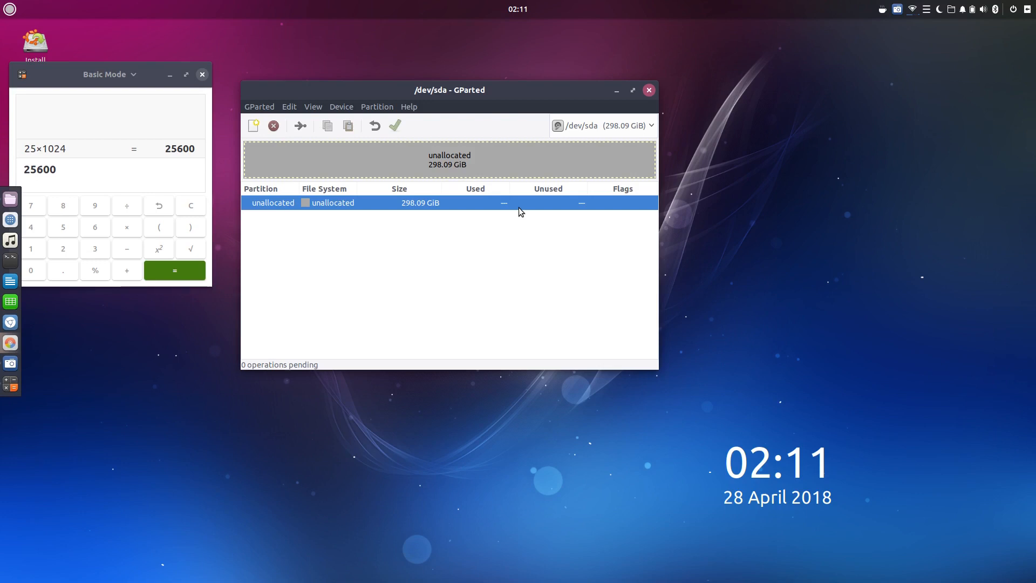
pyautogui.rightClick(341, 202)
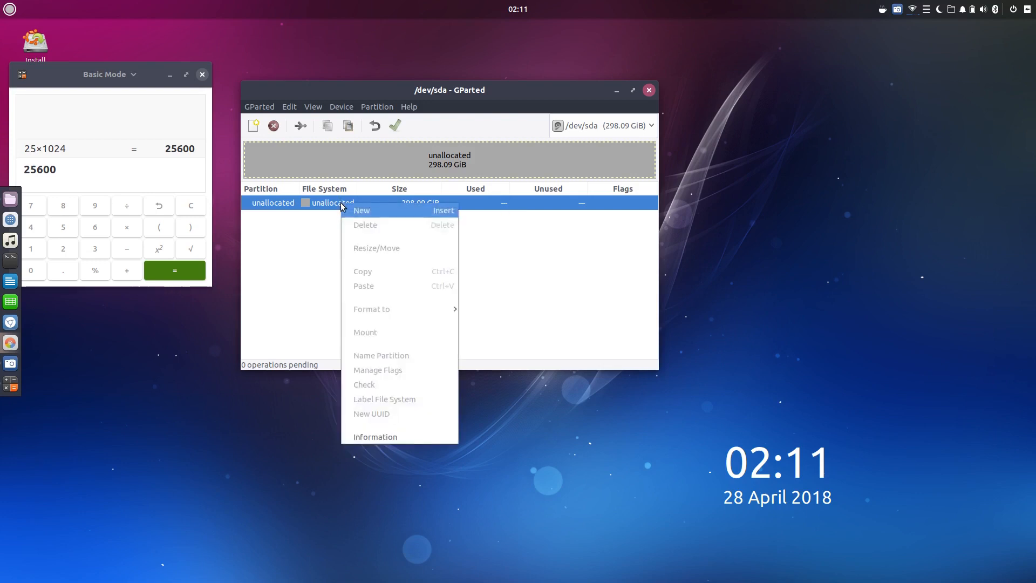
pyautogui.click(357, 210)
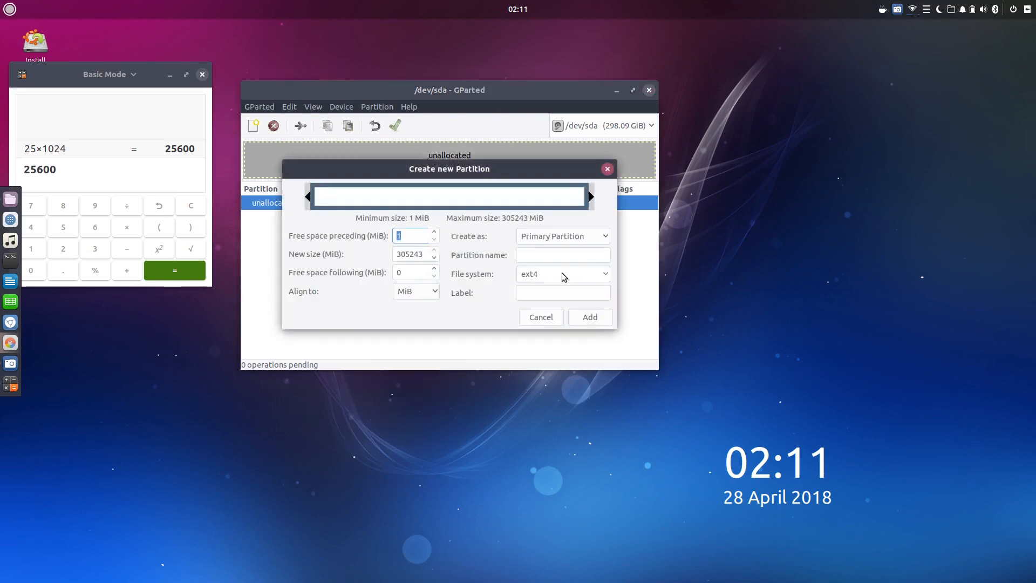
pyautogui.doubleClick(402, 254)
pyautogui.write('25600')
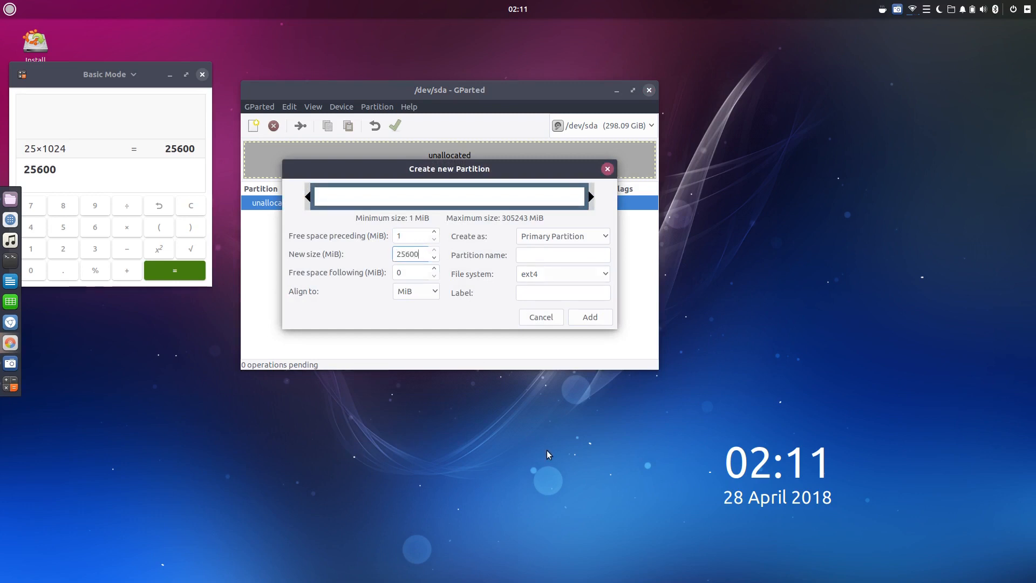
pyautogui.click(583, 322)
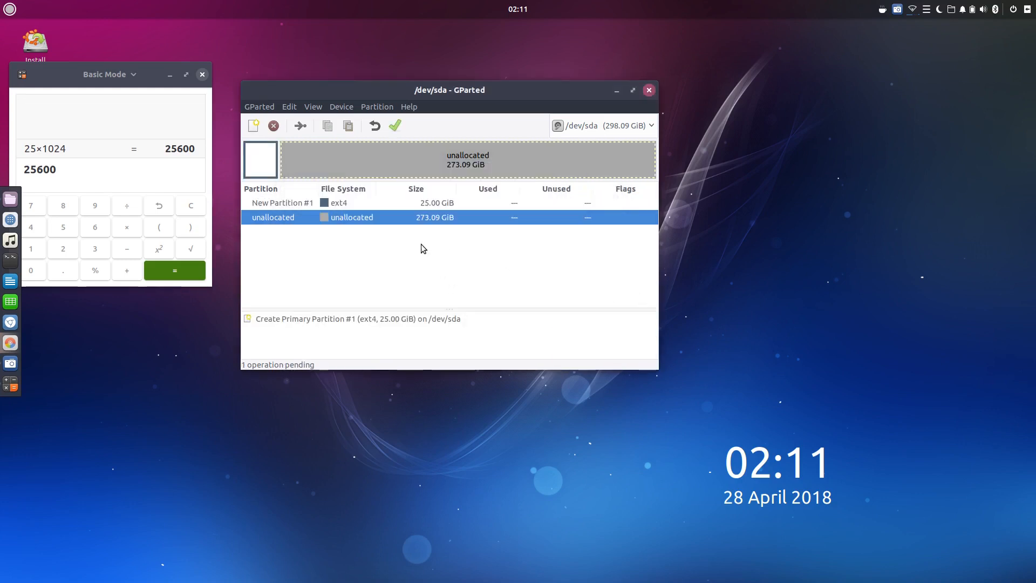
# Start a new partition in the remaining space and move Calculator out of the dialog's way
pyautogui.rightClick(370, 223)
pyautogui.click(397, 228)
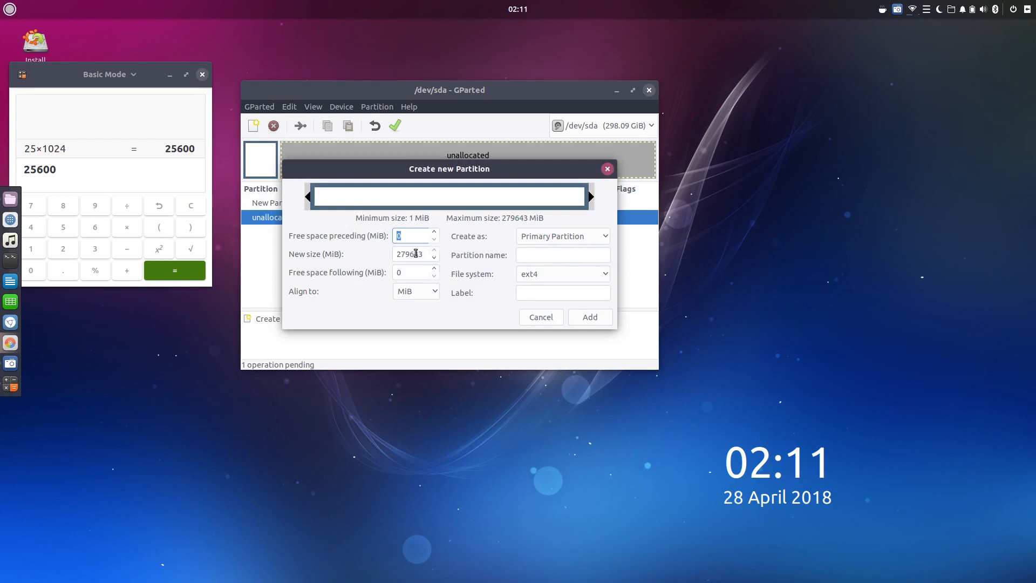
pyautogui.click(187, 208)
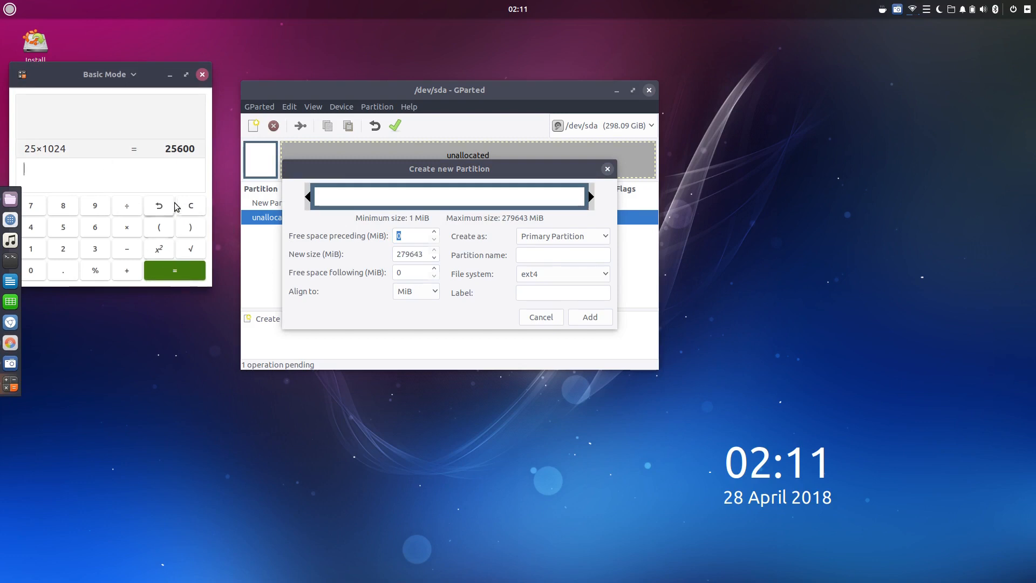
pyautogui.click(161, 208)
pyautogui.click(162, 208)
pyautogui.click(162, 208)
pyautogui.moveTo(81, 77); pyautogui.dragTo(144, 129)
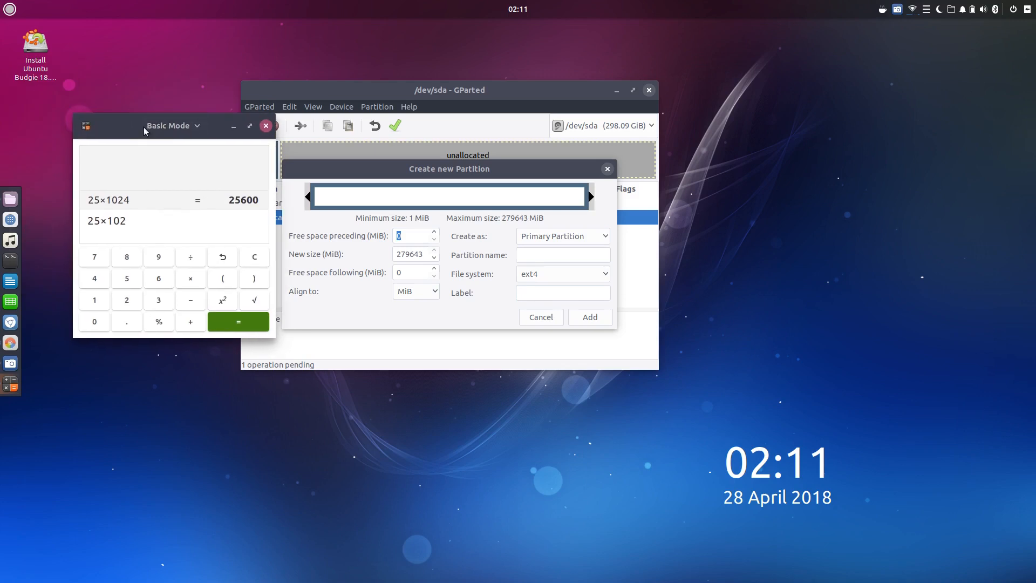
# Compute 8×1024 = 8192 in Calculator for the swap size
pyautogui.click(256, 257)
pyautogui.write('8')
pyautogui.click(192, 277)
pyautogui.click(99, 302)
pyautogui.click(96, 321)
pyautogui.click(114, 301)
pyautogui.click(96, 280)
pyautogui.click(240, 324)
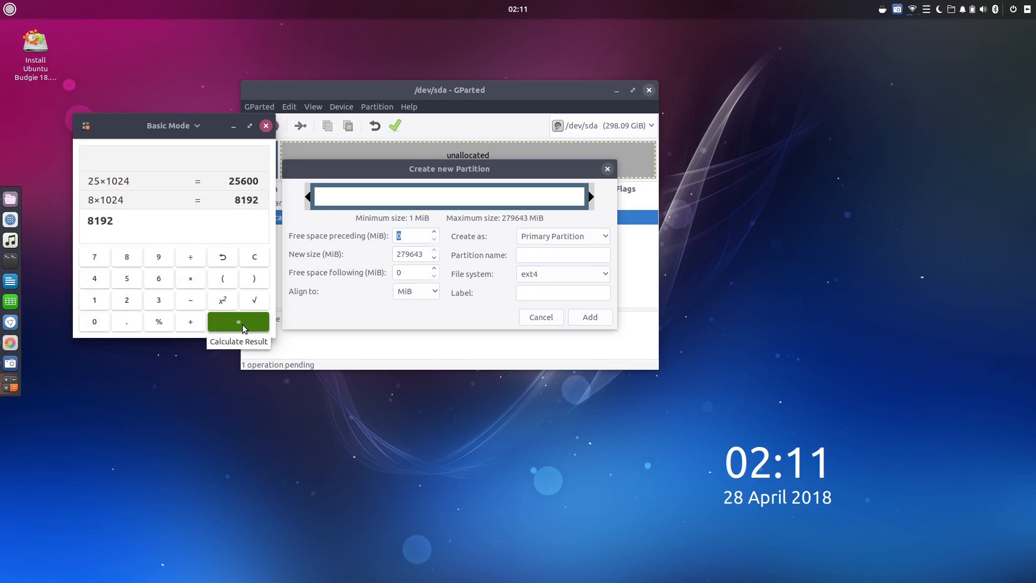
# Set the new partition to 8192 MiB with linux-swap and add it
pyautogui.click(397, 251)
pyautogui.doubleClick(398, 251)
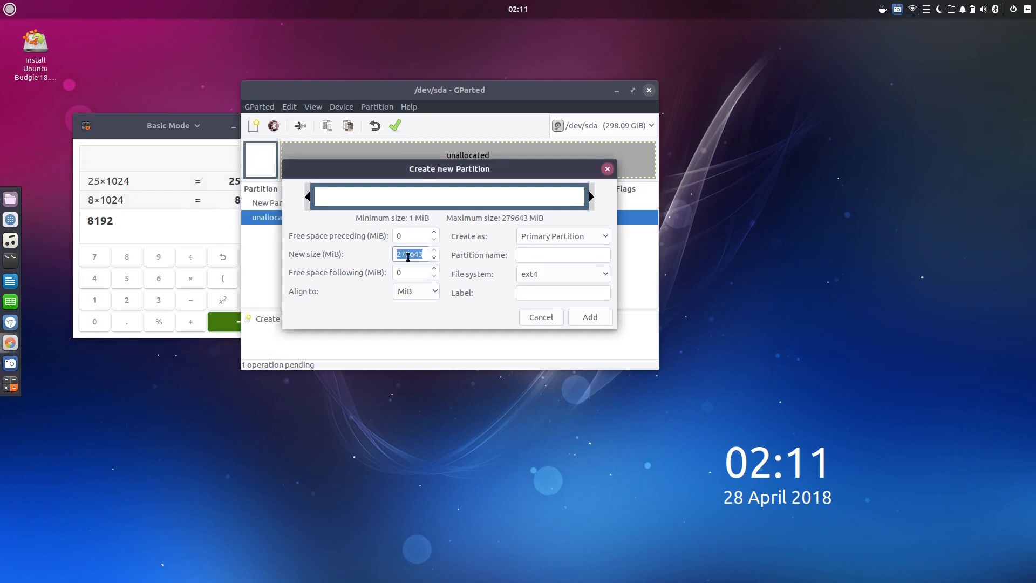
pyautogui.write('8192')
pyautogui.click(414, 272)
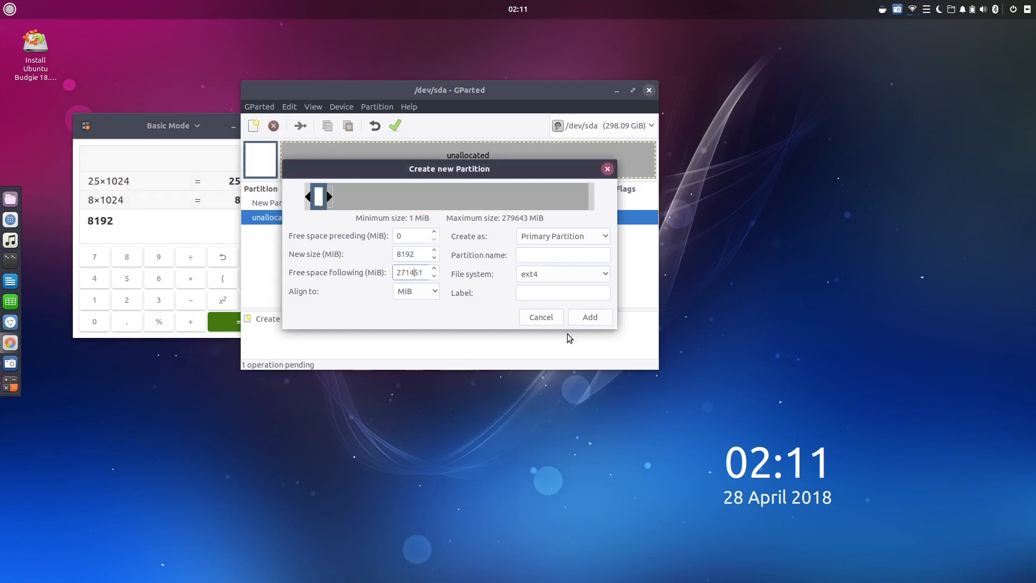
pyautogui.click(603, 274)
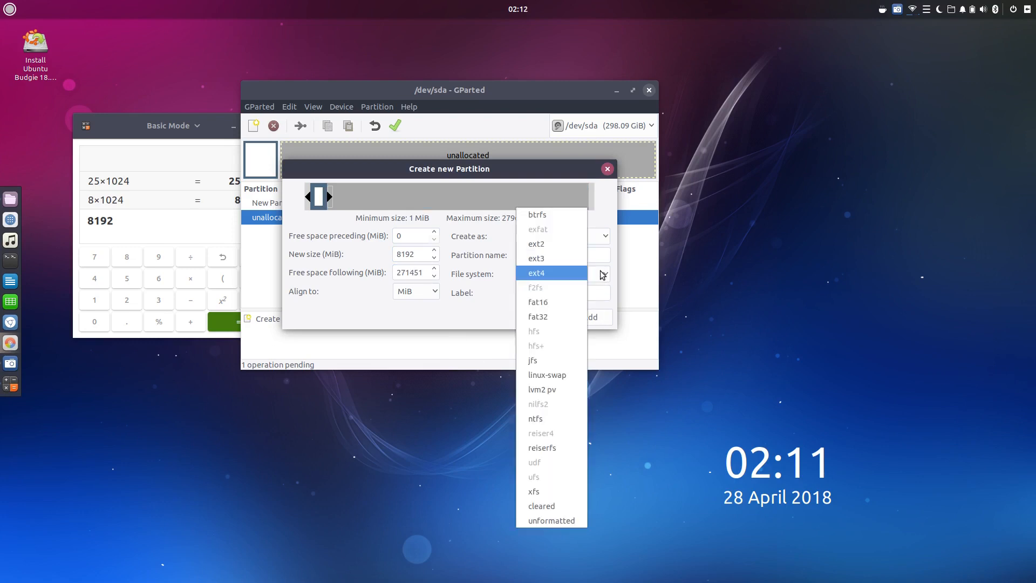
pyautogui.click(547, 374)
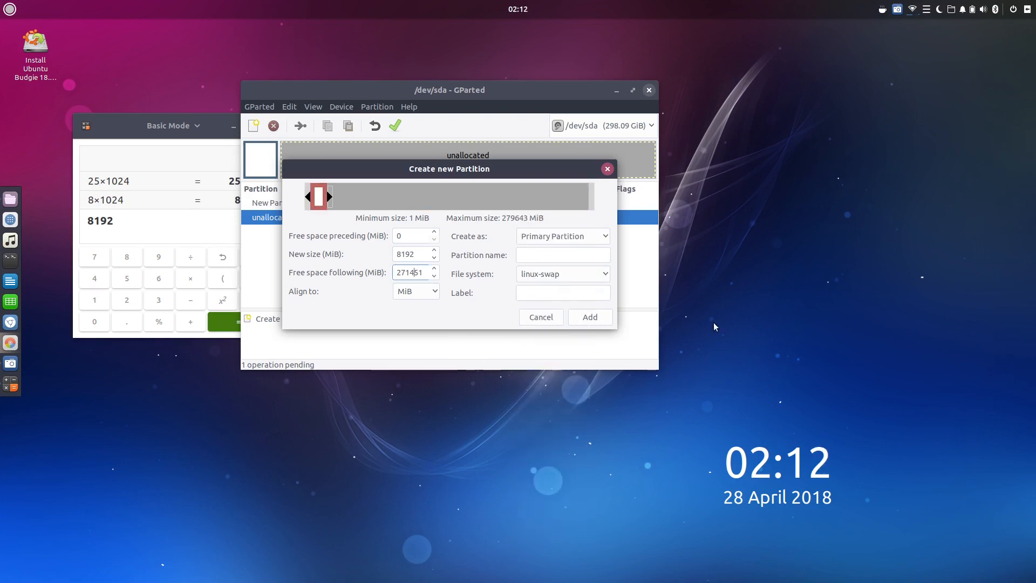
pyautogui.click(593, 319)
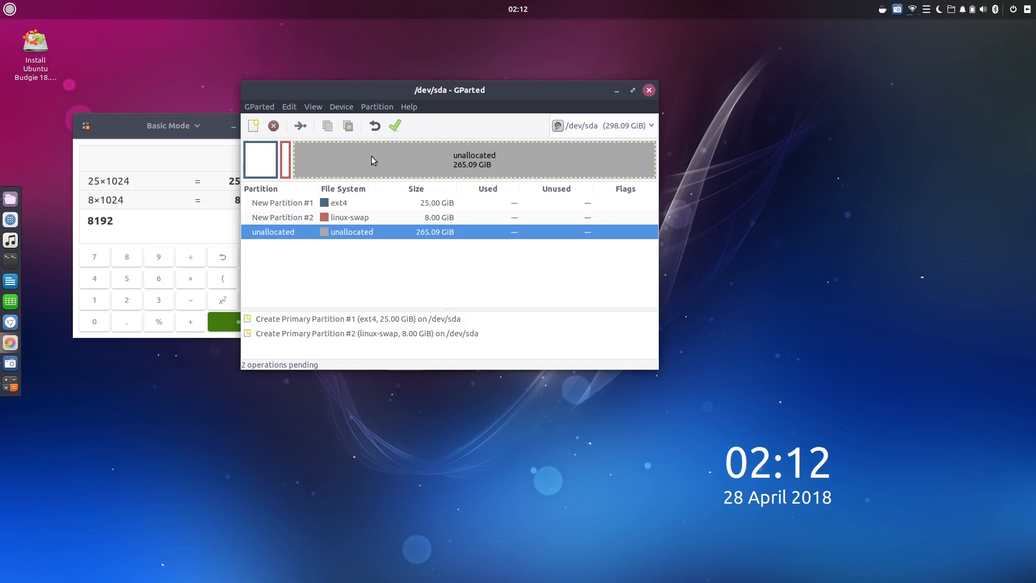
# Queue ext4 partitions #3 and #4 at 25600 MiB each
pyautogui.rightClick(341, 235)
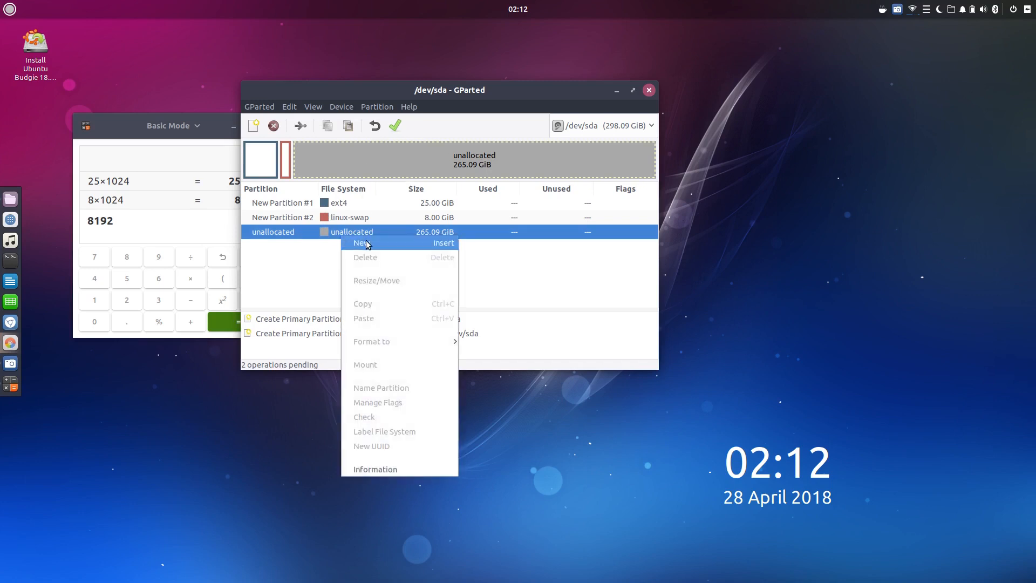
pyautogui.click(361, 243)
pyautogui.doubleClick(410, 254)
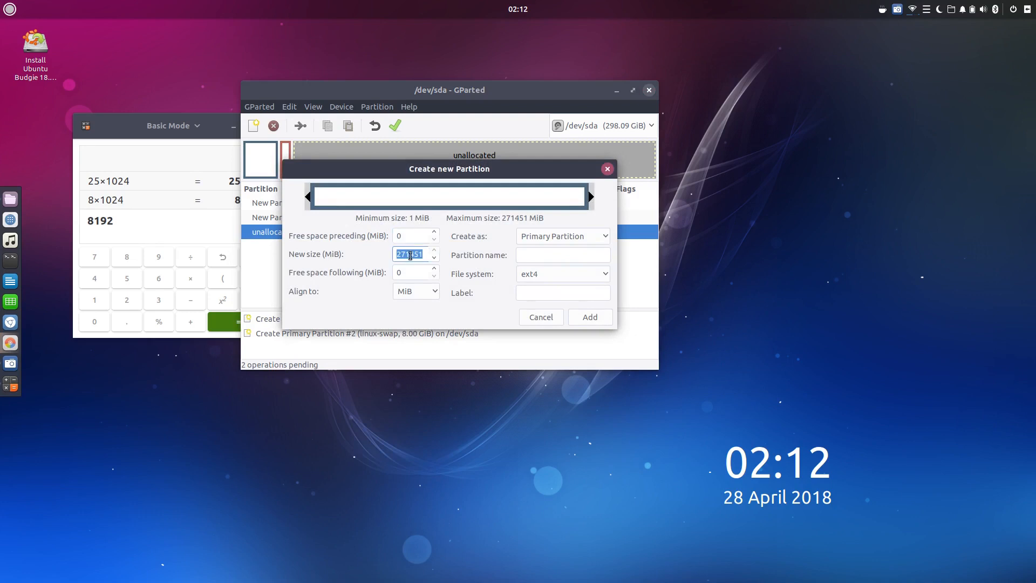
pyautogui.write('25600')
pyautogui.click(411, 271)
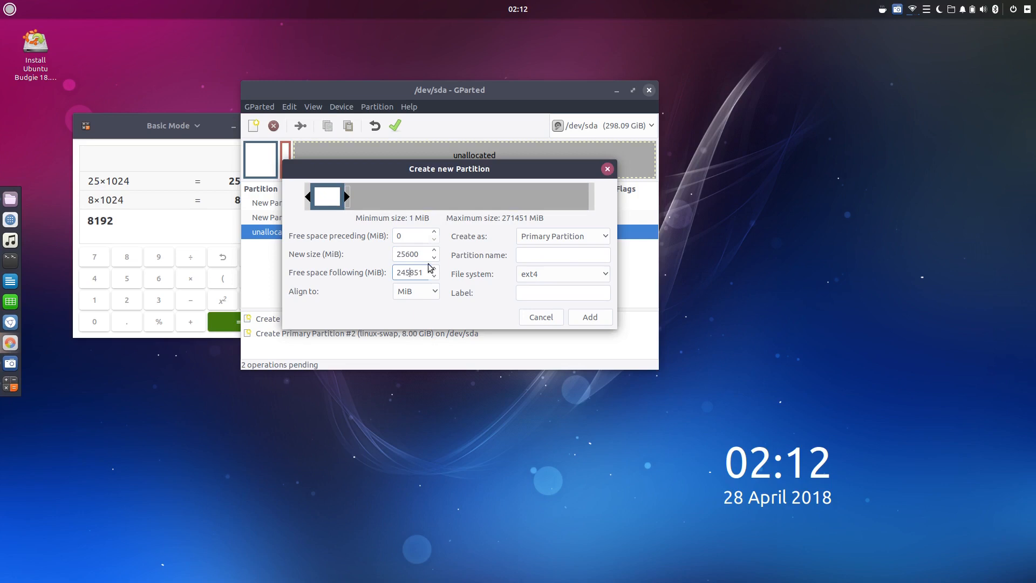
pyautogui.click(591, 318)
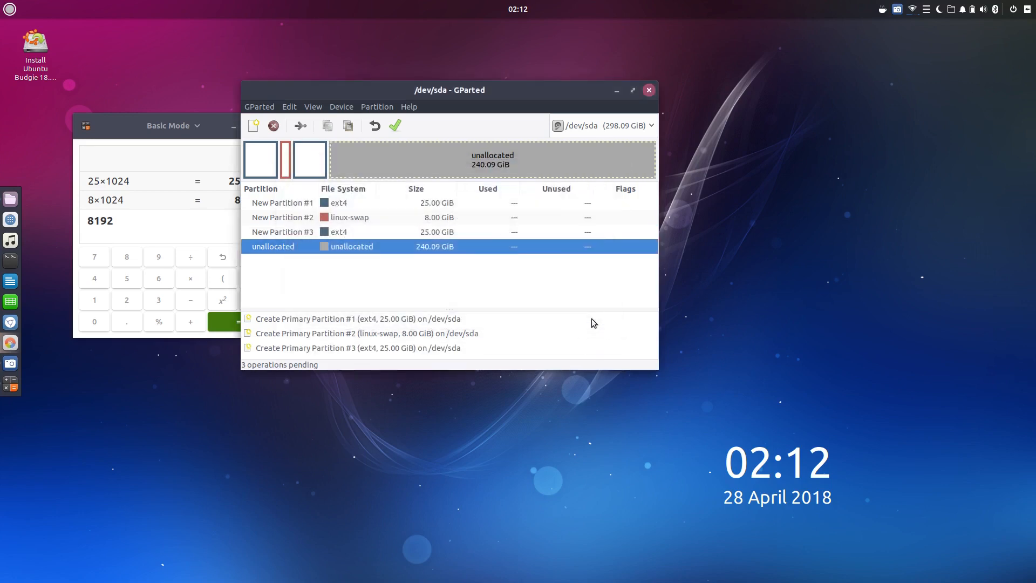
pyautogui.rightClick(341, 248)
pyautogui.click(396, 257)
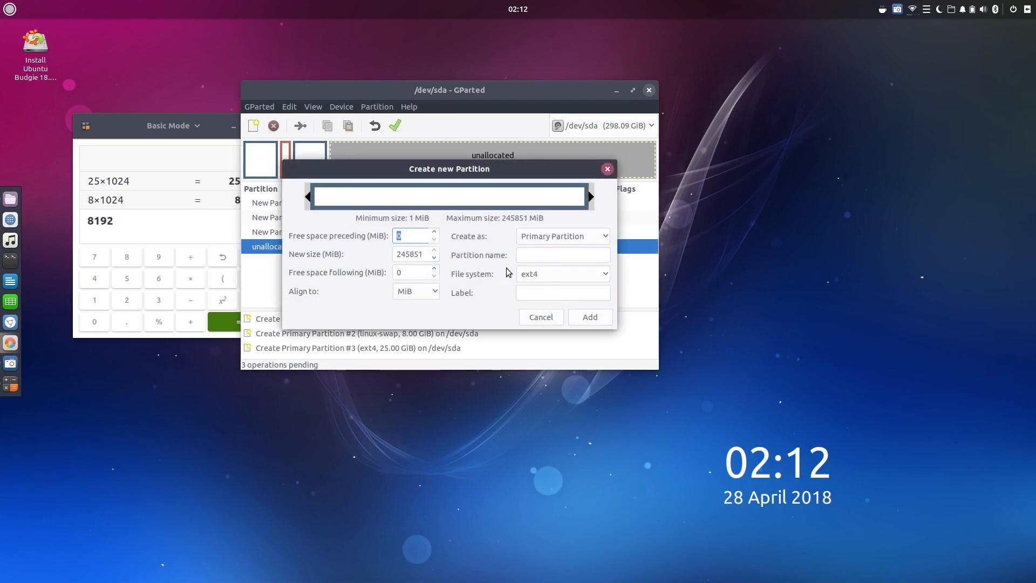
pyautogui.doubleClick(413, 255)
pyautogui.write('25600')
pyautogui.click(590, 317)
# Queue 25600 MiB ext4 partitions #5 through #7
pyautogui.rightClick(342, 260)
pyautogui.click(363, 269)
pyautogui.doubleClick(413, 255)
pyautogui.write('25600')
pyautogui.rightClick(348, 274)
pyautogui.click(362, 283)
pyautogui.doubleClick(413, 255)
pyautogui.write('25600')
pyautogui.click(588, 317)
pyautogui.rightClick(351, 289)
pyautogui.doubleClick(411, 255)
pyautogui.write('25600')
pyautogui.click(585, 318)
# Queue 25600 MiB ext4 partitions #8 and #9
pyautogui.rightClick(364, 302)
pyautogui.click(379, 312)
pyautogui.write('25600')
pyautogui.click(588, 318)
pyautogui.rightClick(323, 302)
pyautogui.click(341, 311)
pyautogui.write('25600')
pyautogui.click(588, 318)
# Enlarge the GParted window and queue 25600 MiB ext4 partitions #10 and #11
pyautogui.moveTo(658, 369); pyautogui.dragTo(732, 493)
pyautogui.rightClick(346, 334)
pyautogui.click(362, 343)
pyautogui.doubleClick(445, 315)
pyautogui.write('25600')
pyautogui.click(625, 379)
pyautogui.click(378, 358)
pyautogui.doubleClick(446, 316)
pyautogui.write('25600')
pyautogui.click(626, 379)
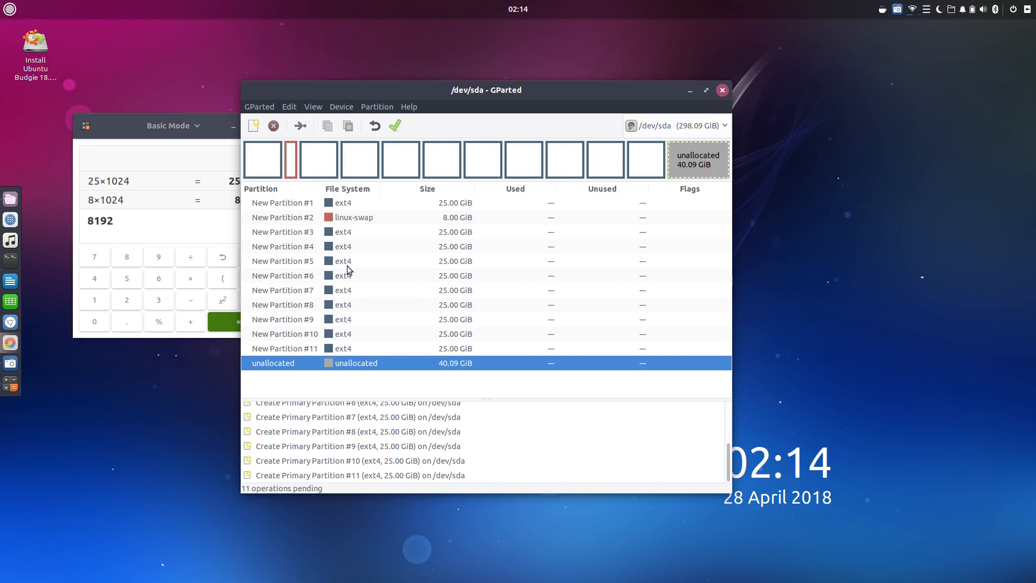
# Queue a final 40.09 GiB ext4 partition #12 and start applying all 12 operations
pyautogui.rightClick(340, 363)
pyautogui.click(377, 129)
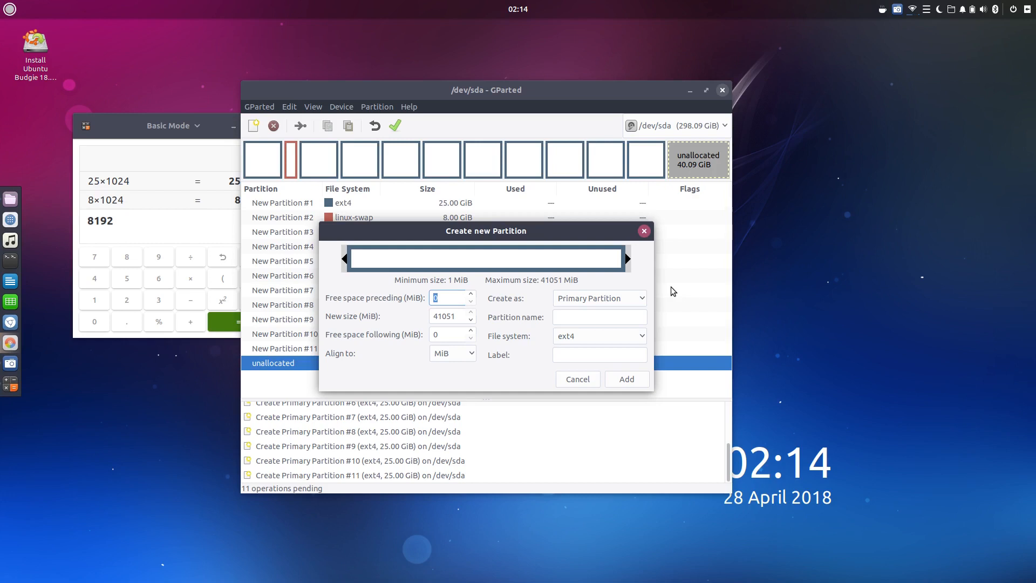
pyautogui.click(614, 380)
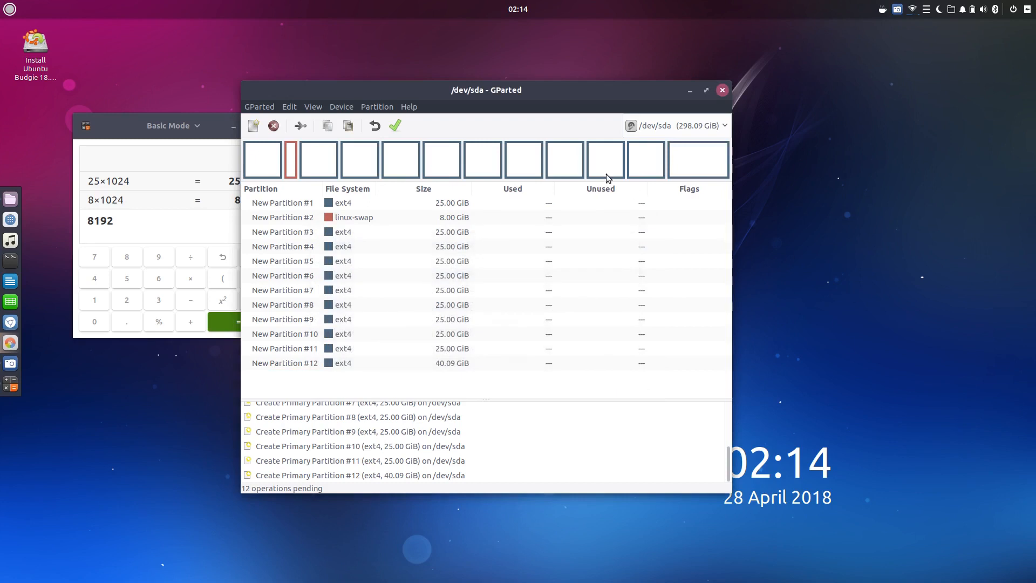
pyautogui.click(399, 124)
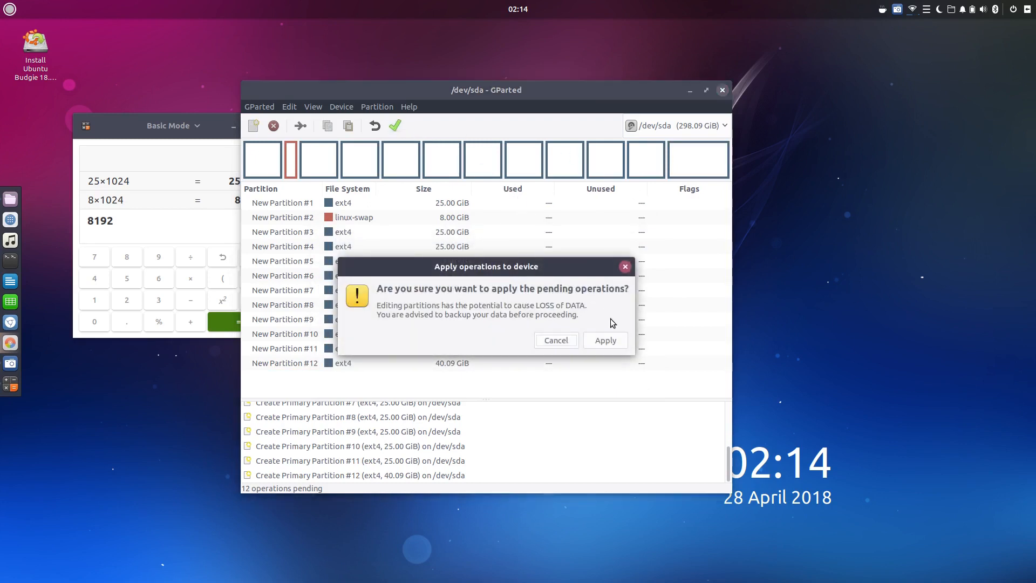
# Confirm writing the 12 pending operations to /dev/sda
pyautogui.click(619, 338)
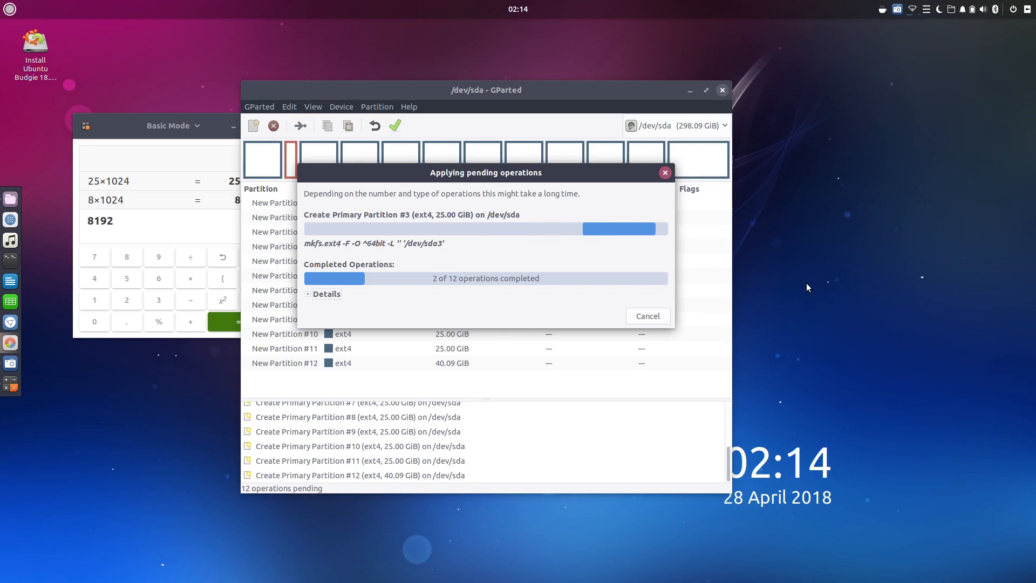
# Close the Calculator window and open the Raven calendar-and-sound side panel
pyautogui.click(154, 116)
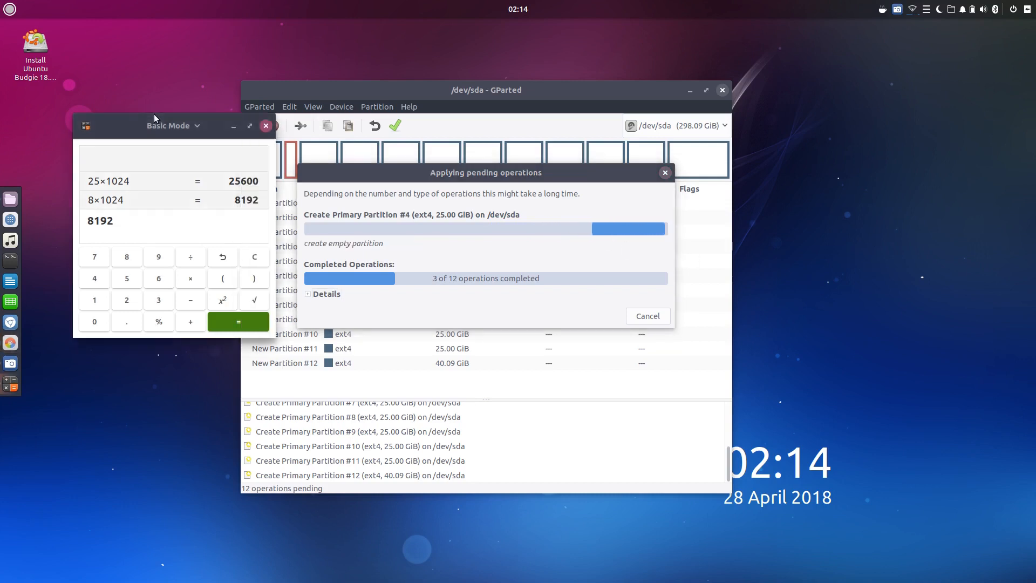
pyautogui.click(265, 126)
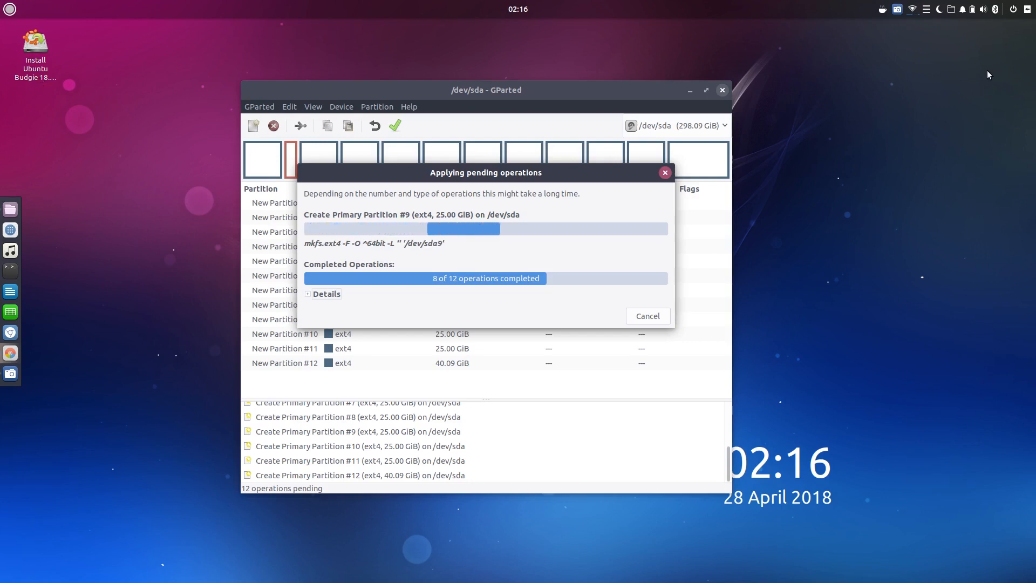
pyautogui.click(1027, 10)
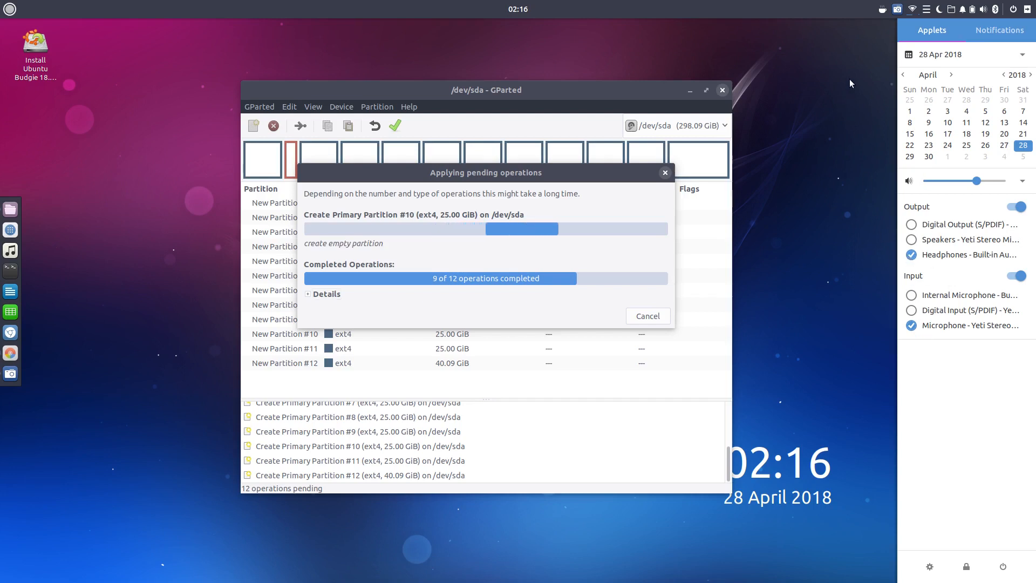
# Close the side panel and browse the Budgie application menu while the operations apply
pyautogui.click(839, 108)
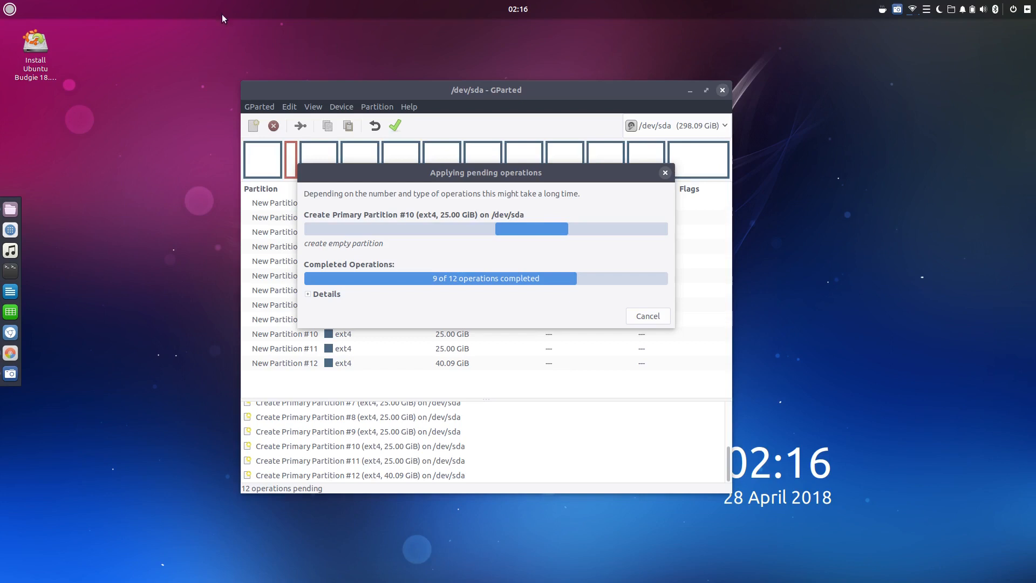
pyautogui.click(10, 9)
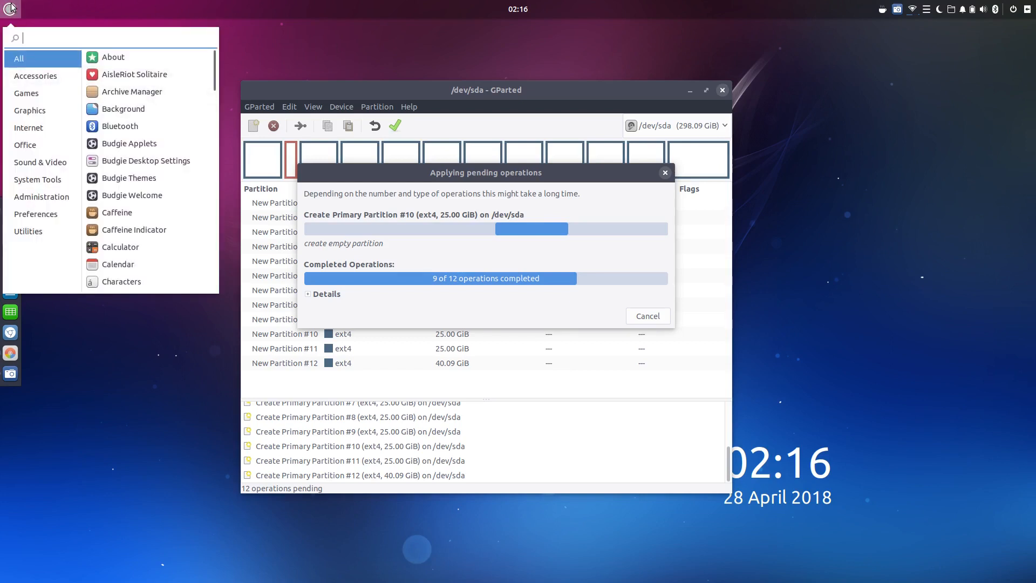
pyautogui.click(10, 7)
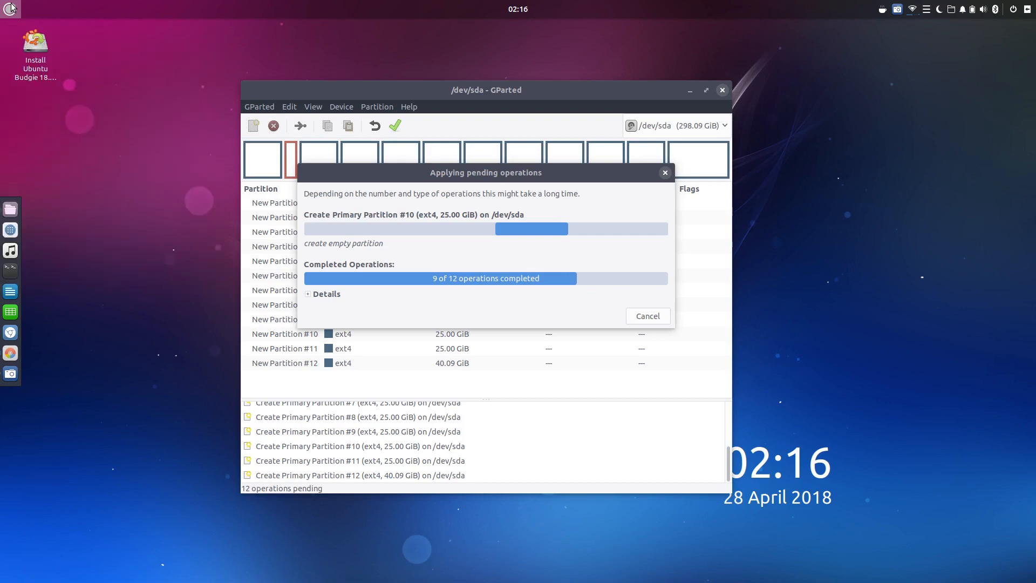
pyautogui.click(11, 9)
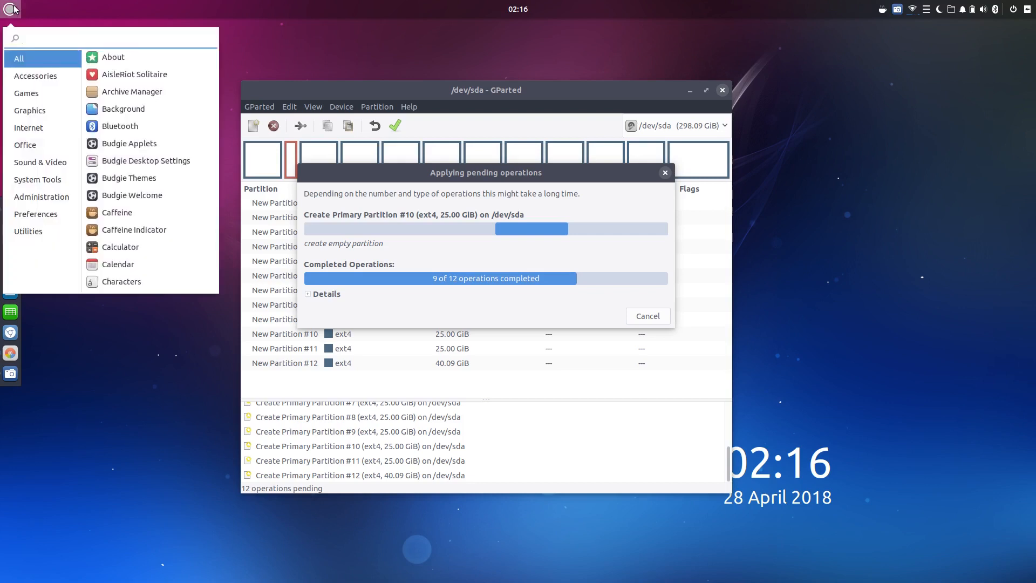
pyautogui.click(12, 8)
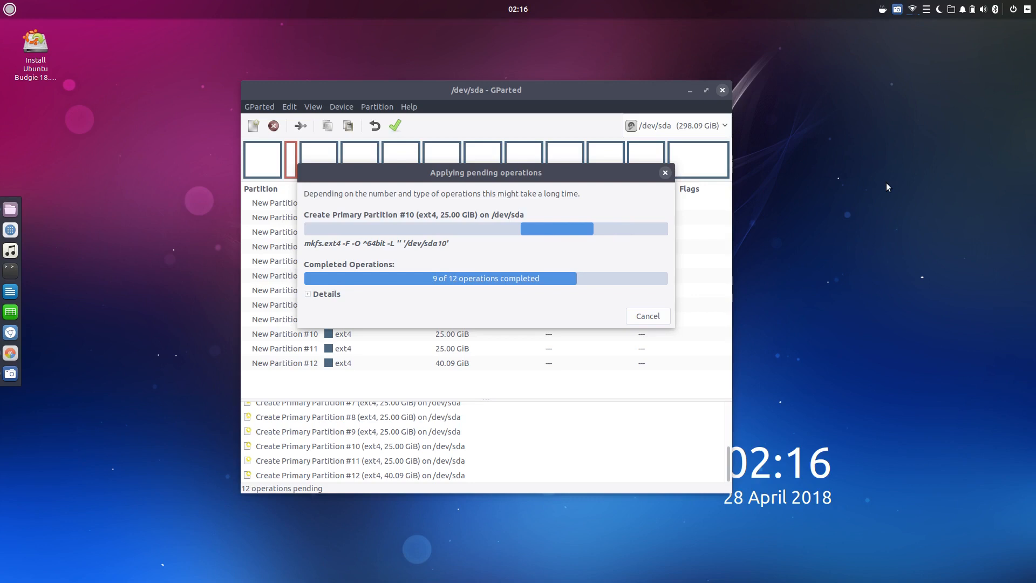
pyautogui.click(4, 8)
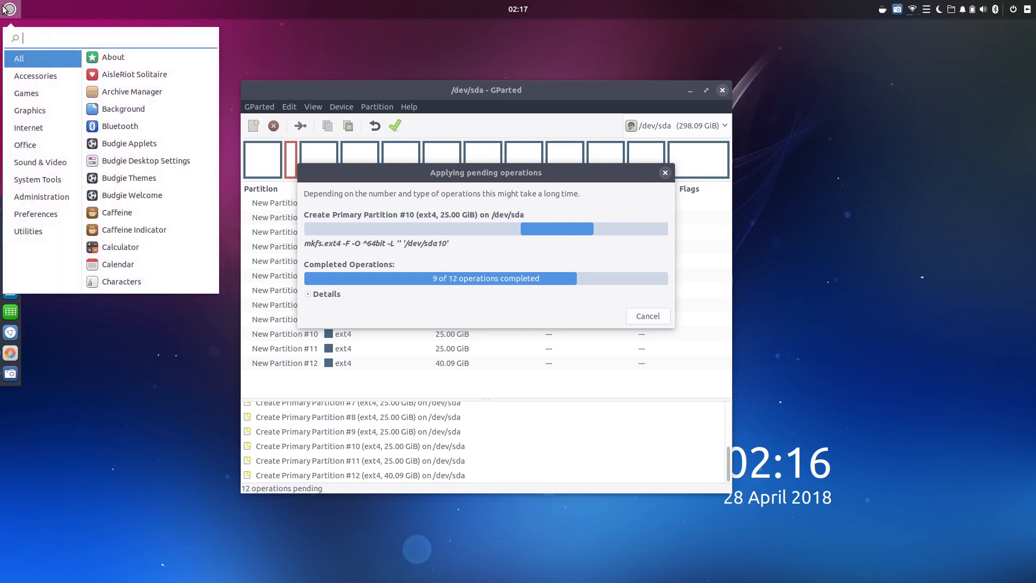
pyautogui.click(5, 9)
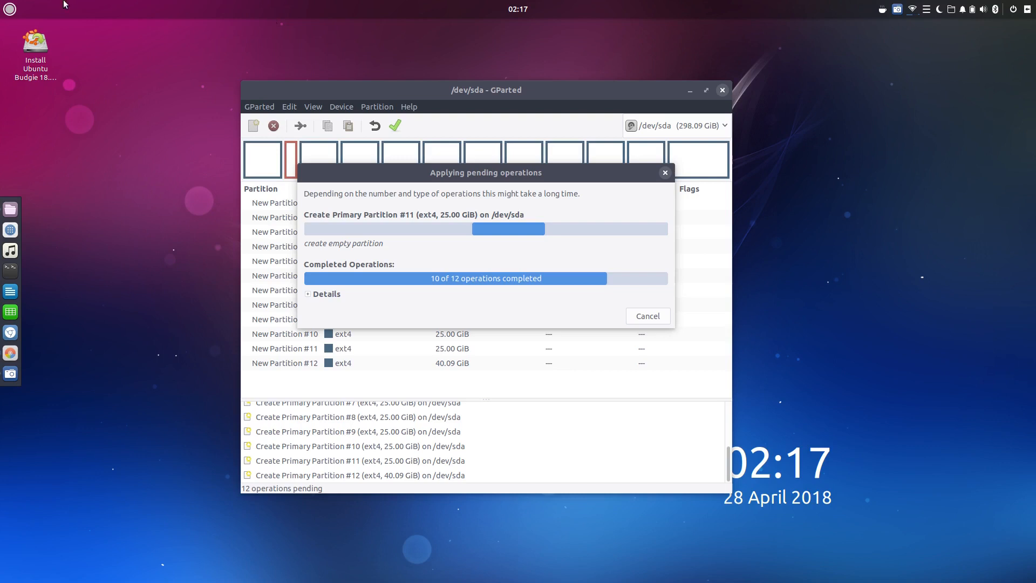
pyautogui.click(8, 8)
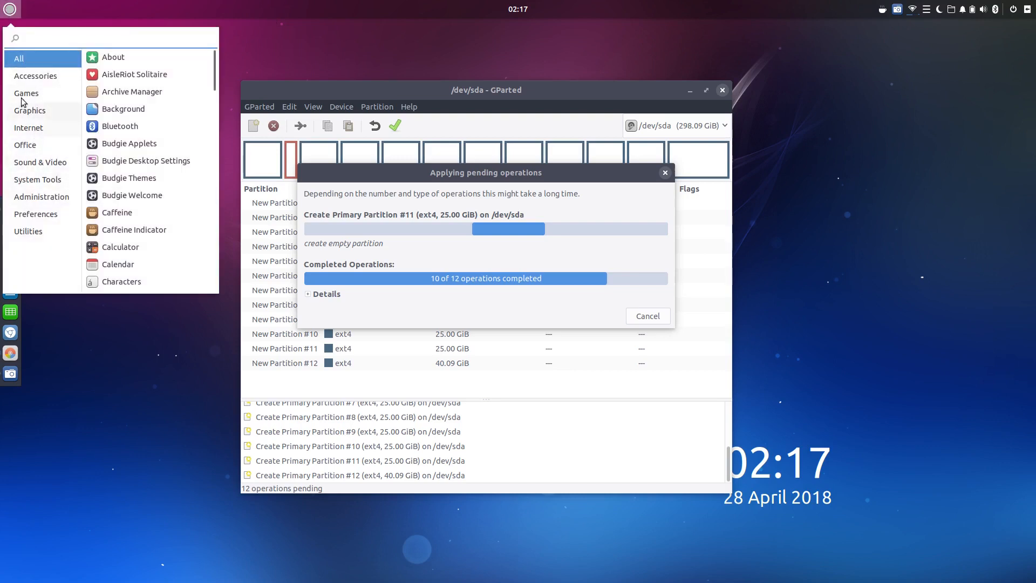
pyautogui.click(8, 9)
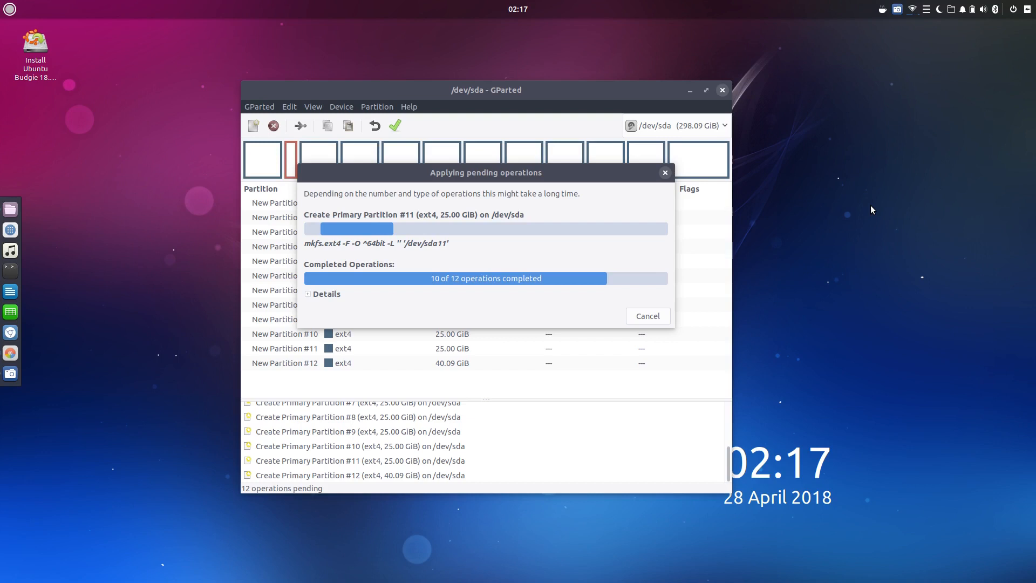
# Search the launcher for 'cal', clear the search, and reopen the application launcher
pyautogui.press('super')
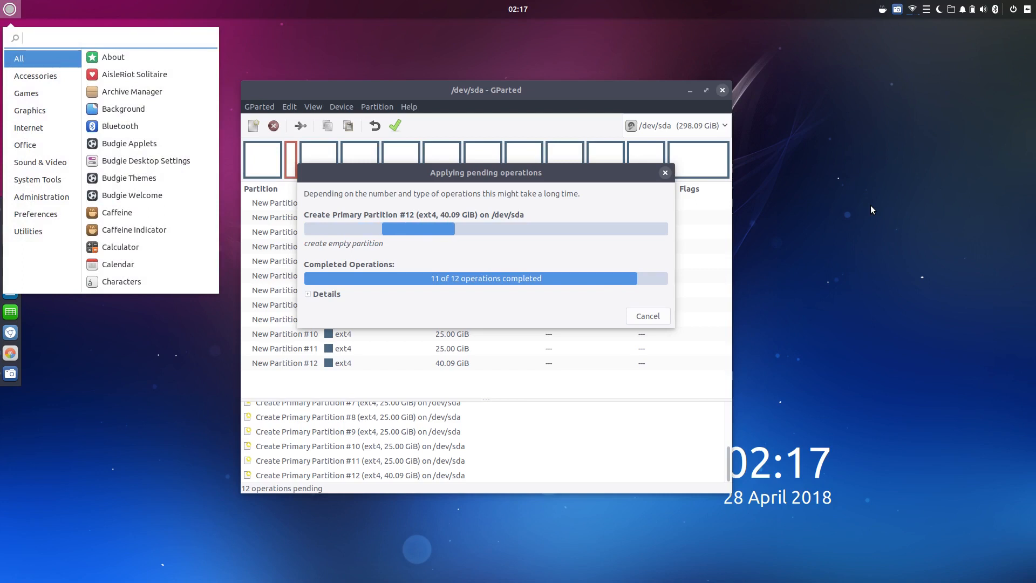
pyautogui.write('cal')
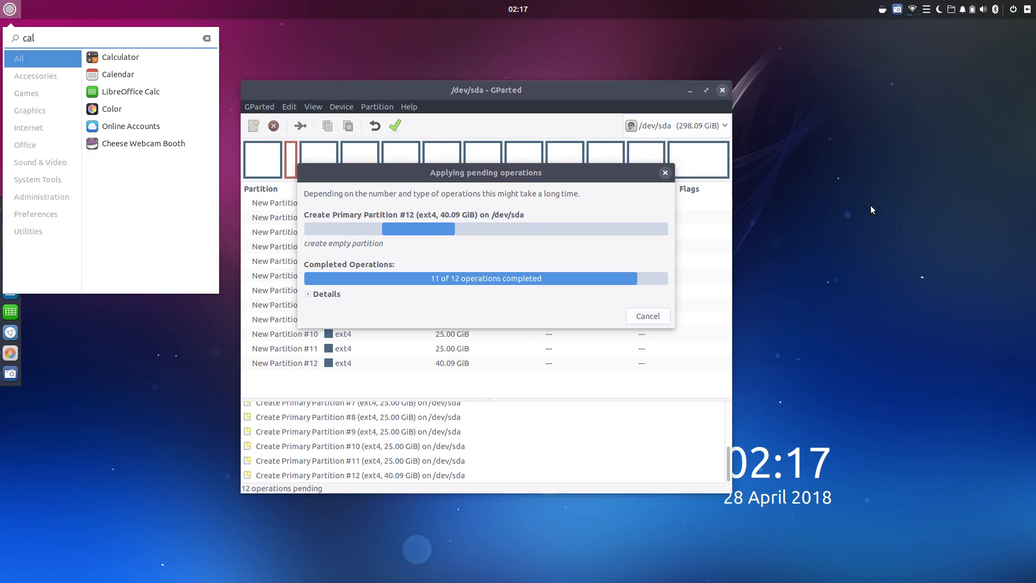
pyautogui.press('BackSpace')
pyautogui.press('BackSpace')
pyautogui.press('BackSpace')
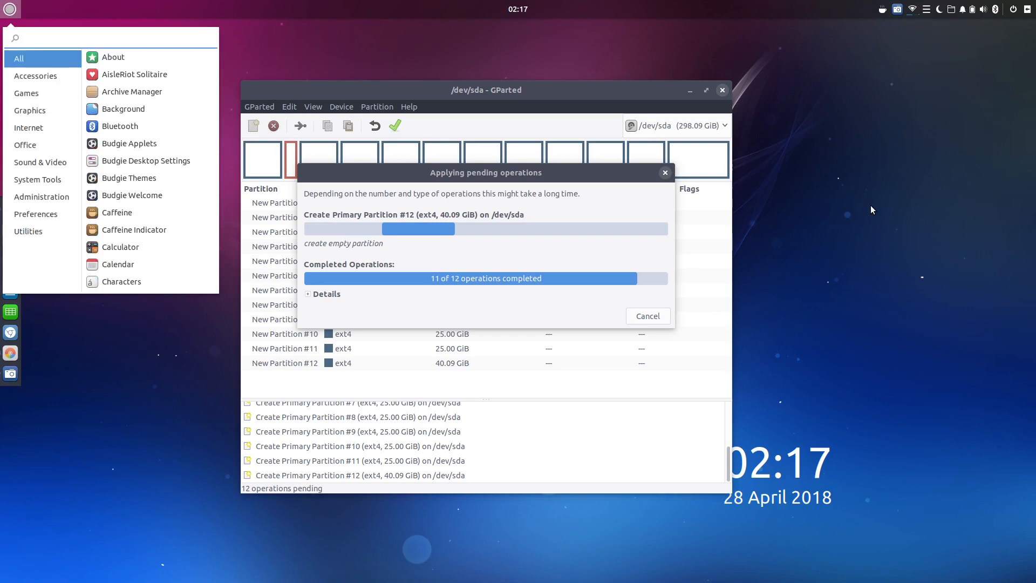
pyautogui.click(10, 9)
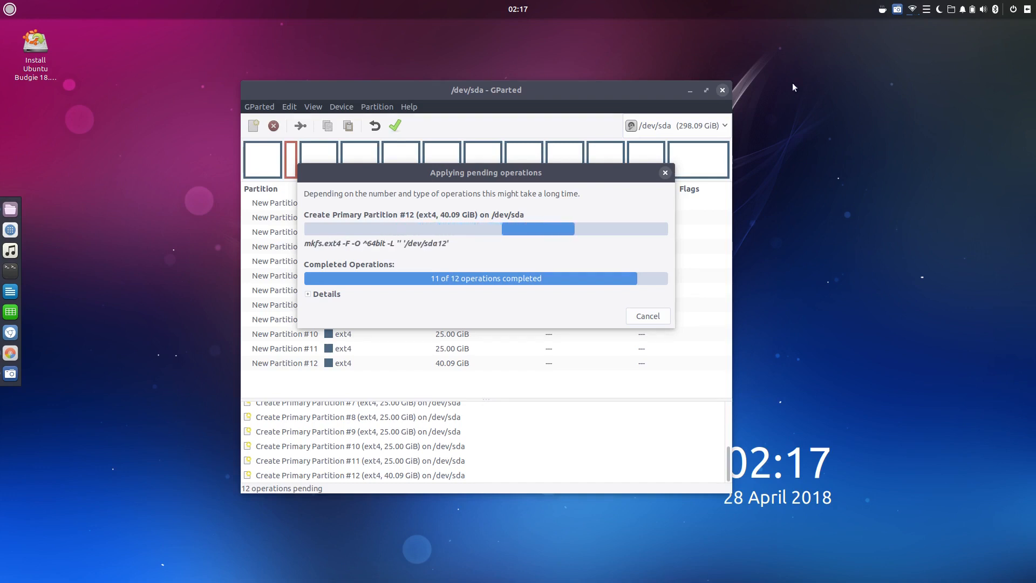
pyautogui.click(9, 10)
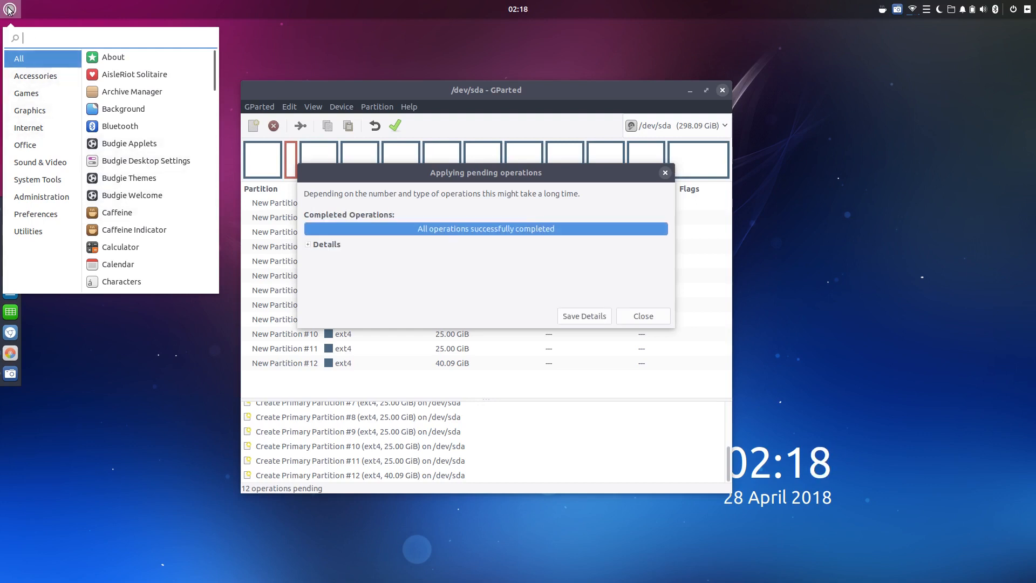
# Open Files from the dock and minimize it, then close the completed-operations report
pyautogui.click(9, 10)
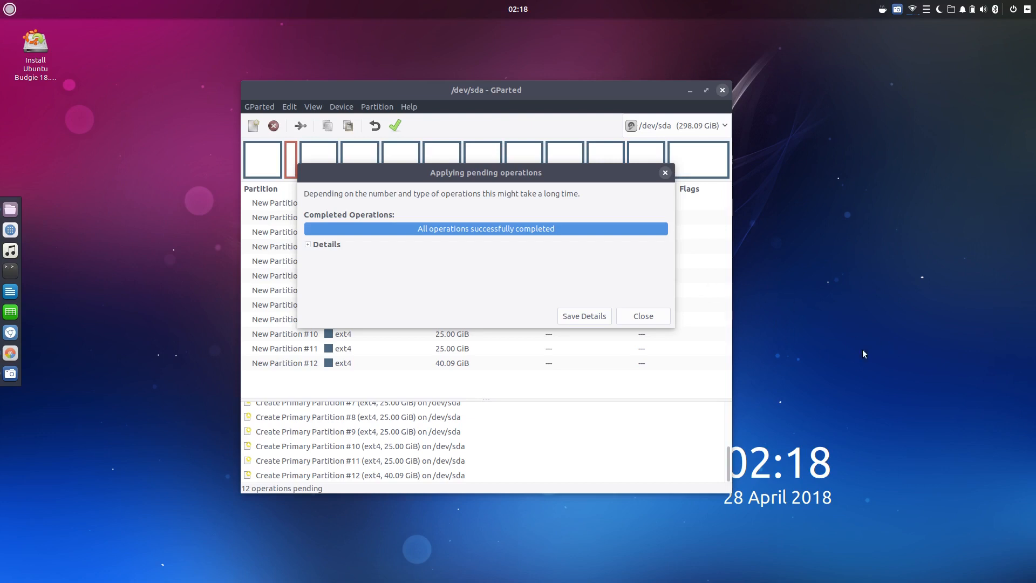
pyautogui.click(9, 209)
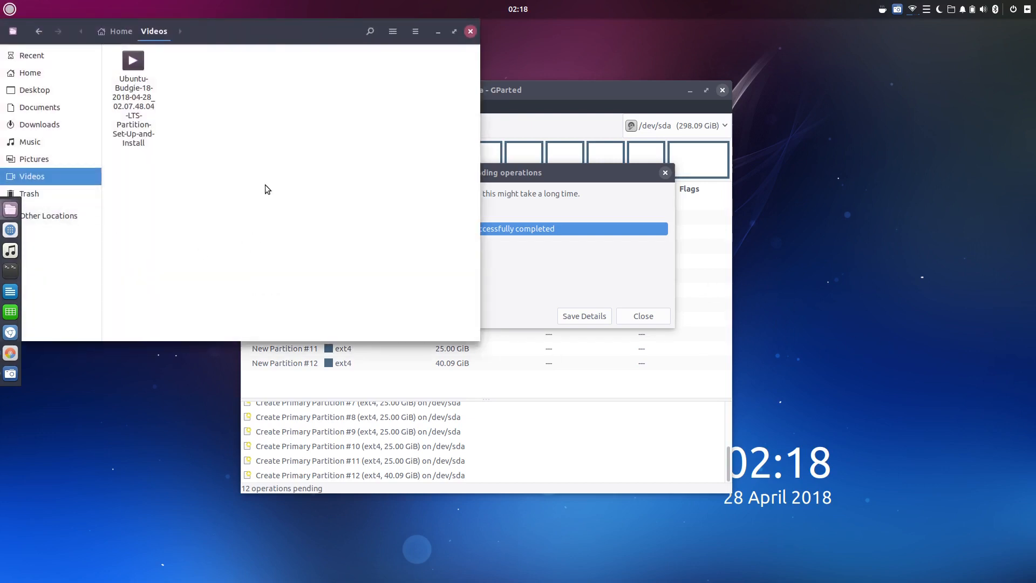
pyautogui.click(437, 30)
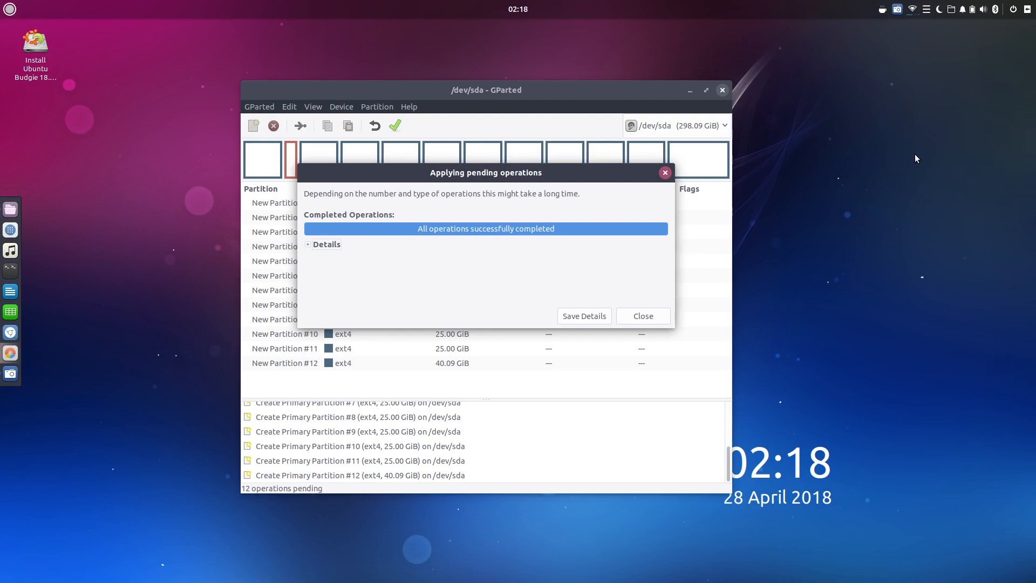
pyautogui.click(643, 316)
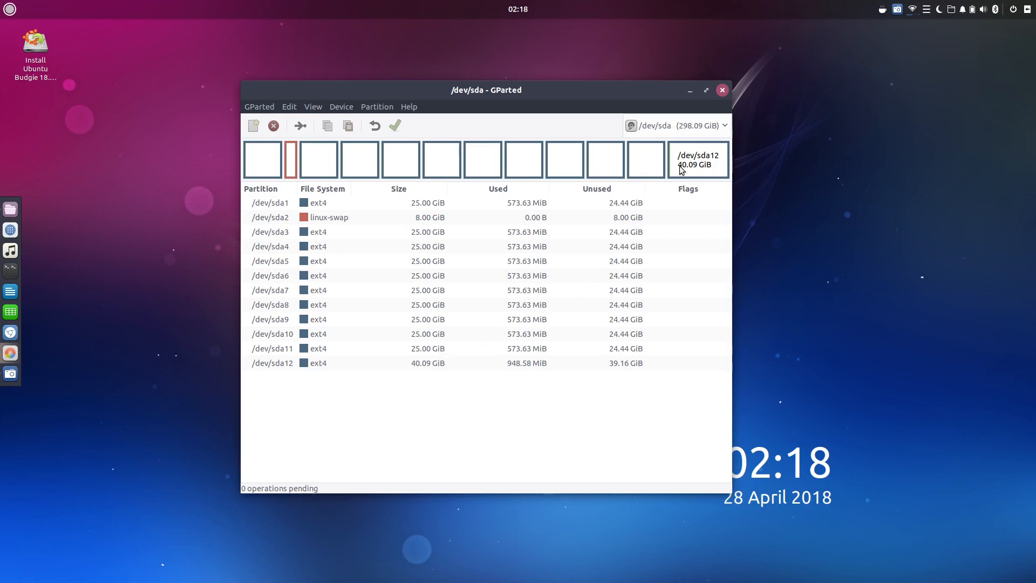
# Close GParted and start the installer from the Install Ubuntu Budgie 18.04 LTS desktop icon
pyautogui.click(722, 90)
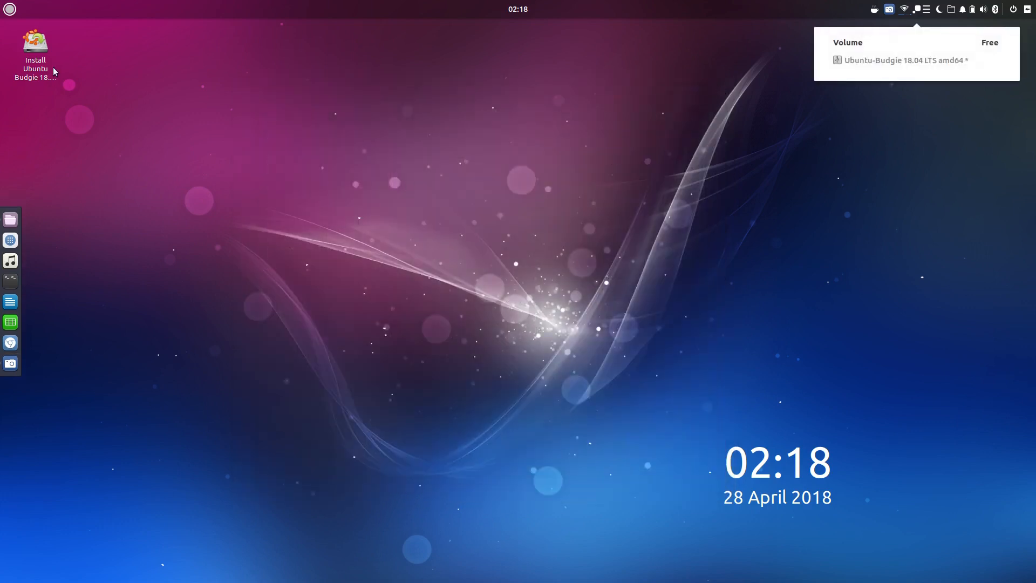
pyautogui.click(42, 44)
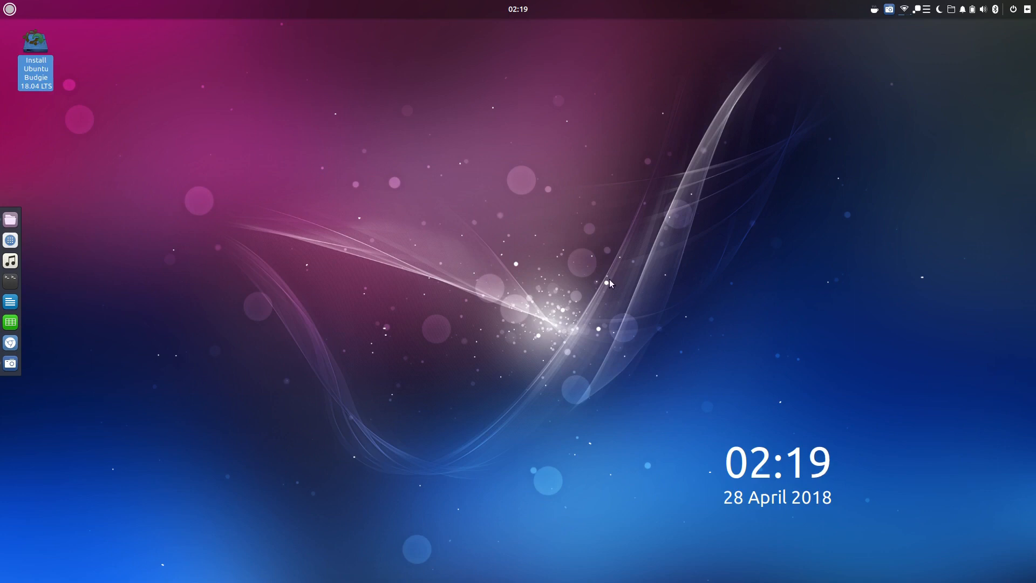
pyautogui.doubleClick(25, 48)
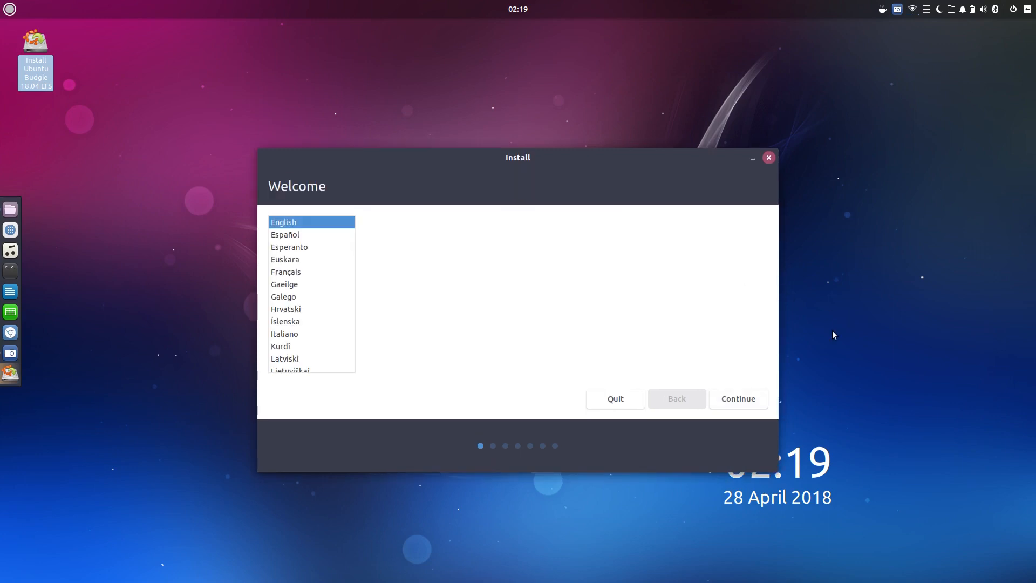
# Continue with English as the language and English (US) as the keyboard layout
pyautogui.click(736, 403)
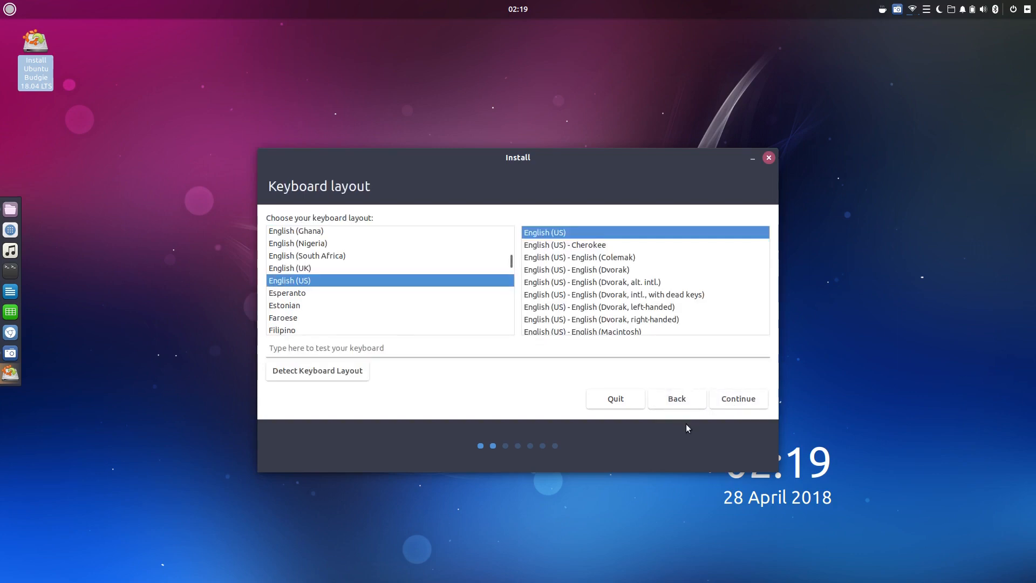
pyautogui.click(736, 398)
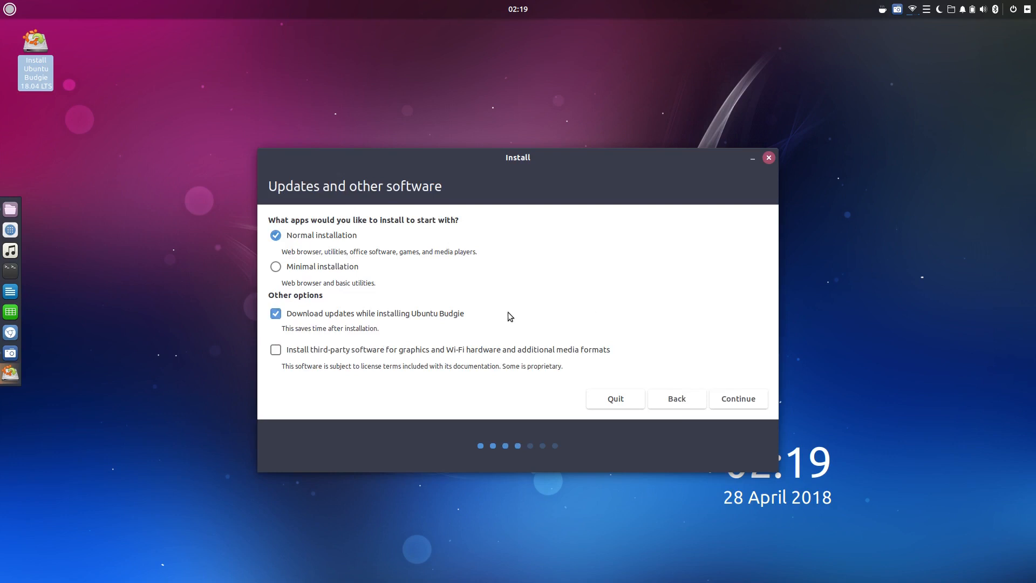
# Enable third-party software for graphics, Wi-Fi and media formats, then continue past Updates
pyautogui.click(276, 349)
pyautogui.click(738, 398)
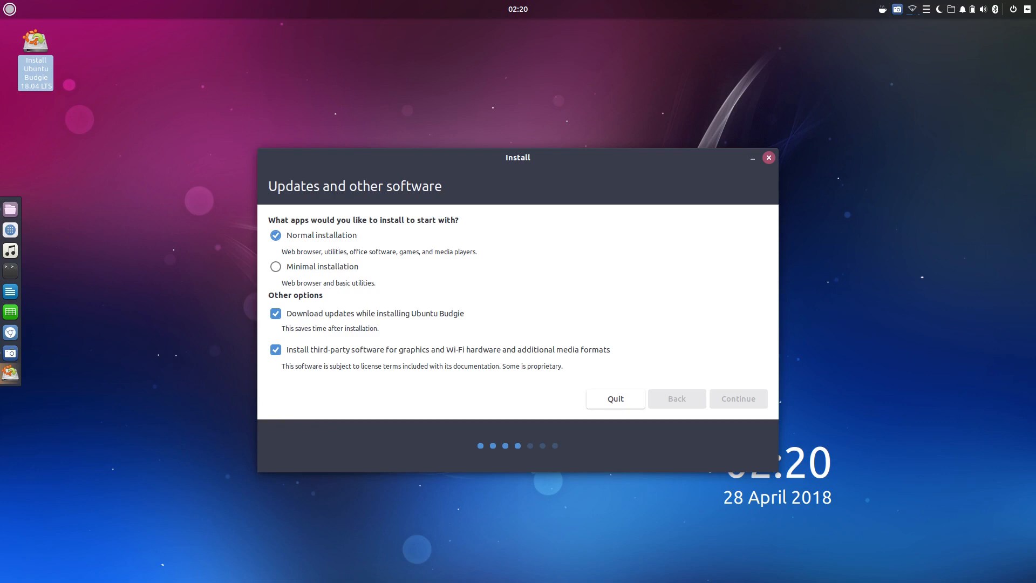
pyautogui.click(10, 9)
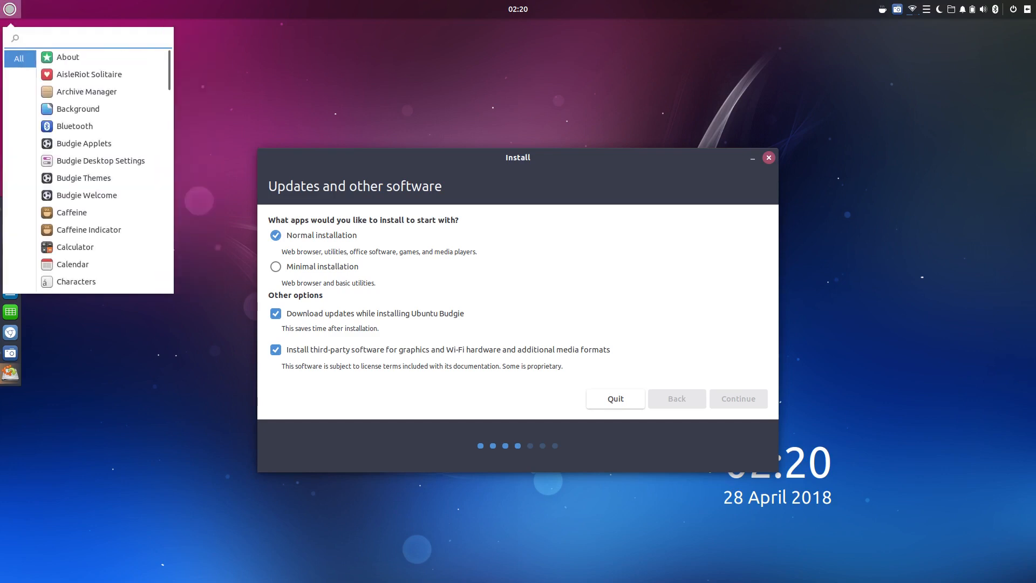
pyautogui.press('Escape')
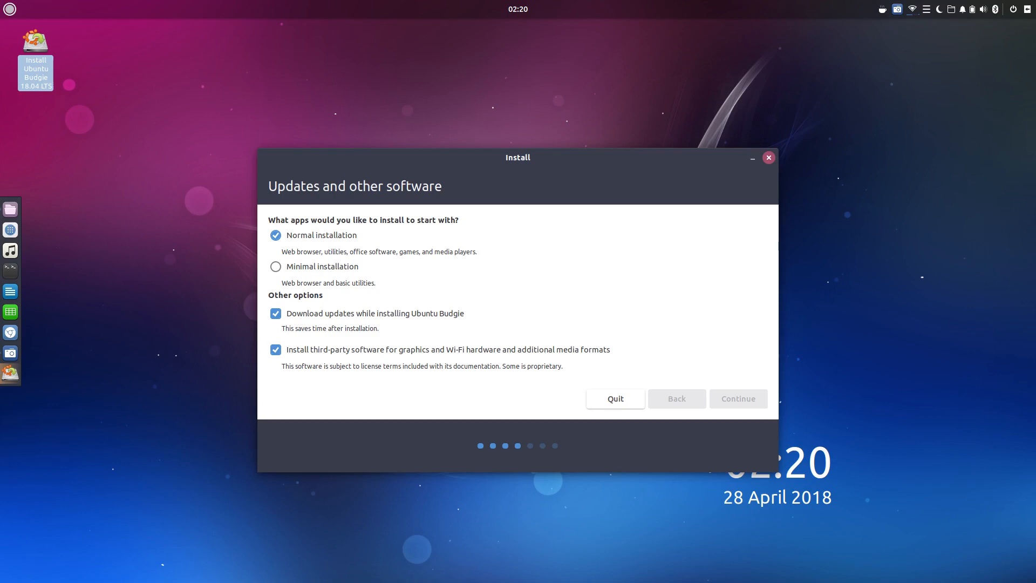
pyautogui.click(952, 9)
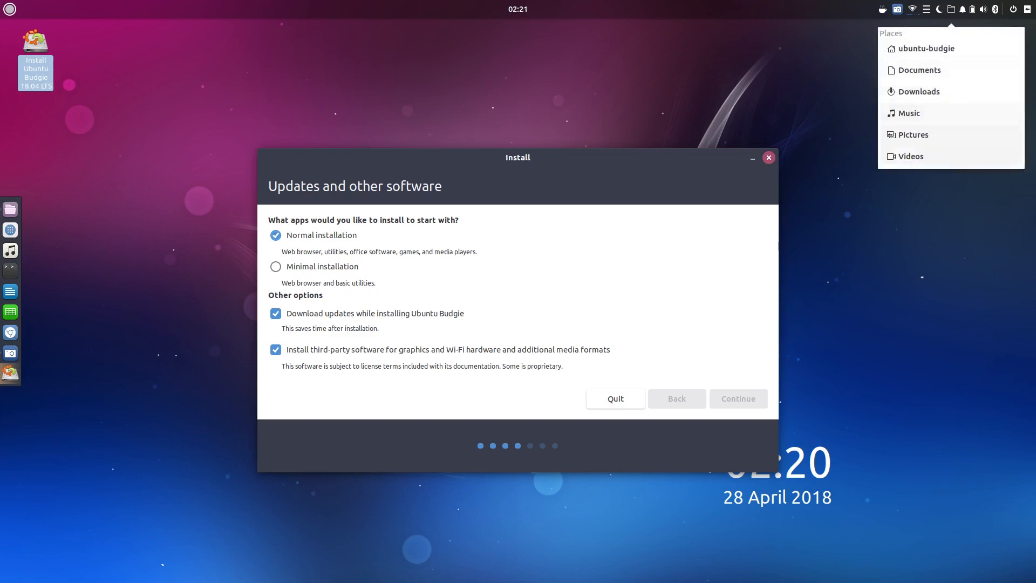
pyautogui.click(951, 9)
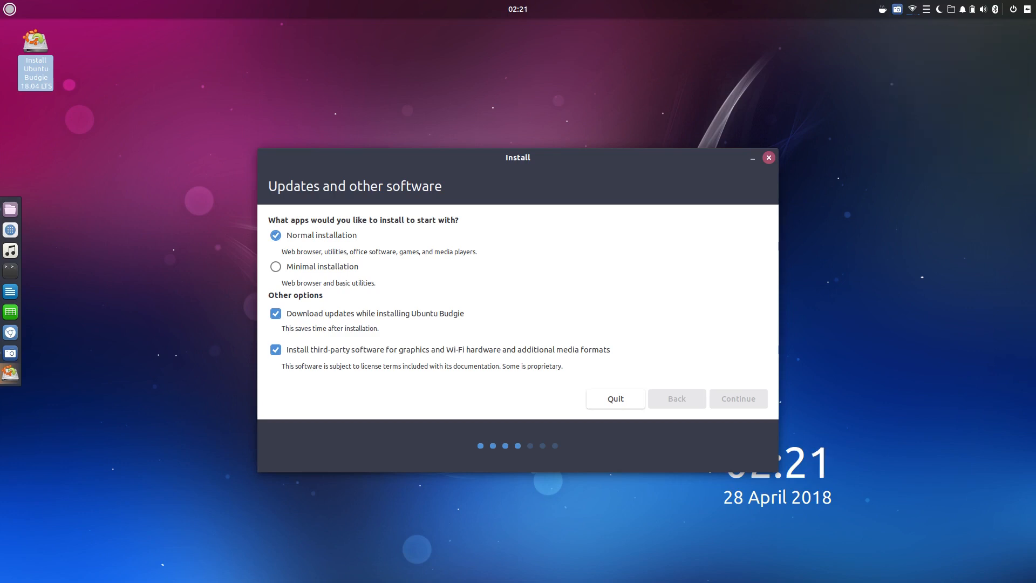
pyautogui.click(951, 9)
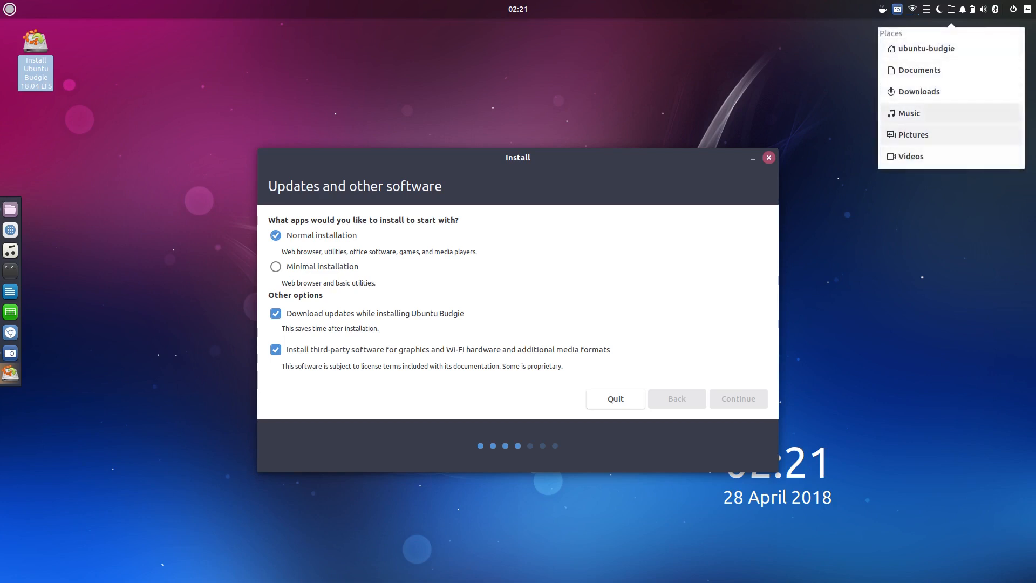
pyautogui.click(952, 10)
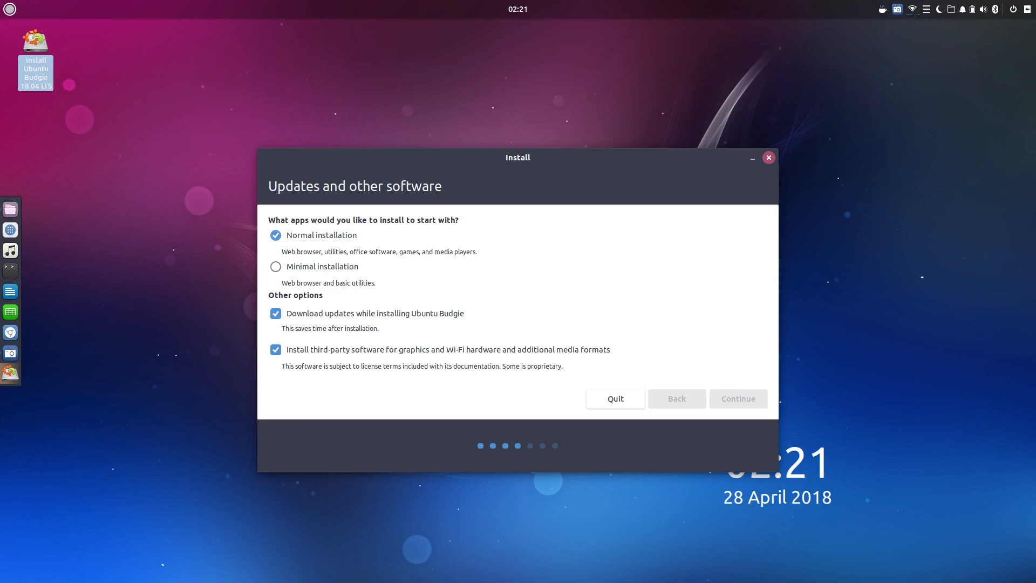
pyautogui.click(962, 9)
pyautogui.click(963, 10)
pyautogui.click(962, 10)
pyautogui.click(962, 10)
pyautogui.click(1027, 9)
pyautogui.click(999, 31)
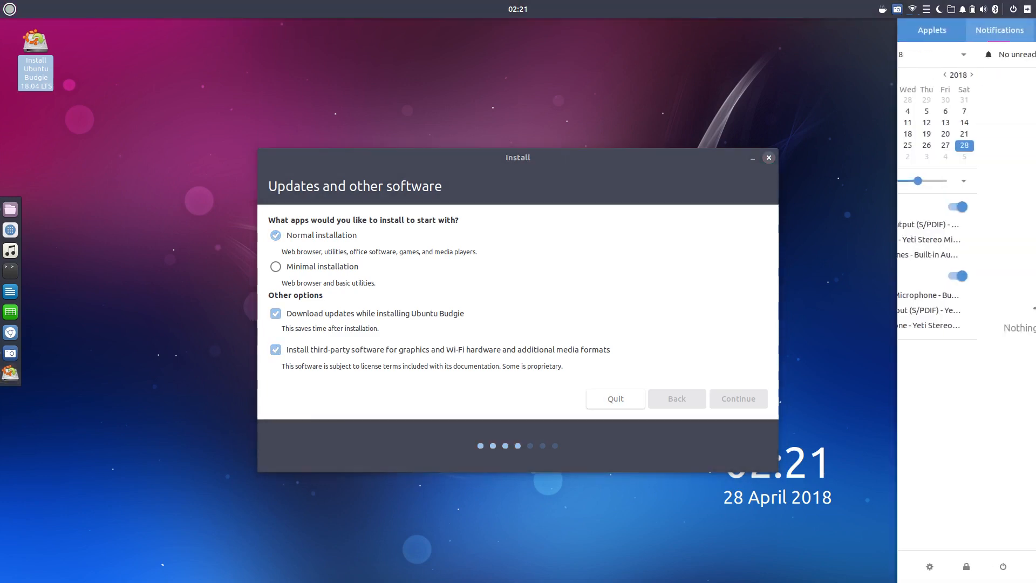
pyautogui.click(841, 80)
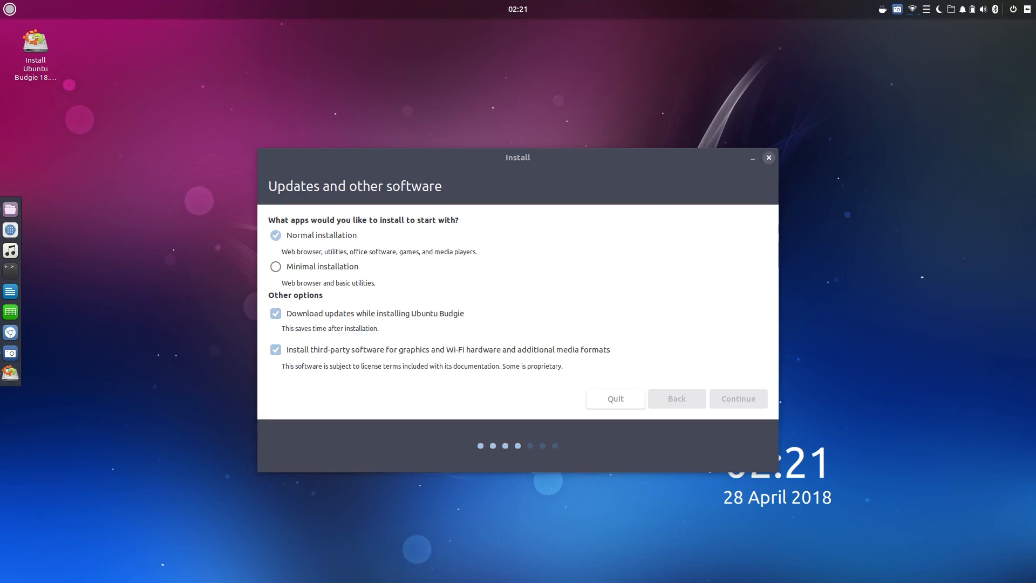
pyautogui.click(972, 9)
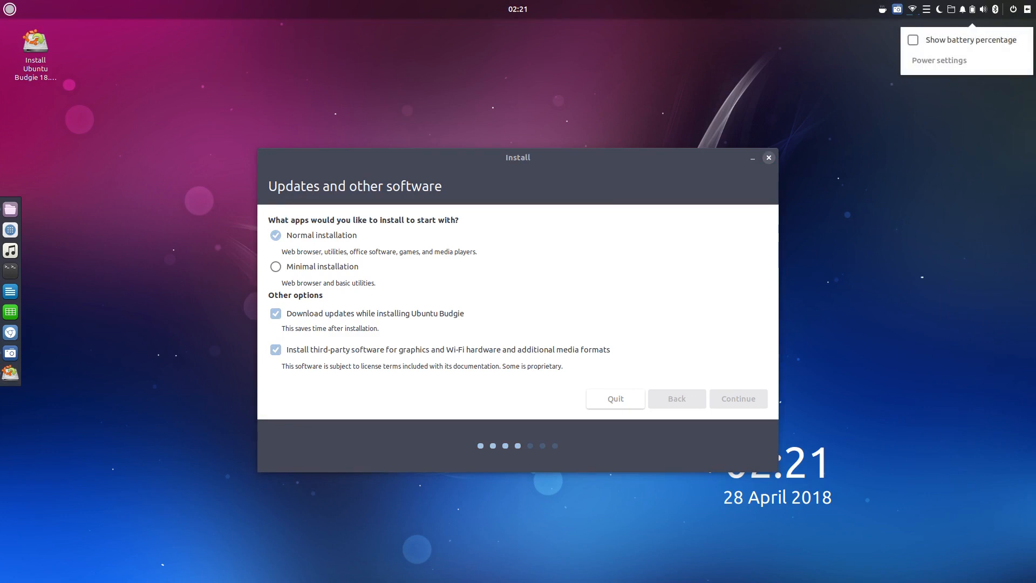
pyautogui.click(973, 9)
pyautogui.click(926, 9)
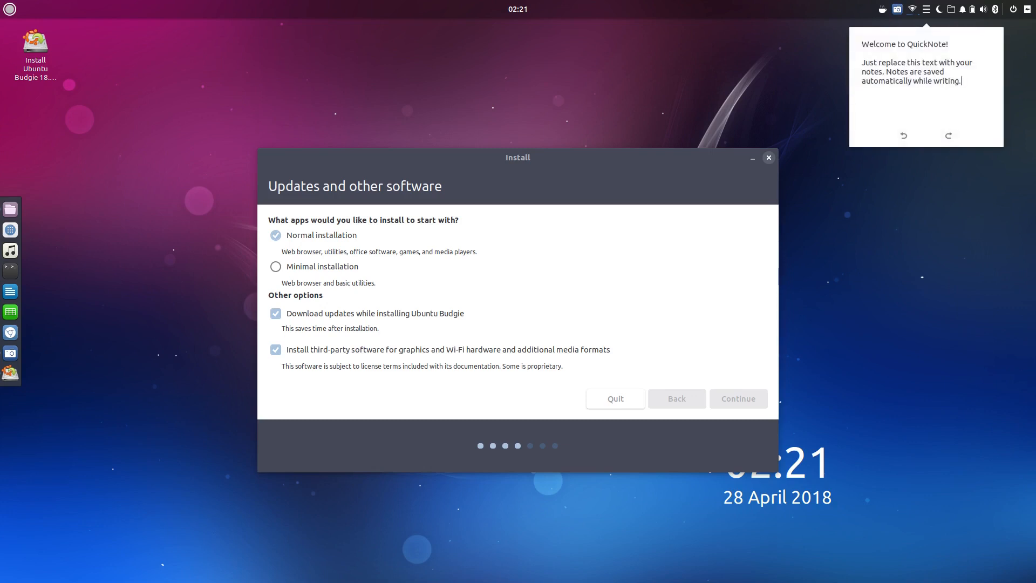
pyautogui.click(926, 9)
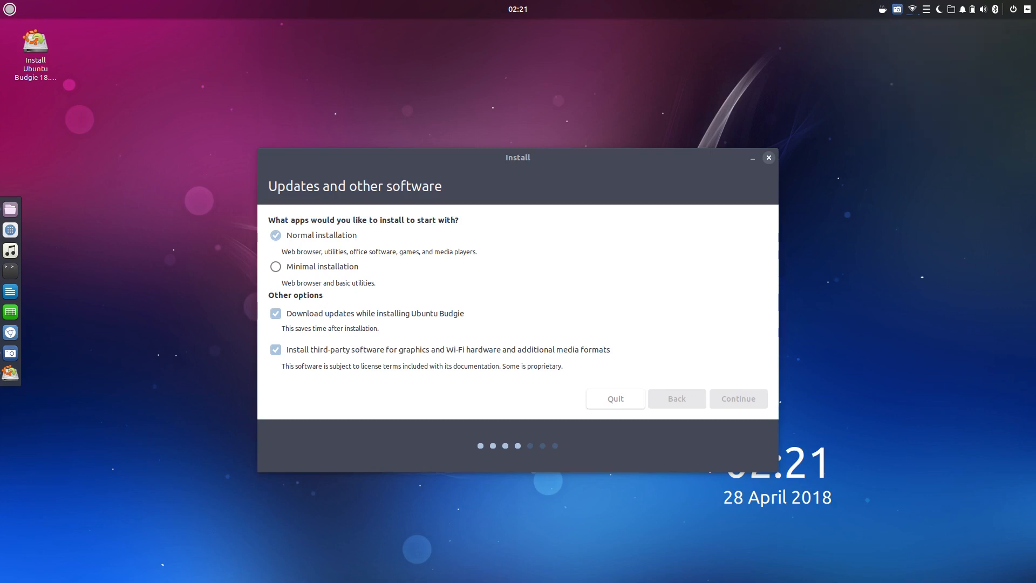
pyautogui.click(912, 9)
pyautogui.click(912, 9)
pyautogui.click(882, 9)
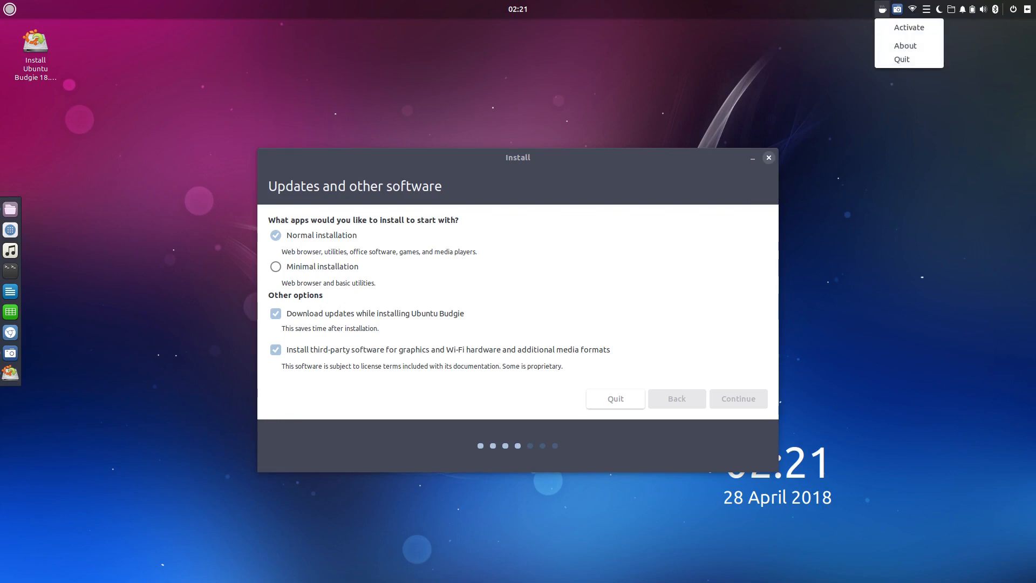
pyautogui.click(897, 9)
pyautogui.click(897, 9)
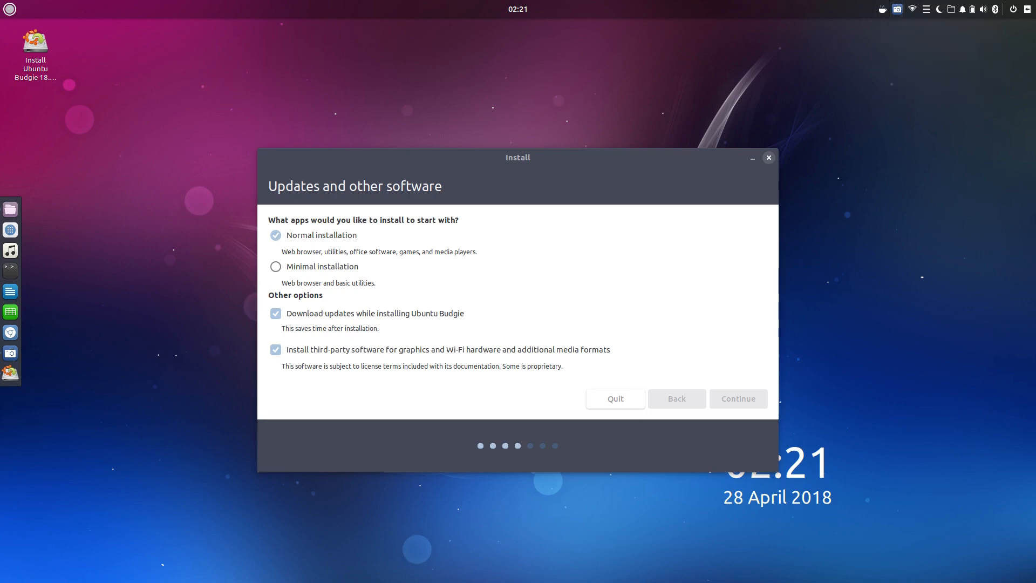
pyautogui.click(897, 9)
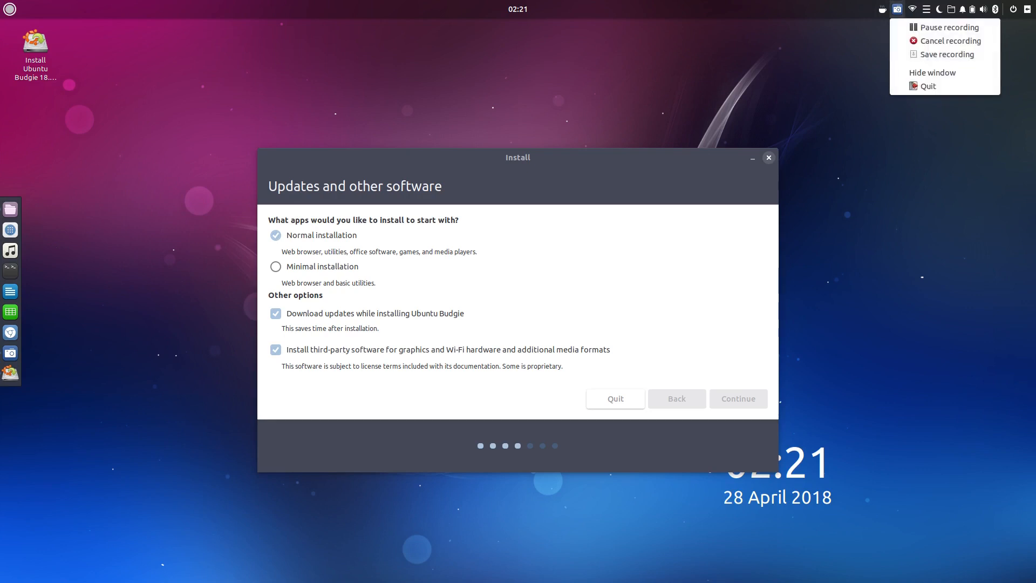
# Toggle the recorder tray icon and the session power menu, then dismiss them
pyautogui.press('Escape')
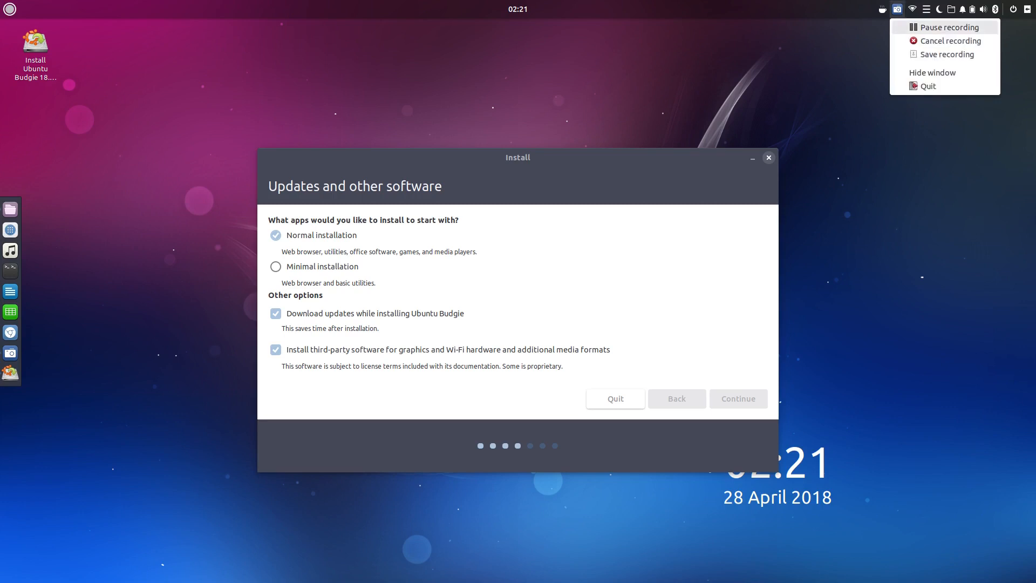
pyautogui.click(949, 27)
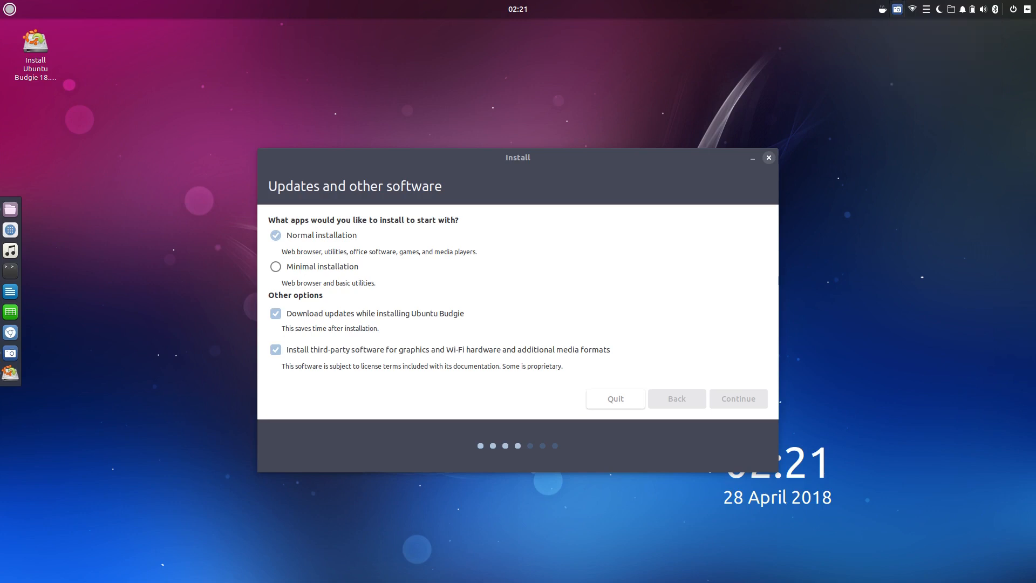
pyautogui.click(897, 9)
pyautogui.click(949, 27)
pyautogui.click(897, 9)
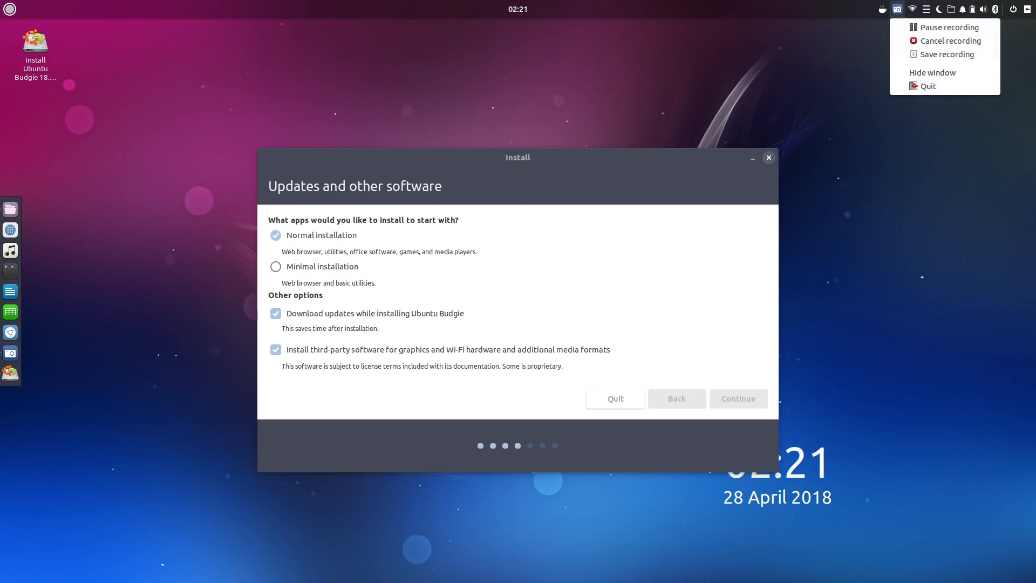
pyautogui.click(949, 28)
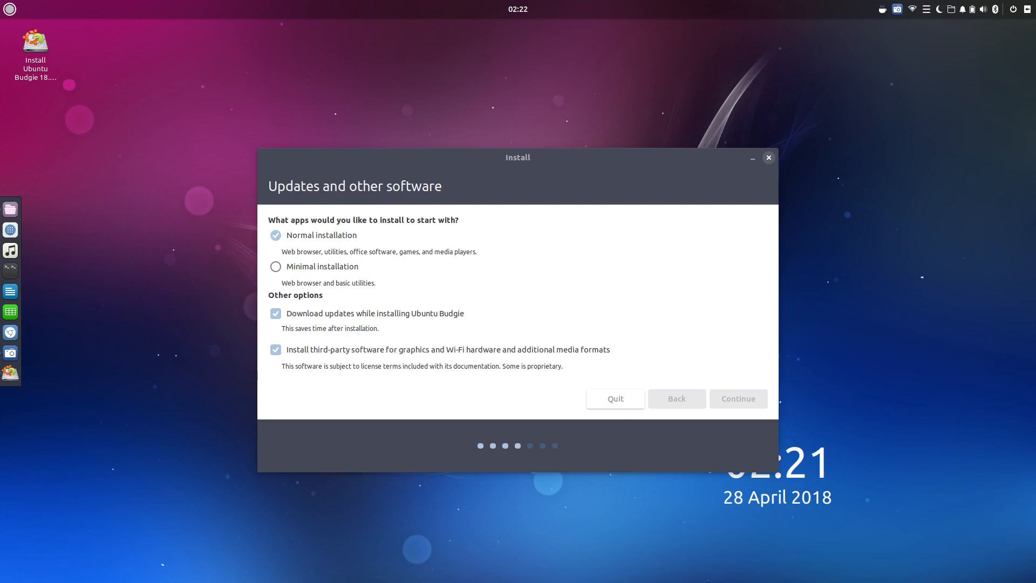
pyautogui.click(1013, 9)
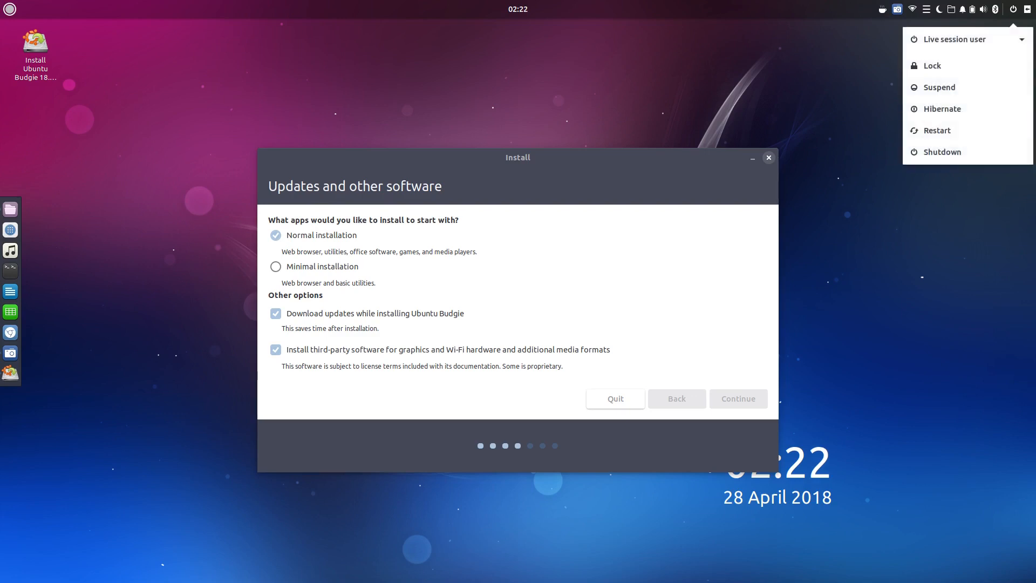
pyautogui.press('Escape')
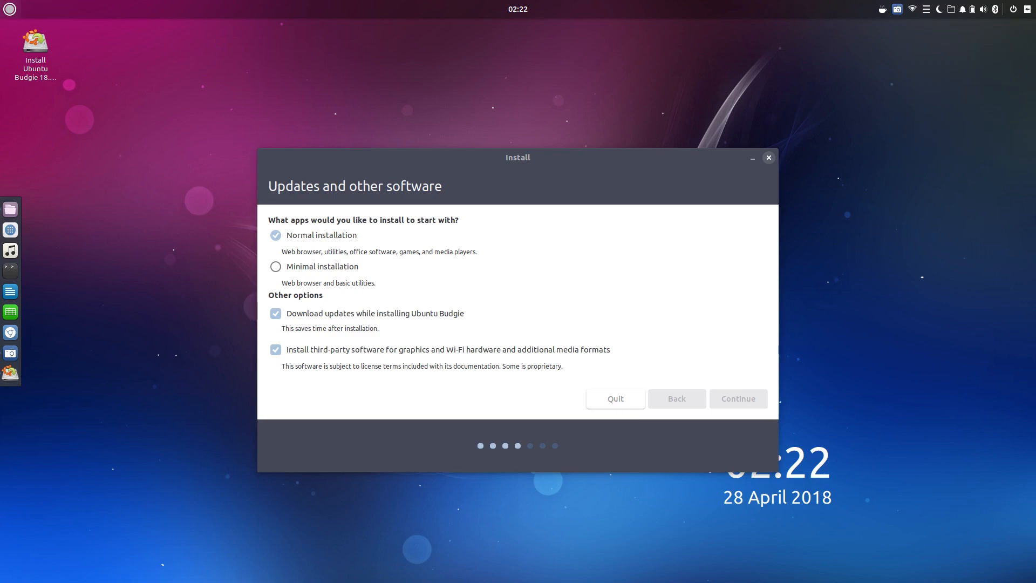
# Open and close the Budgie applications menu several times, leaving it open
pyautogui.click(9, 9)
pyautogui.press('Escape')
pyautogui.click(9, 9)
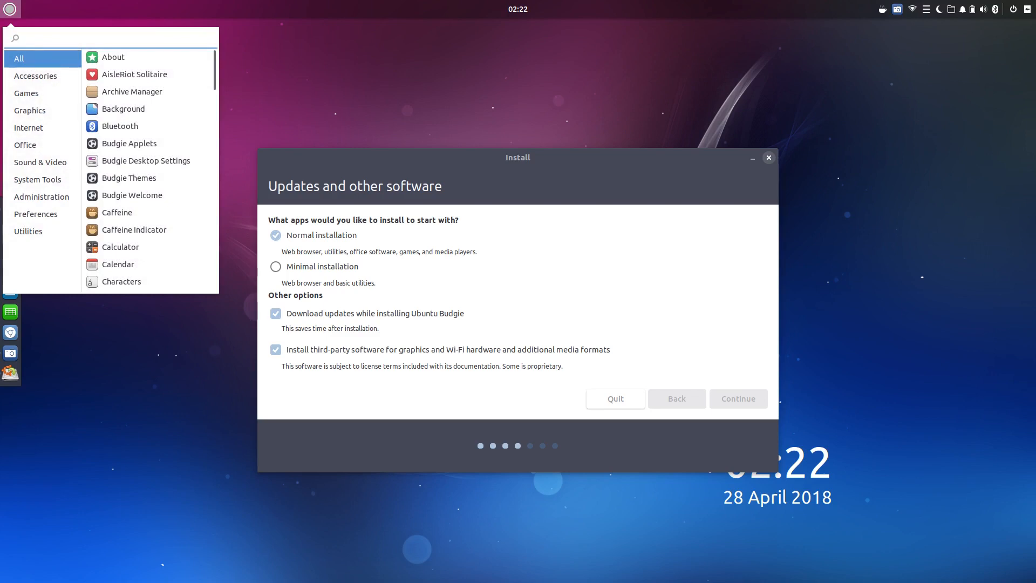
pyautogui.click(10, 9)
pyautogui.click(9, 9)
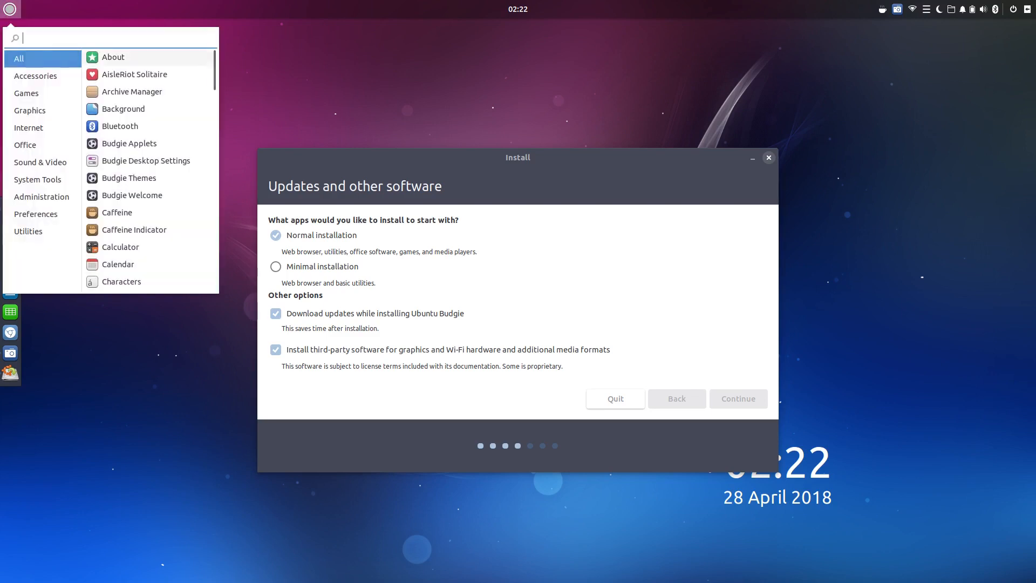
pyautogui.click(9, 9)
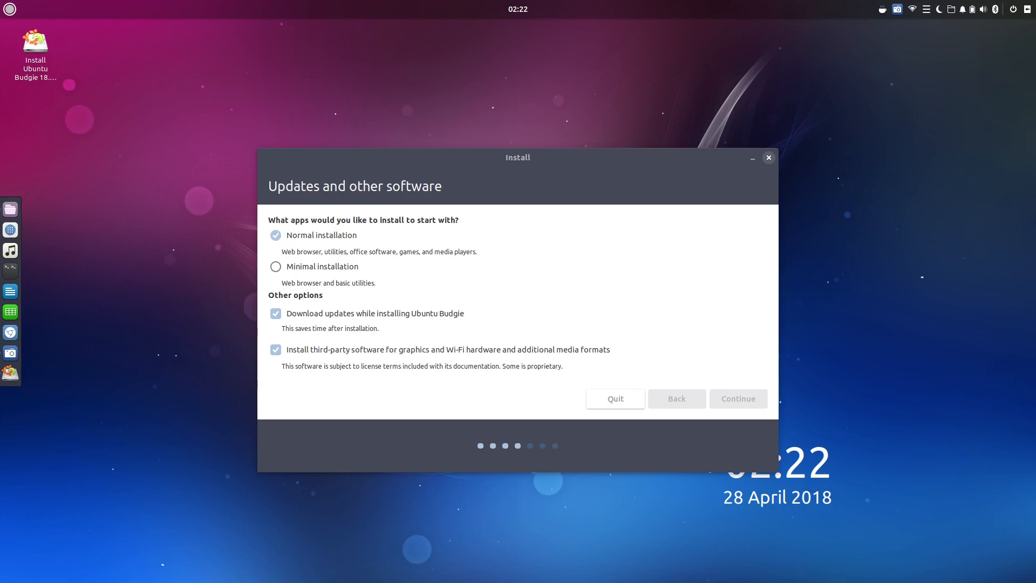
pyautogui.click(9, 9)
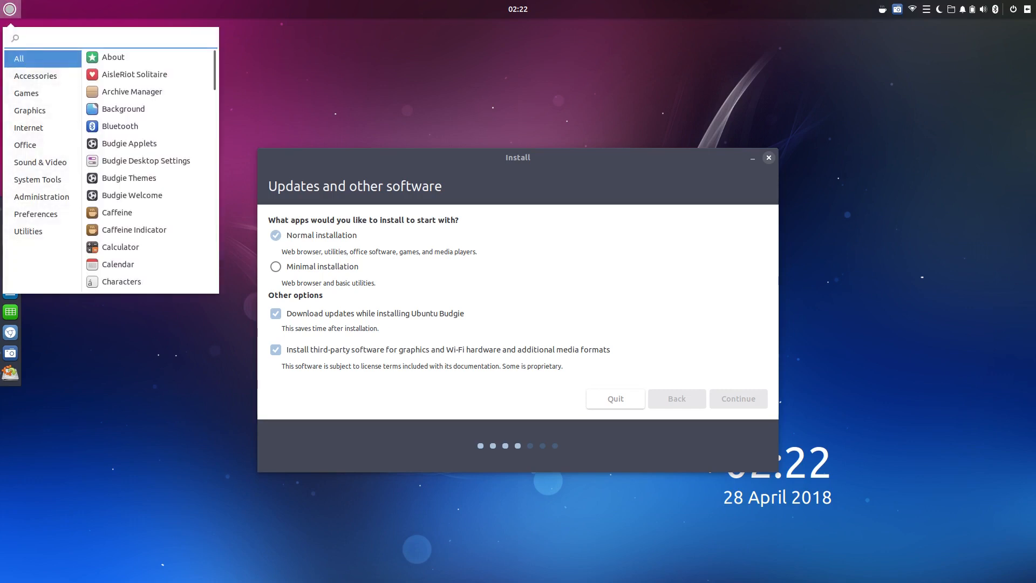
pyautogui.click(10, 10)
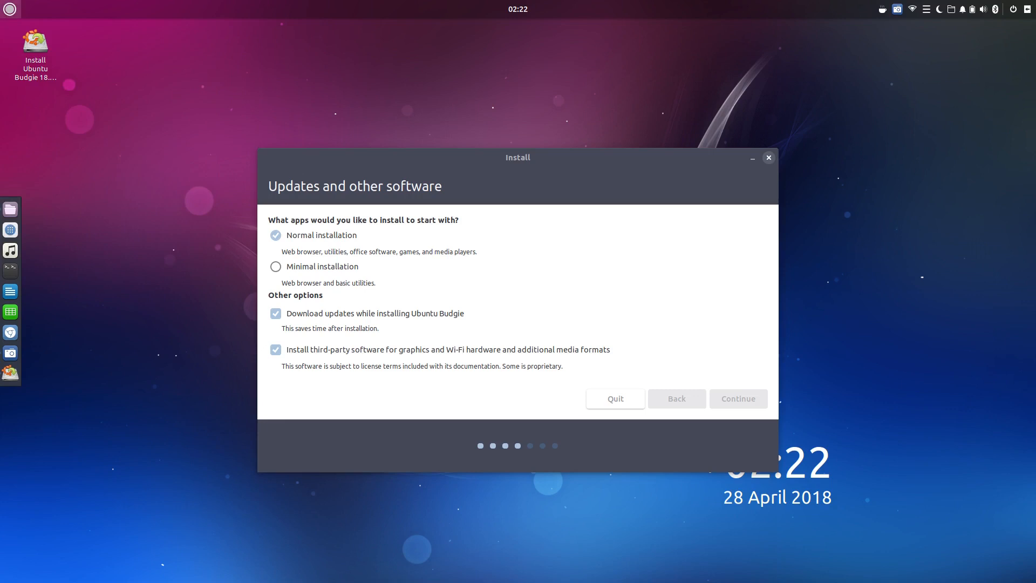
pyautogui.click(10, 9)
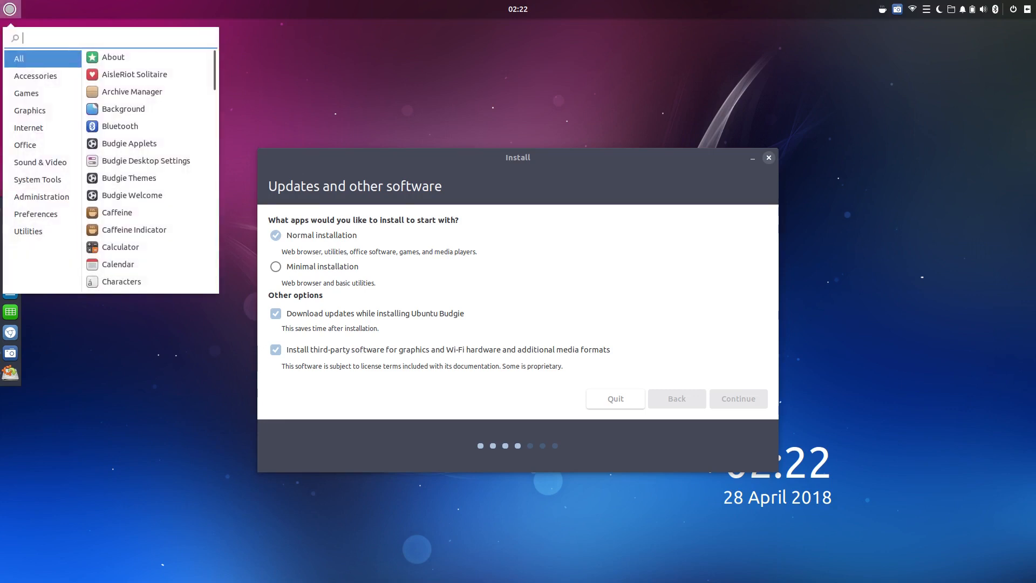
# Dismiss the applications menu and select 'Something else' on the Installation type page
pyautogui.click(12, 10)
pyautogui.click(8, 11)
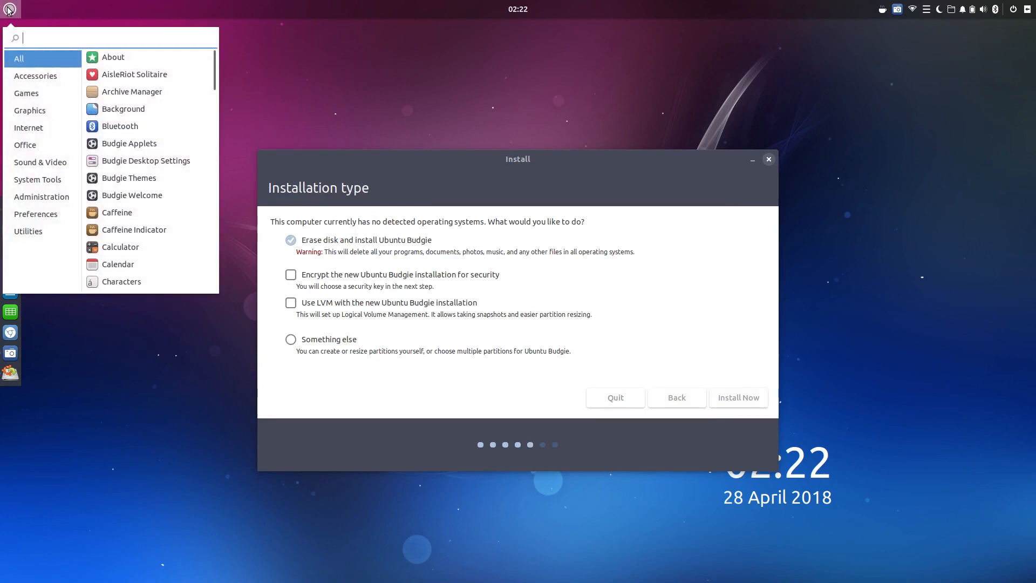
pyautogui.click(9, 10)
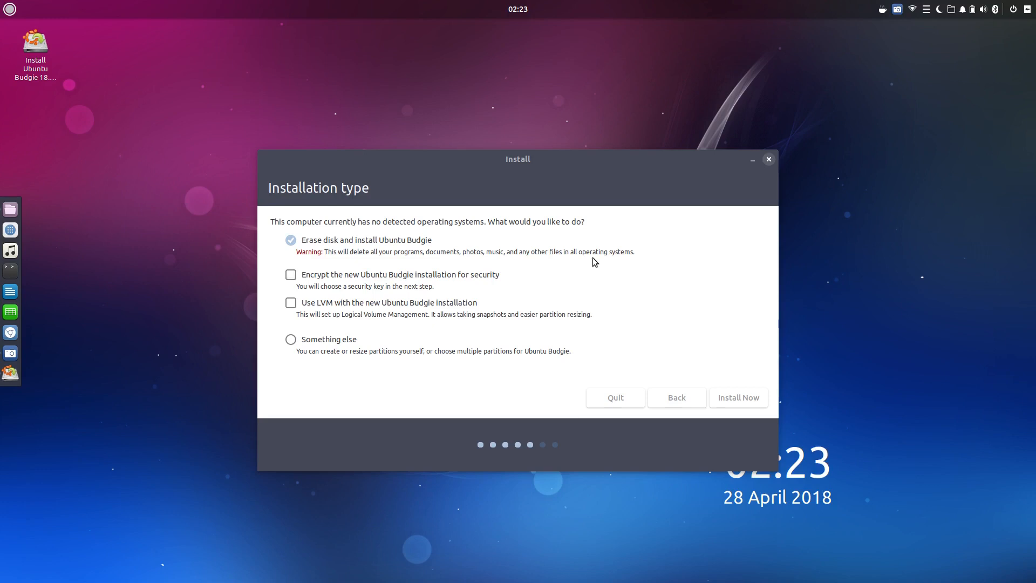
pyautogui.click(291, 339)
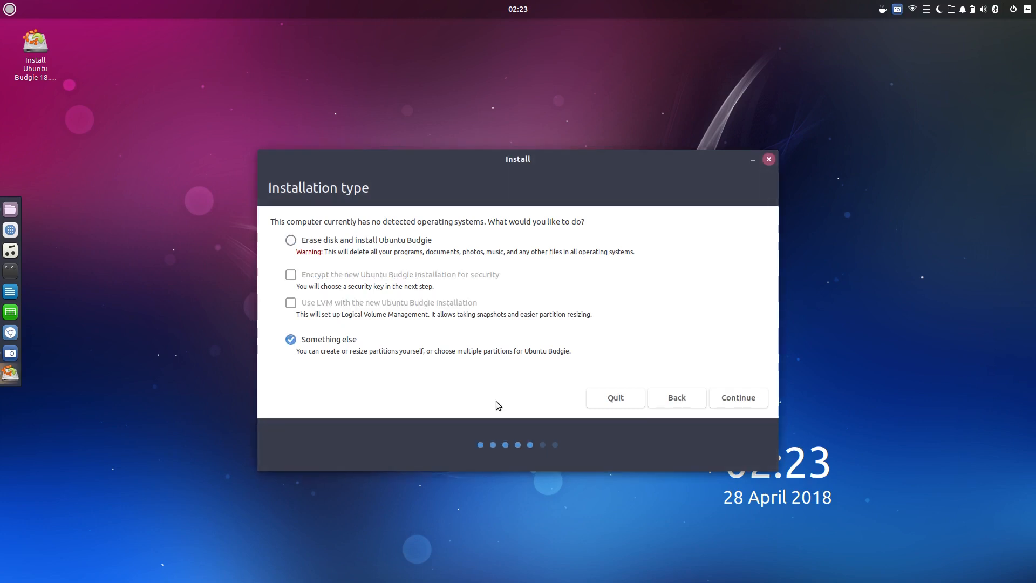
# Continue to manual partitioning, select /dev/sda1, and scroll through the partition list
pyautogui.click(730, 400)
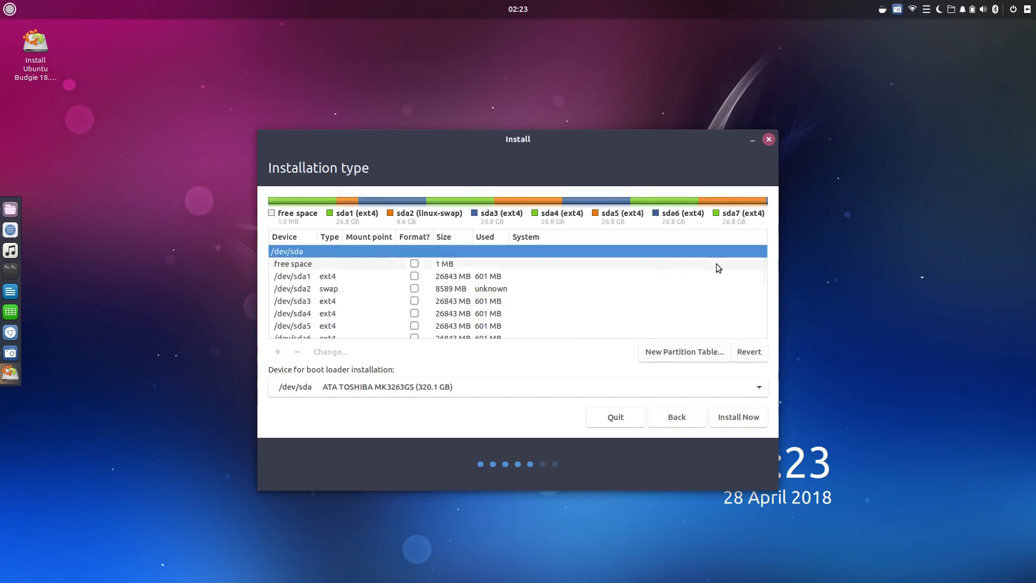
pyautogui.click(316, 277)
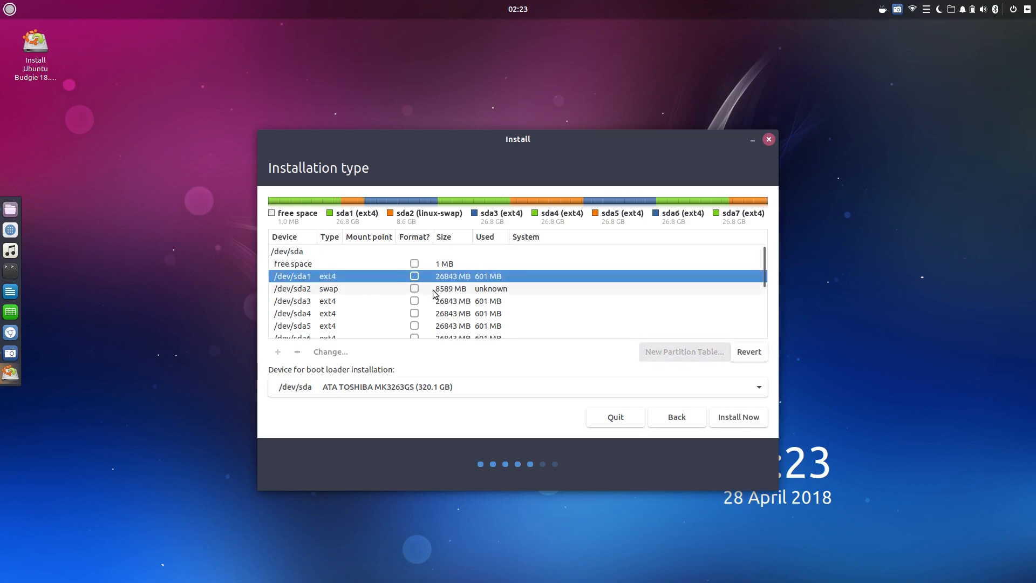
pyautogui.scroll(-2, 378, 289)
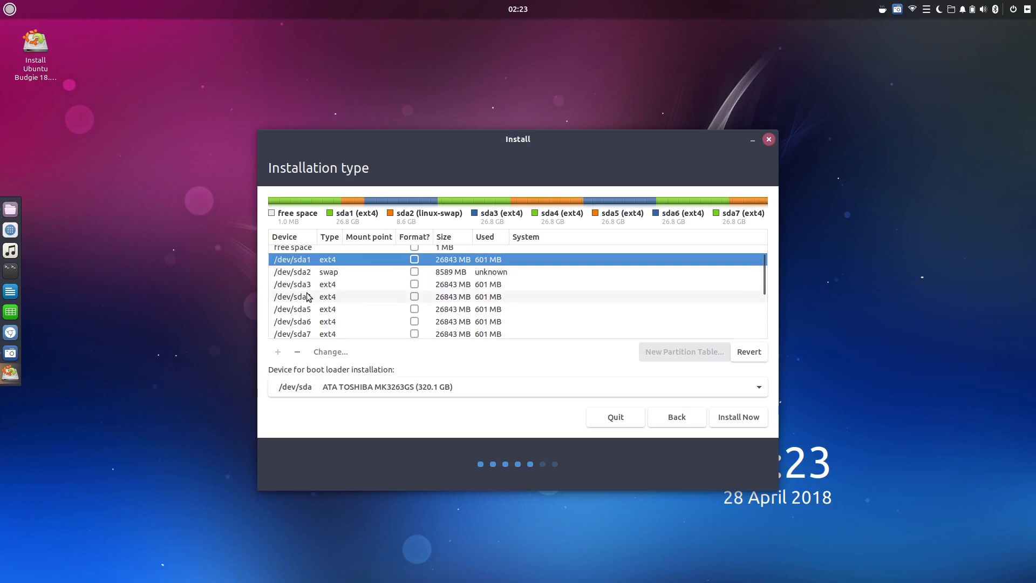
pyautogui.scroll(-4, 316, 306)
pyautogui.scroll(5, 315, 306)
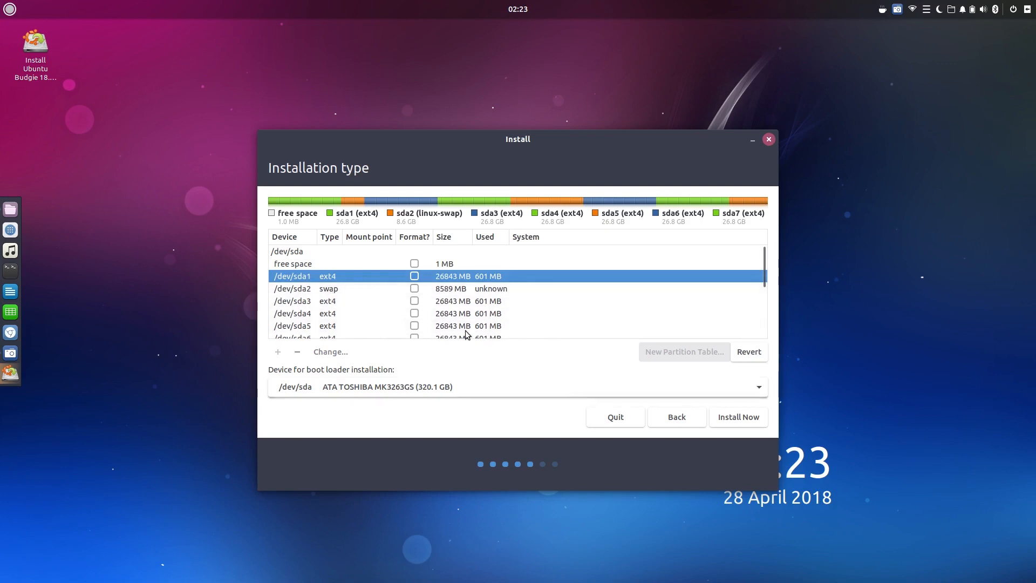
# Edit /dev/sda1 to use Ext4, marked for formatting, mounted at /
pyautogui.doubleClick(328, 277)
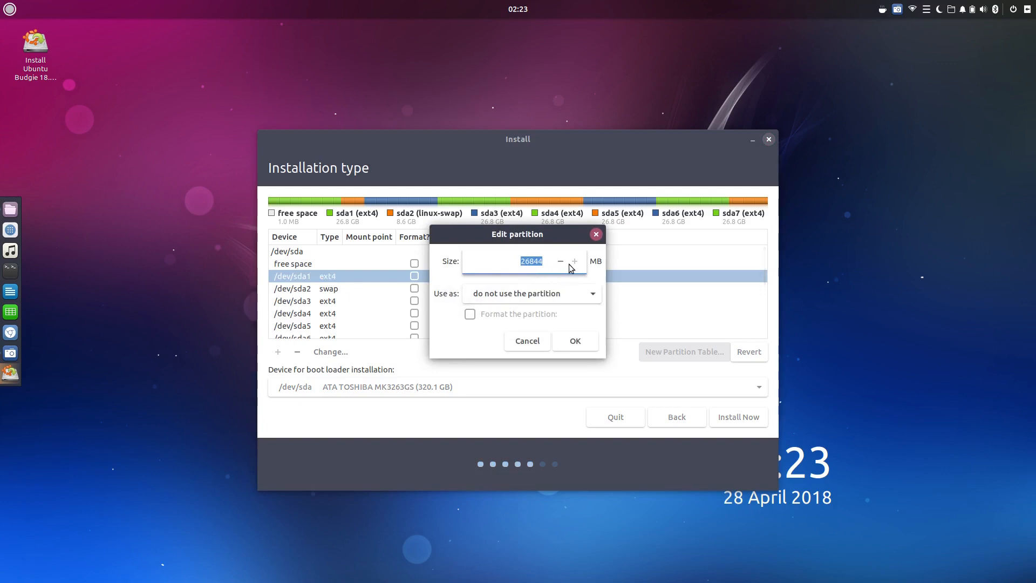
pyautogui.click(579, 295)
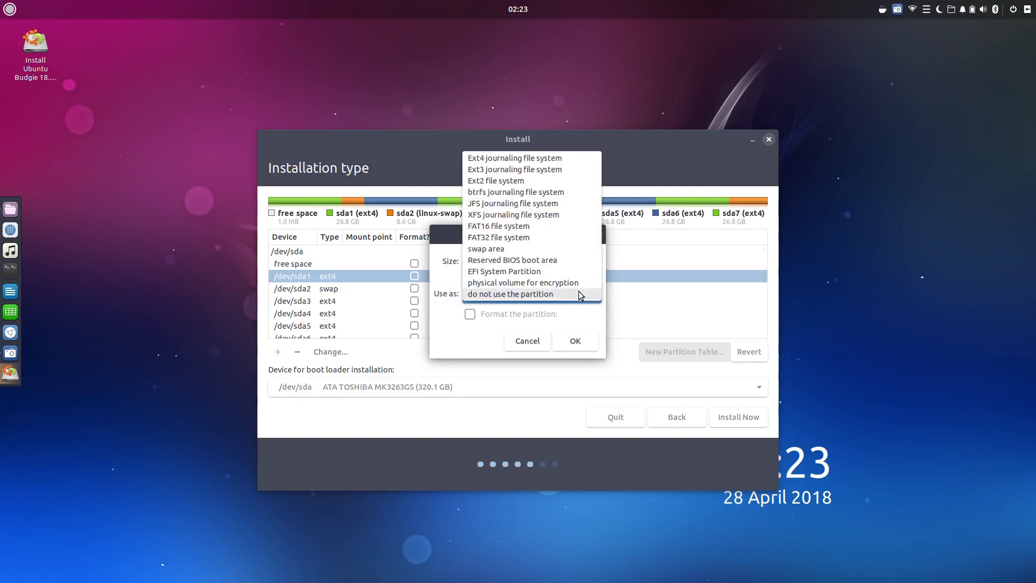
pyautogui.click(494, 161)
pyautogui.click(492, 315)
pyautogui.click(584, 334)
pyautogui.click(539, 345)
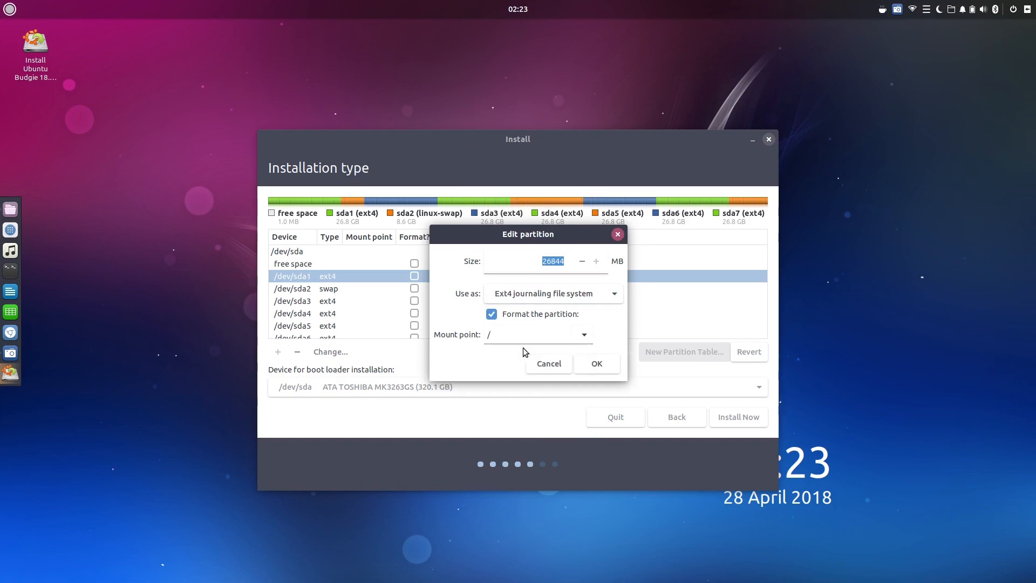
pyautogui.click(597, 363)
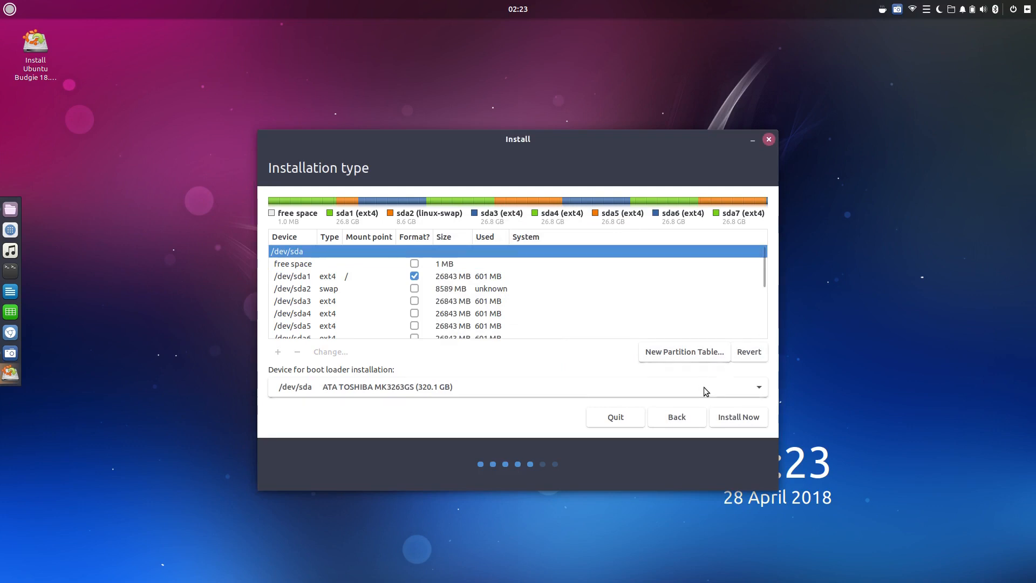
# Check the boot loader device list, leaving it set to /dev/sda
pyautogui.click(751, 391)
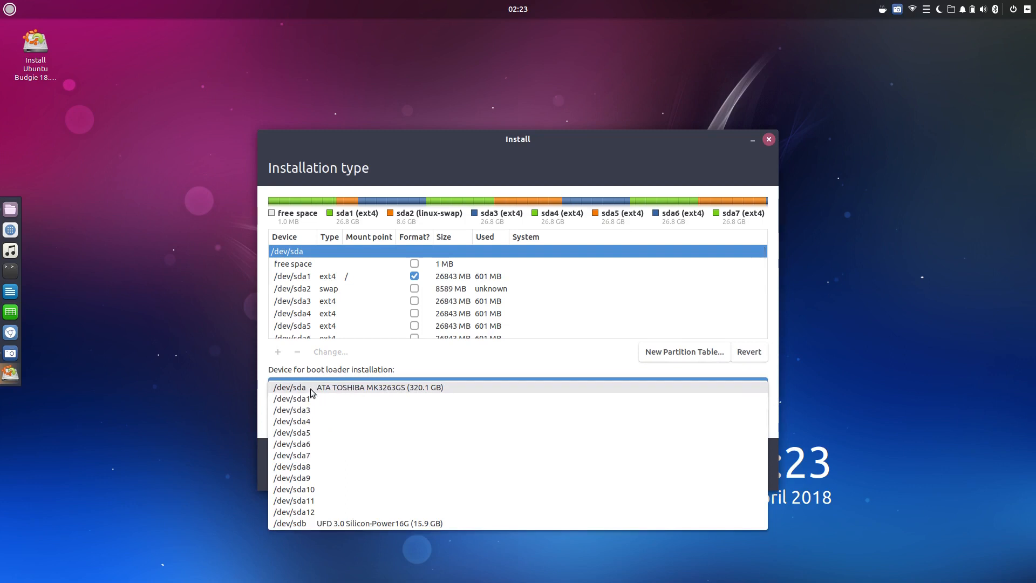
pyautogui.click(339, 390)
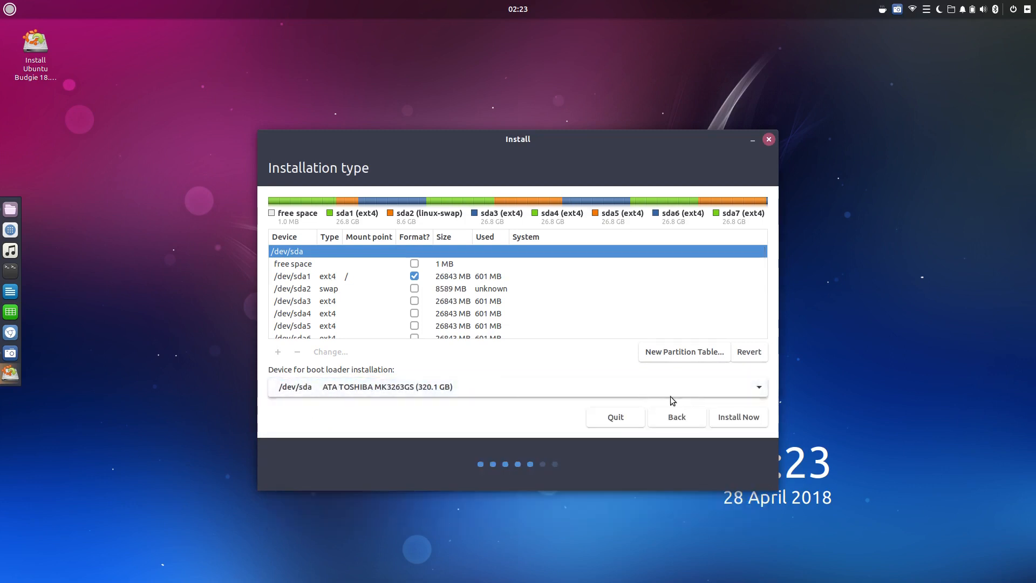
pyautogui.click(700, 392)
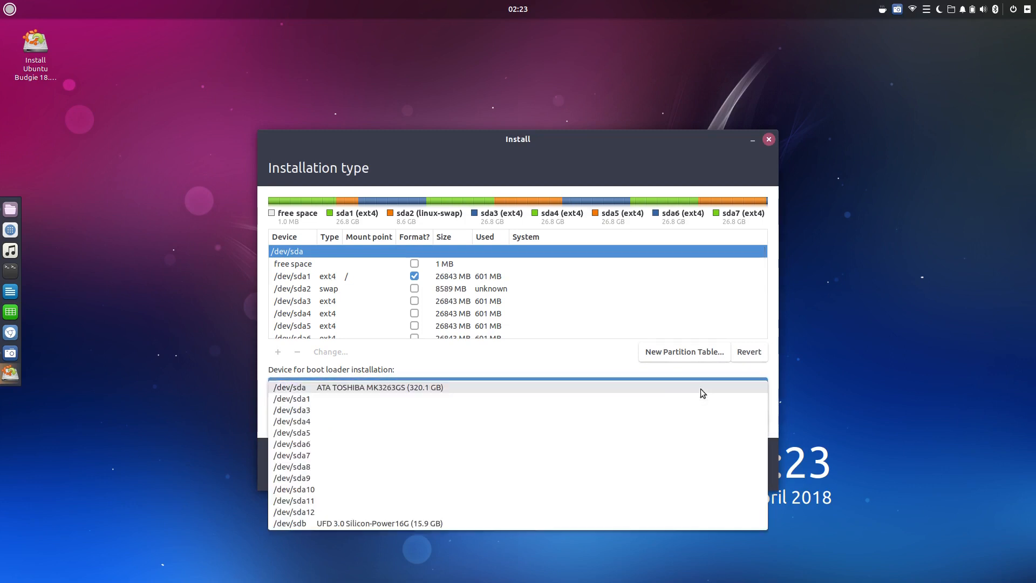
pyautogui.click(317, 390)
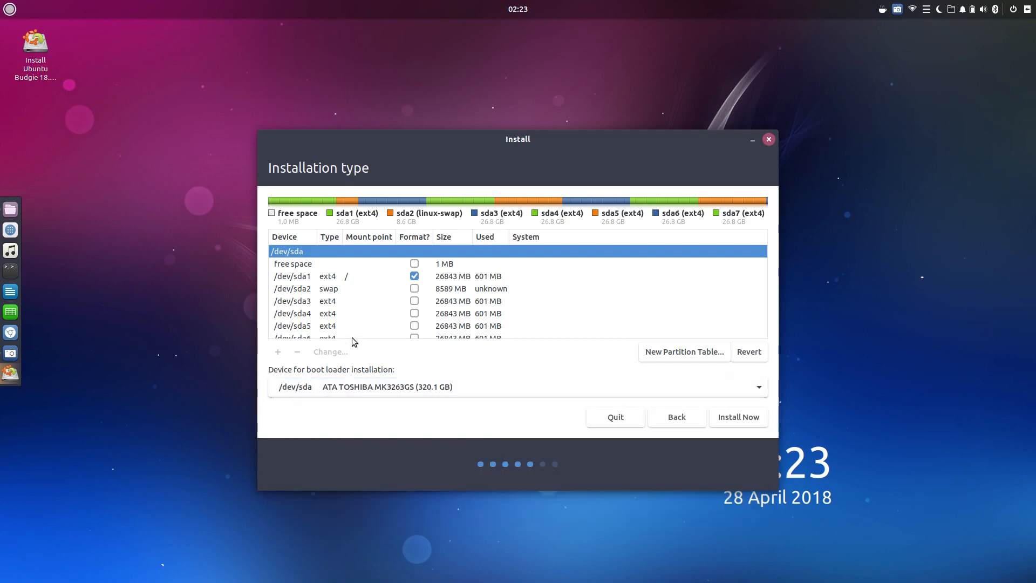
pyautogui.click(471, 385)
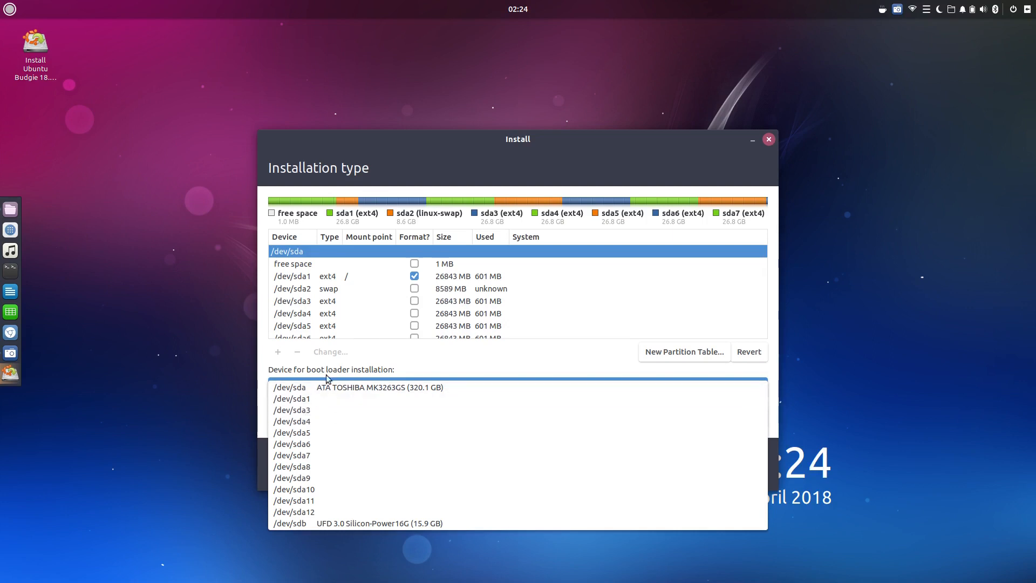
pyautogui.click(775, 323)
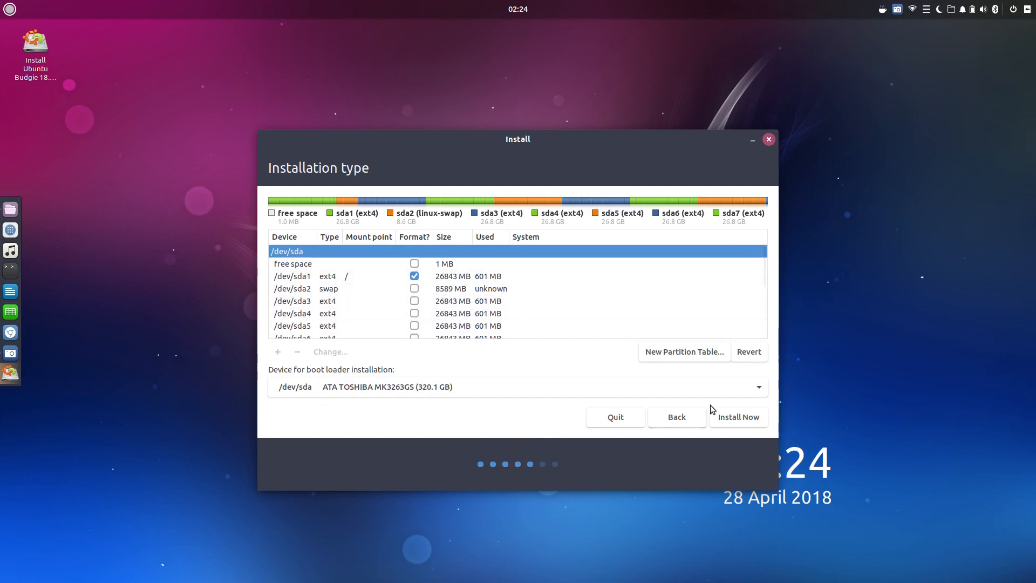
# Start installing with these partitions and confirm writing the ext4 and swap changes to disk
pyautogui.click(743, 420)
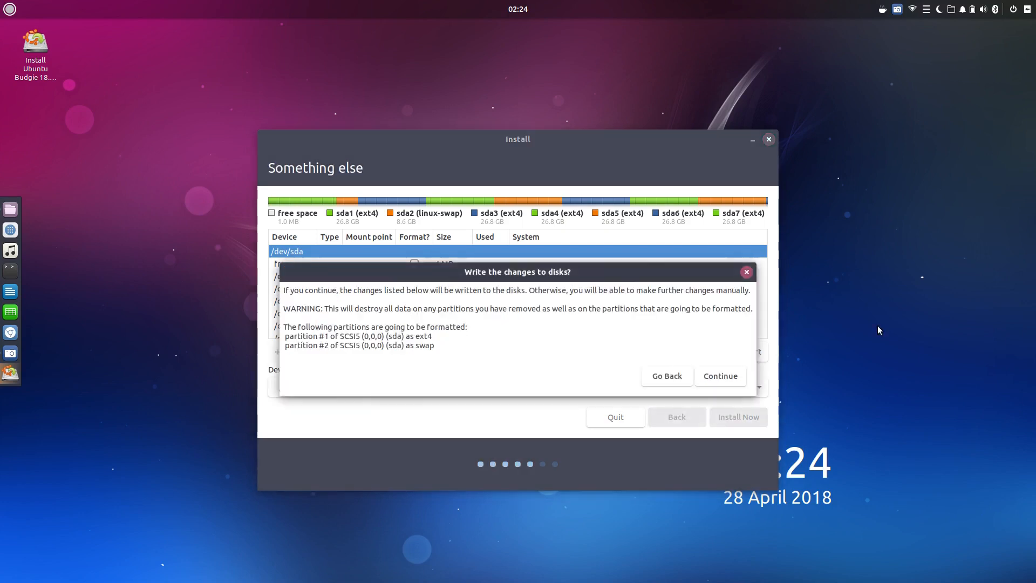
pyautogui.click(720, 375)
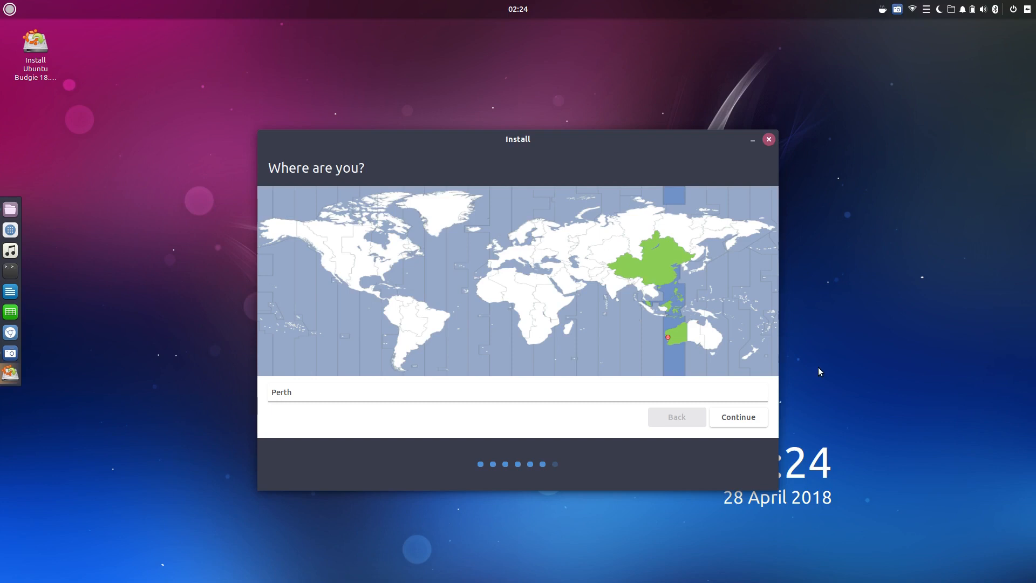
# Keep Perth as the location on the 'Where are you?' page and continue
pyautogui.click(745, 420)
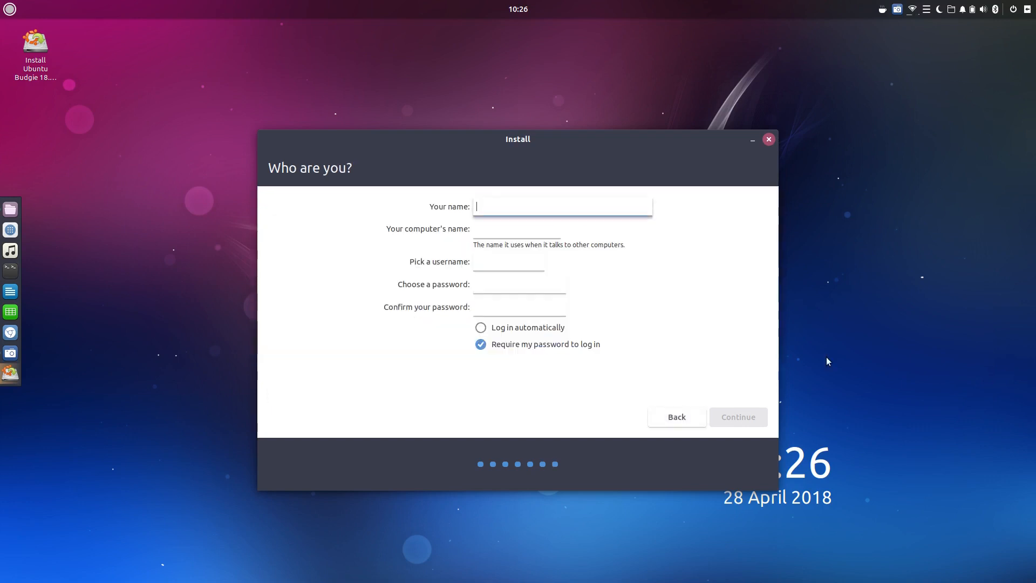
# Enter the user's full name, computer name toshiba-budgie and a confirmed password, then continue installing
pyautogui.write('Colin Brash')
pyautogui.press('Tab')
pyautogui.write('budgie')
pyautogui.press('BackSpace')
pyautogui.press('BackSpace')
pyautogui.press('BackSpace')
pyautogui.press('BackSpace')
pyautogui.press('BackSpace')
pyautogui.press('BackSpace')
pyautogui.write('toshiba-budgie')
pyautogui.click(506, 286)
pyautogui.write('●●●●●●●●')
pyautogui.press('Tab')
pyautogui.write('●●●●●●●●')
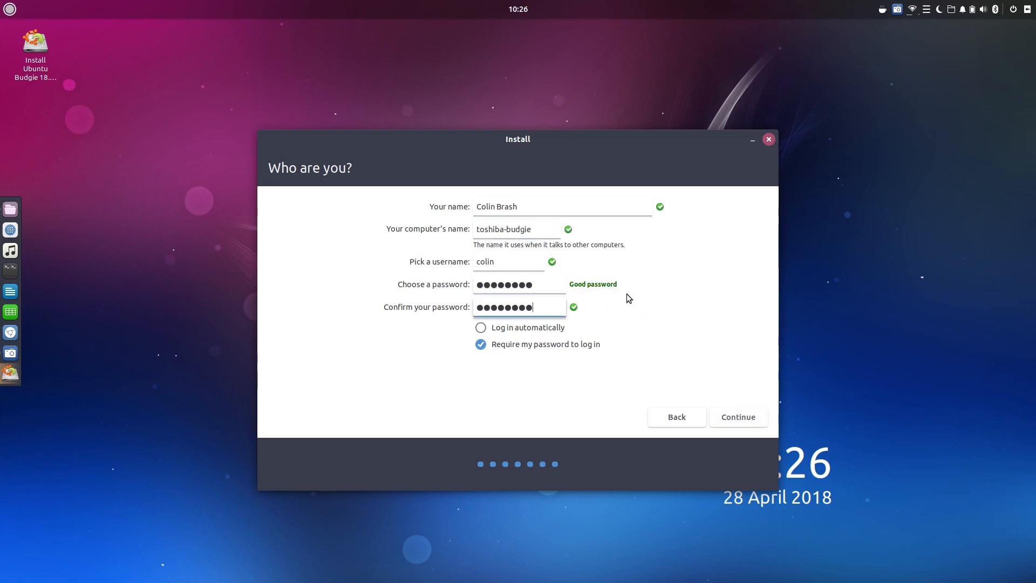
pyautogui.click(750, 420)
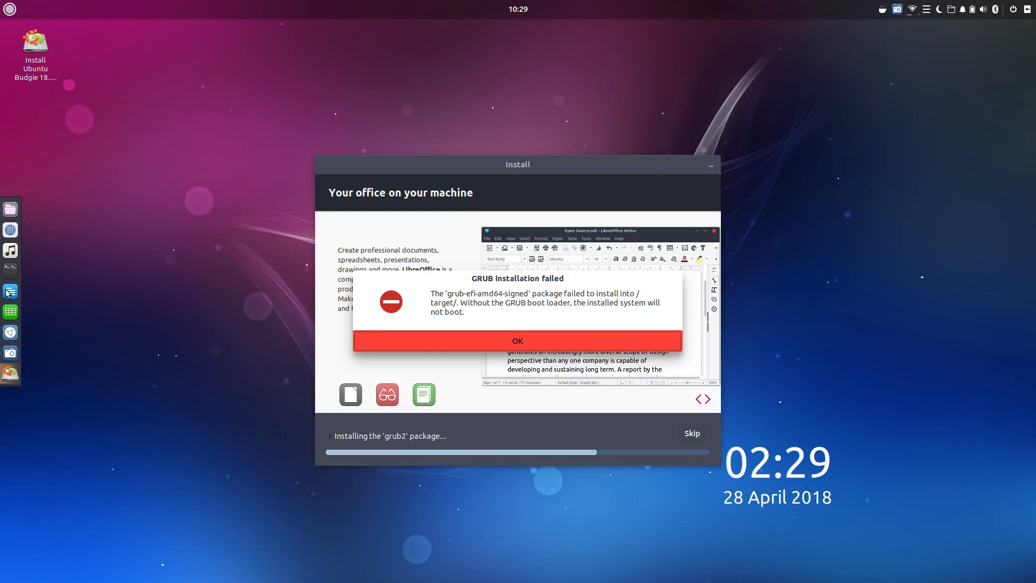
# Acknowledge the 'GRUB installation failed' message for grub-efi-amd64-signed
pyautogui.click(899, 10)
pyautogui.click(876, 28)
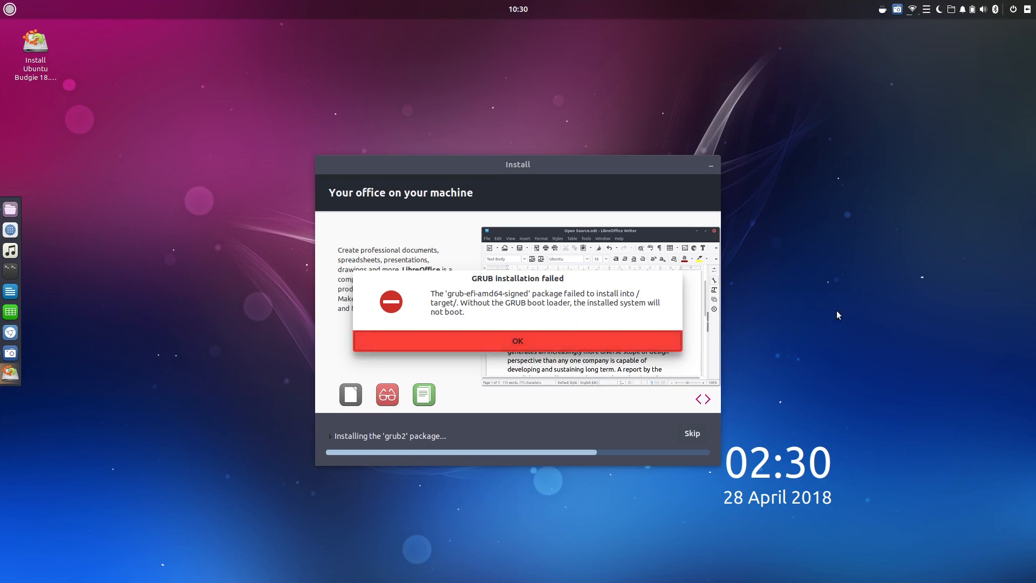
pyautogui.click(538, 341)
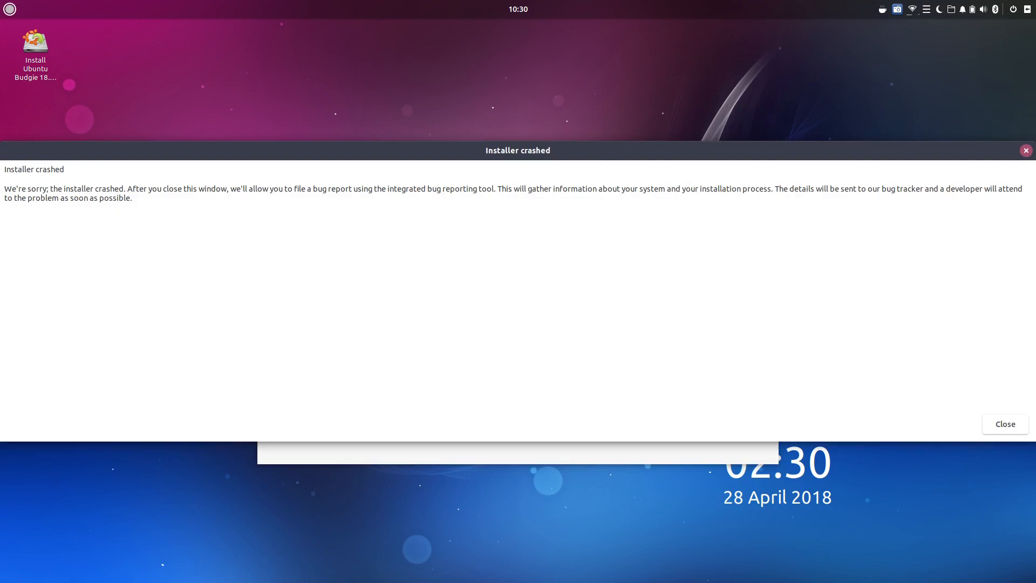
# Move the 'Installer crashed' notice higher and close it along with the installer
pyautogui.moveTo(537, 152); pyautogui.dragTo(511, 106)
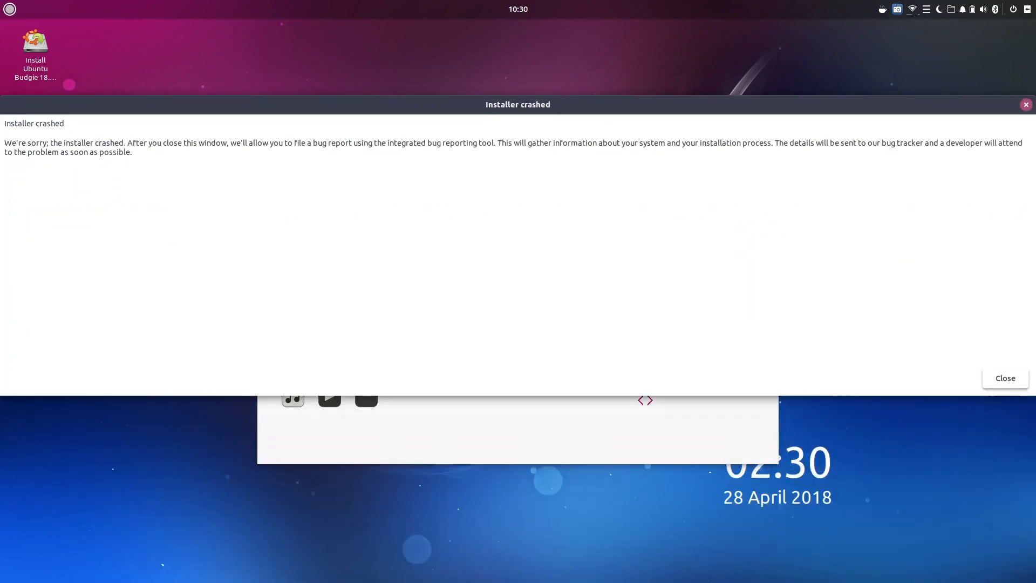
pyautogui.click(1005, 378)
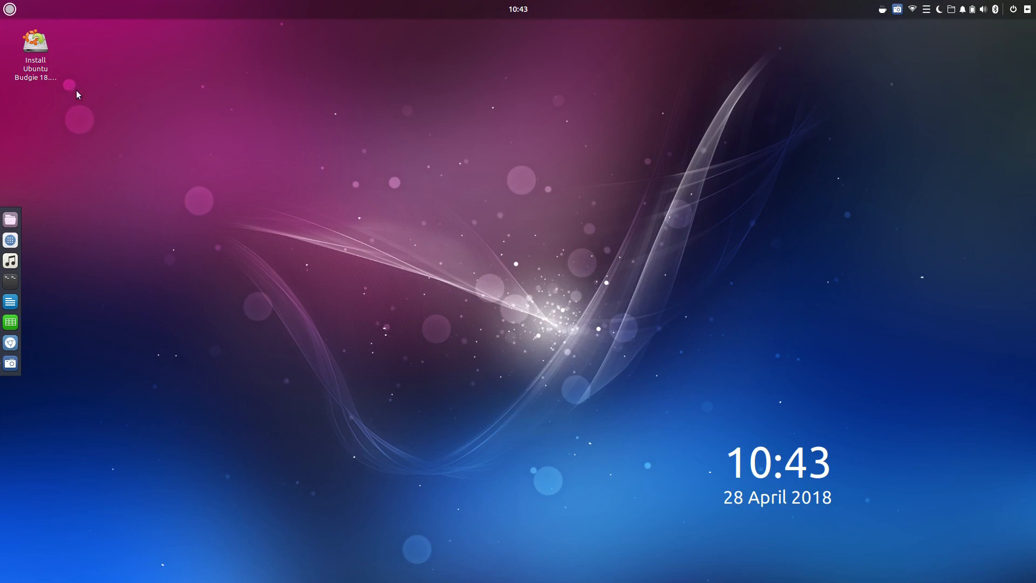
# Launch GParted Partition Editor from the menu search 'gpa' and centre its window
pyautogui.click(9, 9)
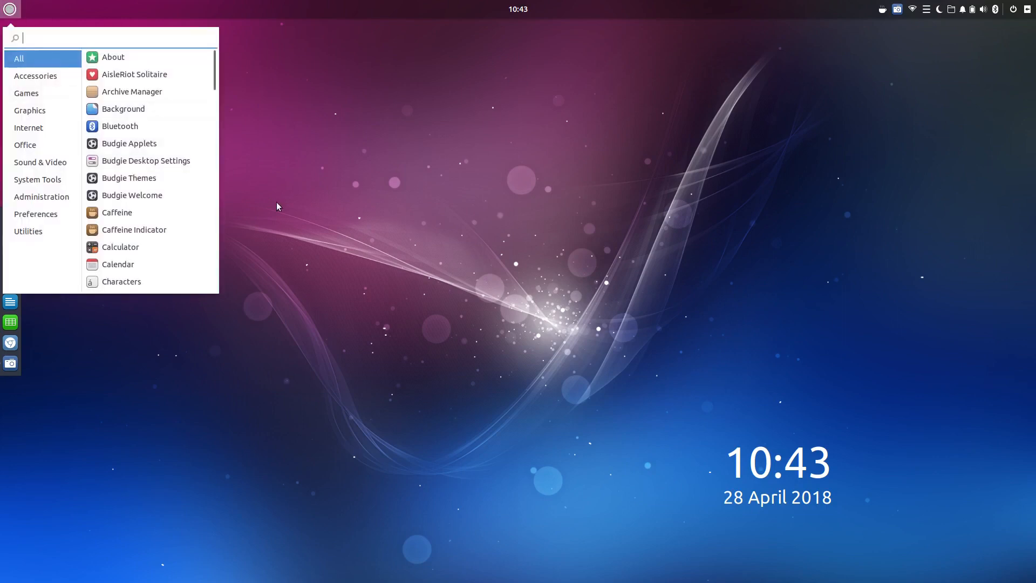
pyautogui.write('gpa')
pyautogui.press('Return')
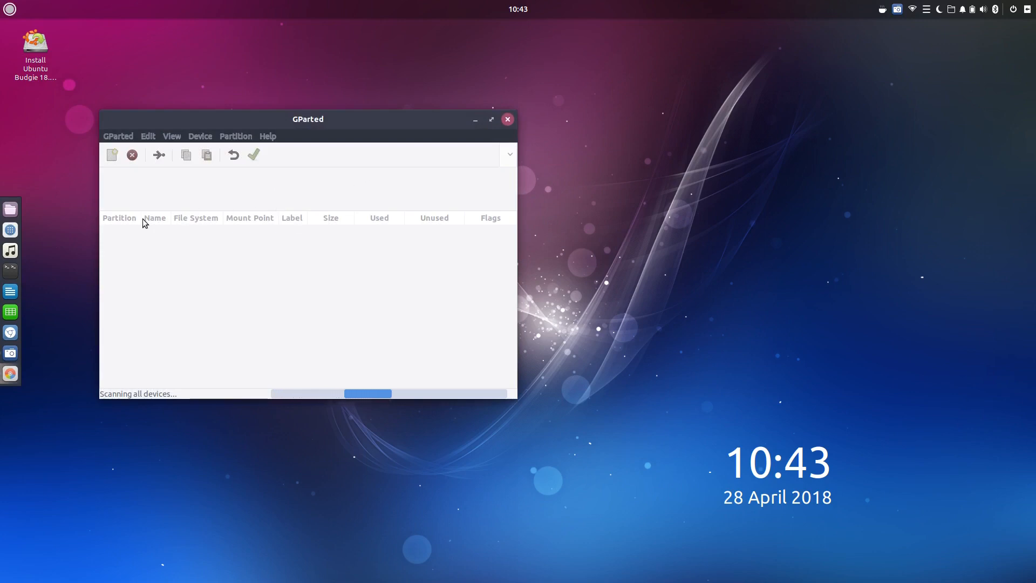
pyautogui.moveTo(333, 118); pyautogui.dragTo(495, 101)
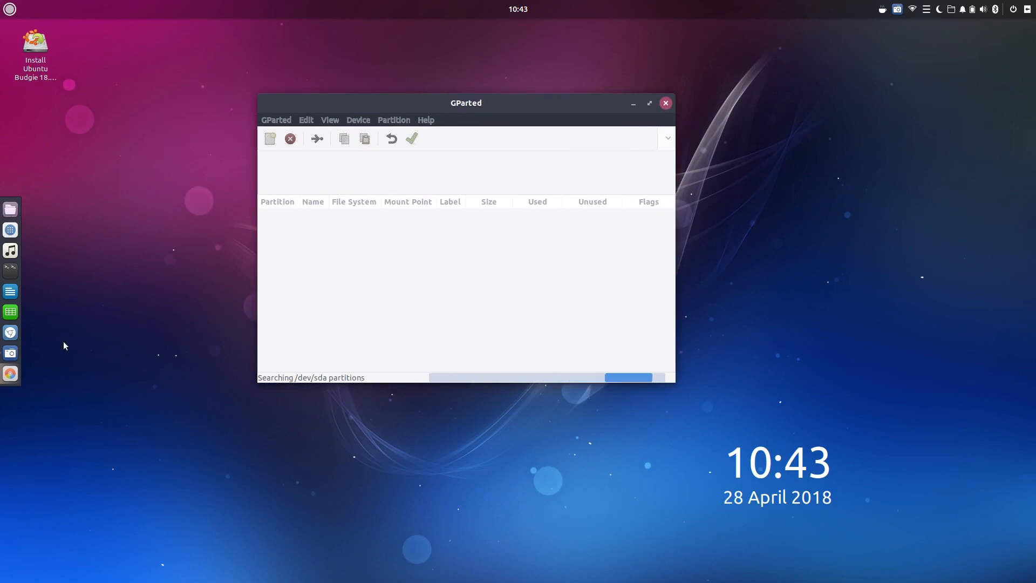
# Open a new gedit Text Editor document via the menu search 'text'
pyautogui.click(9, 9)
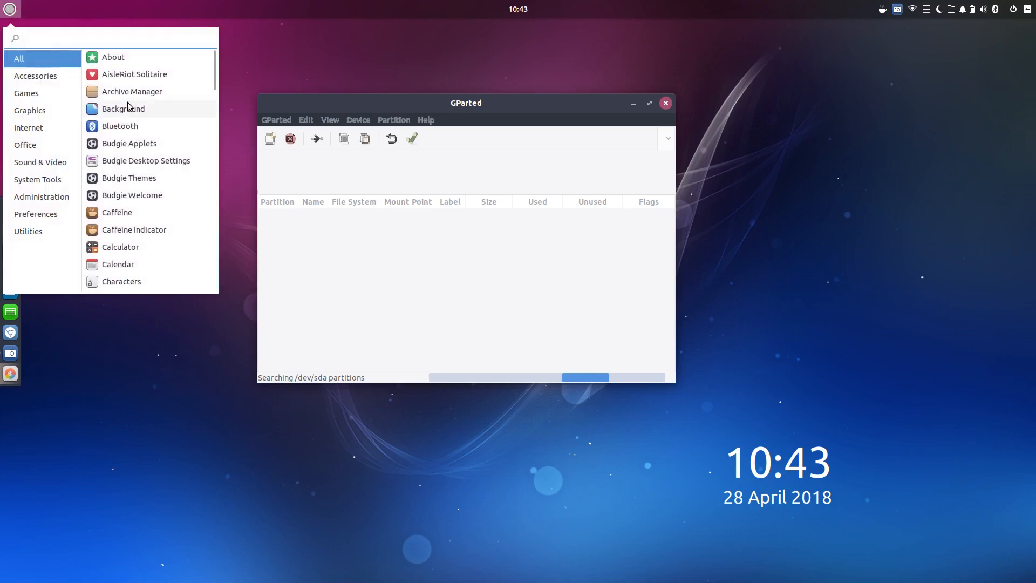
pyautogui.write('text')
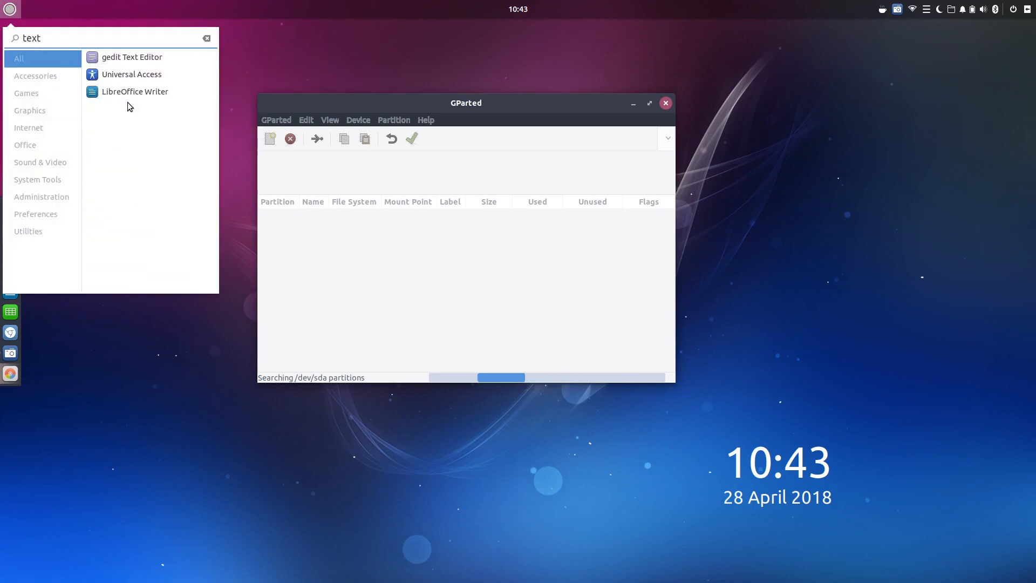
pyautogui.click(129, 58)
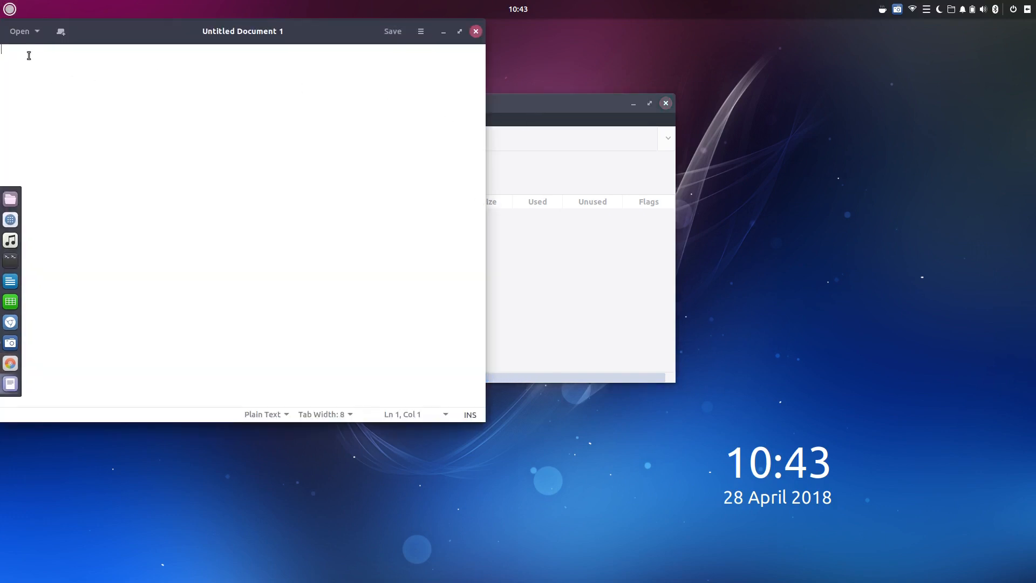
# Write ubuntu-budgie in the centred untitled gedit document, then minimize gedit to reveal GParted
pyautogui.moveTo(153, 25); pyautogui.dragTo(392, 66)
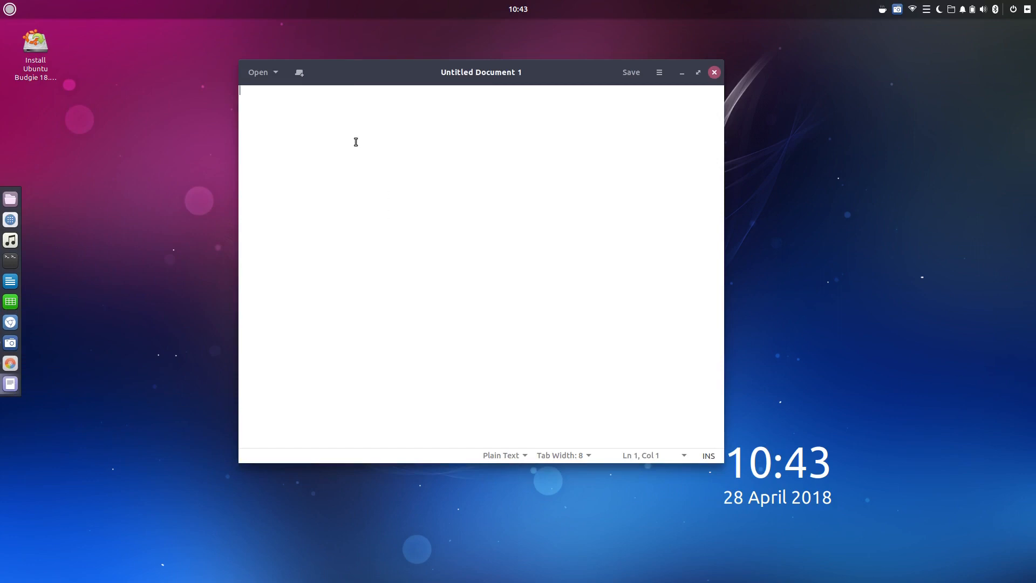
pyautogui.write('ubuntu')
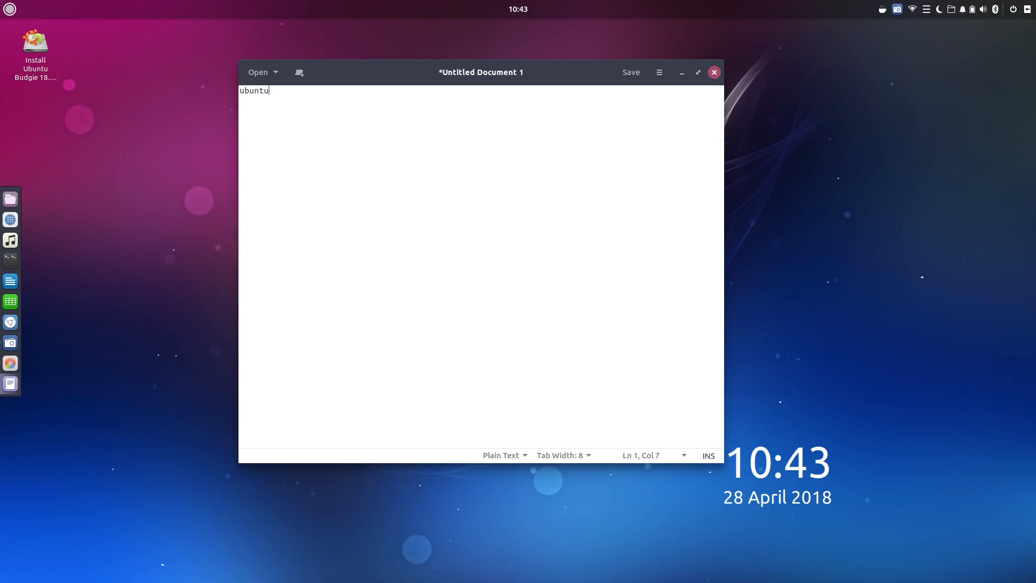
pyautogui.write('-budgie')
pyautogui.click(686, 70)
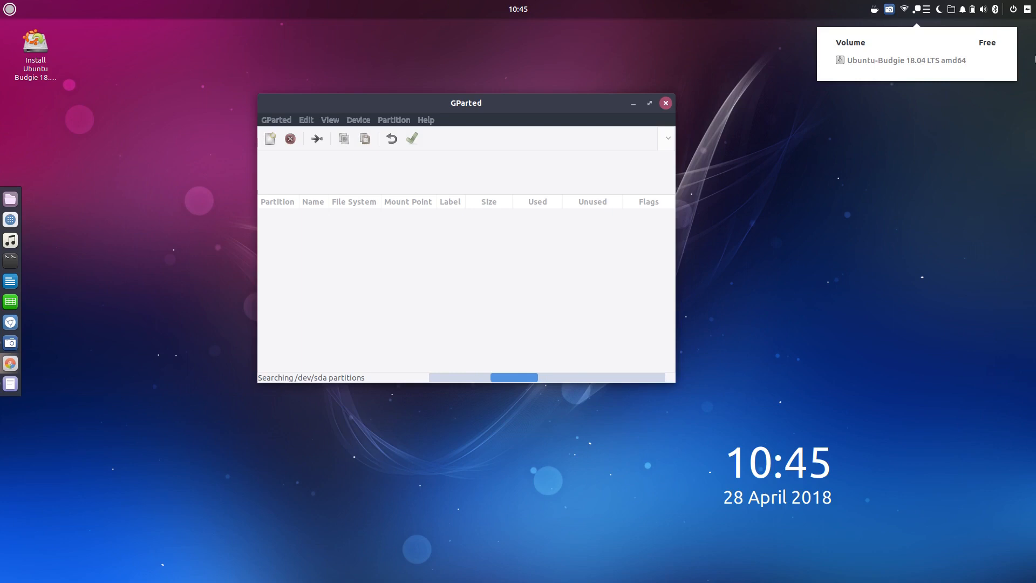
pyautogui.click(927, 16)
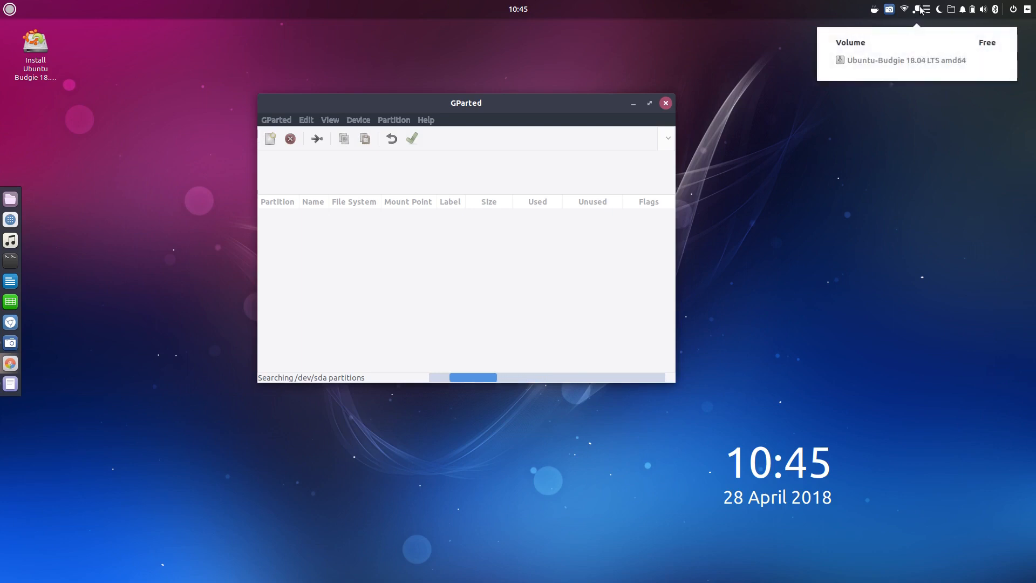
pyautogui.click(917, 13)
pyautogui.click(917, 11)
pyautogui.moveTo(926, 12)
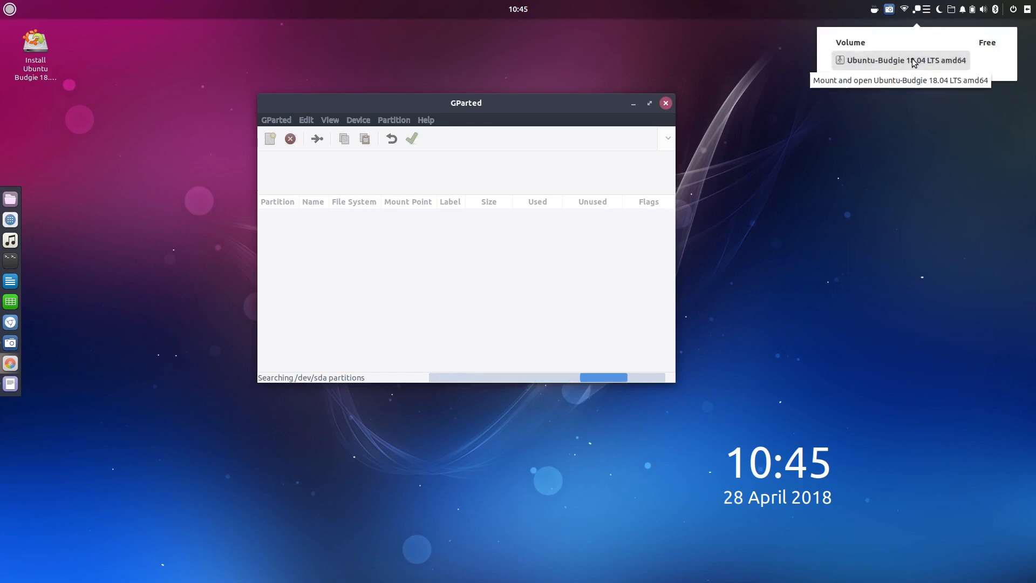
pyautogui.click(914, 132)
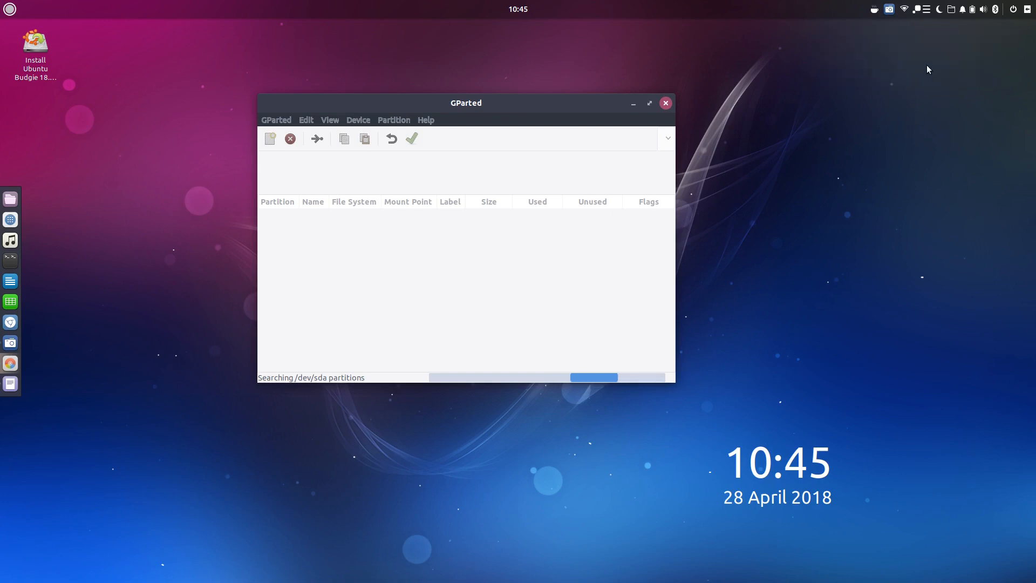
# Clear all of the QuickNote welcome text
pyautogui.click(926, 11)
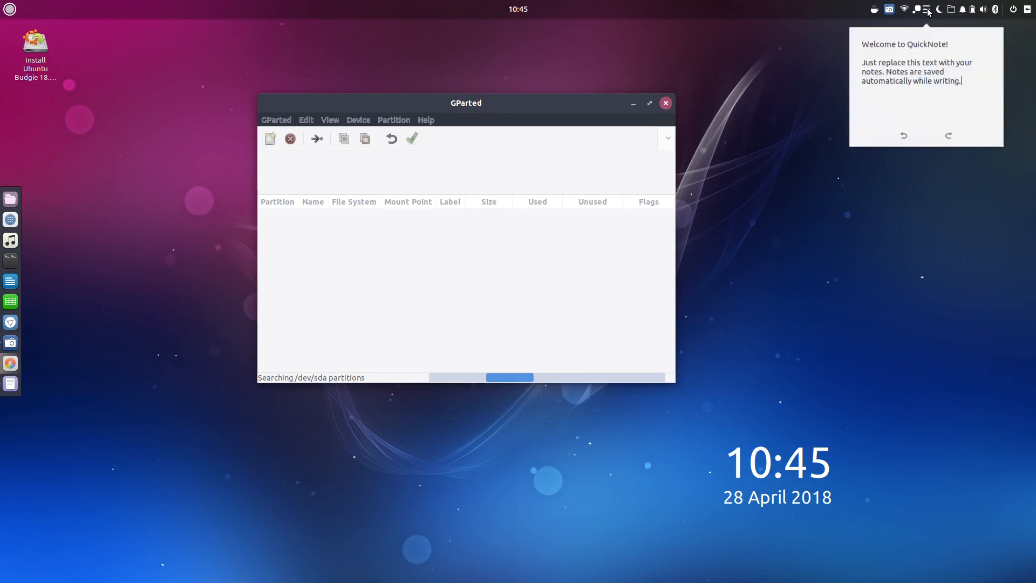
pyautogui.tripleClick(943, 81)
pyautogui.moveTo(962, 81); pyautogui.dragTo(821, 38)
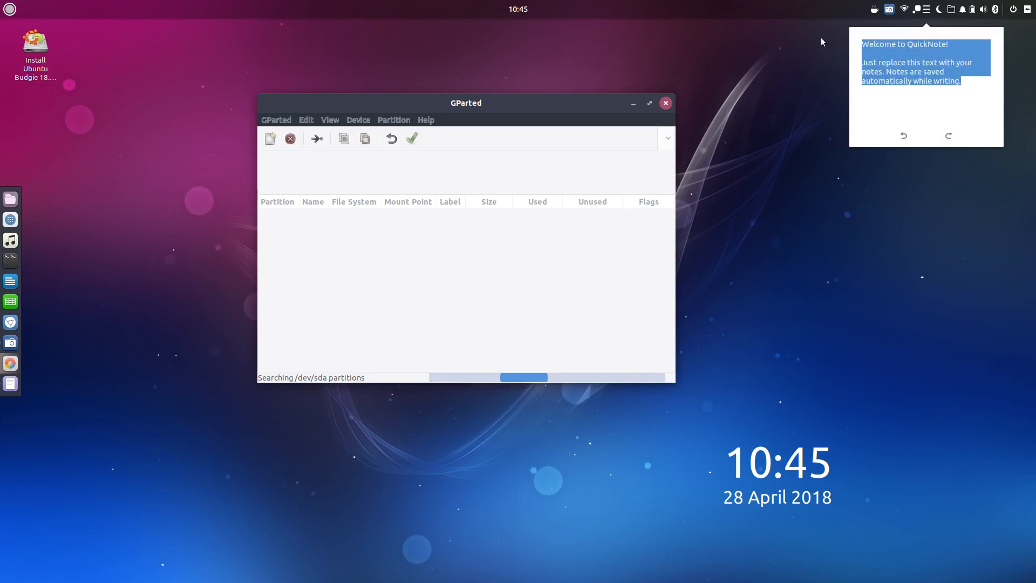
pyautogui.press('Delete')
# Write the lines username, ubuntu-budgie, enter, enter in the note and close it
pyautogui.write('ubuntu-')
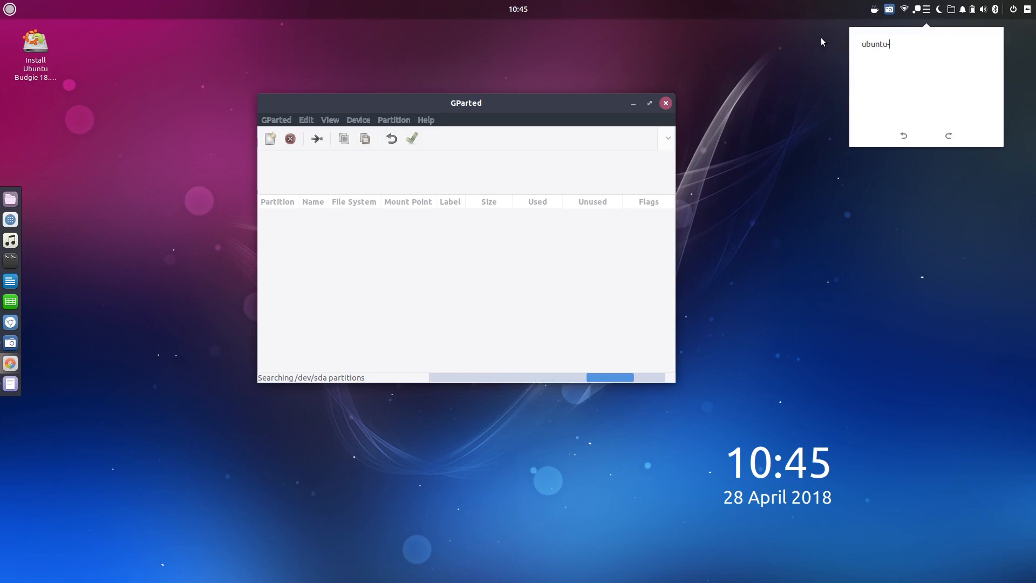
pyautogui.press('BackSpace')
pyautogui.press('BackSpace')
pyautogui.press('BackSpace')
pyautogui.press('BackSpace')
pyautogui.press('BackSpace')
pyautogui.press('BackSpace')
pyautogui.write('username')
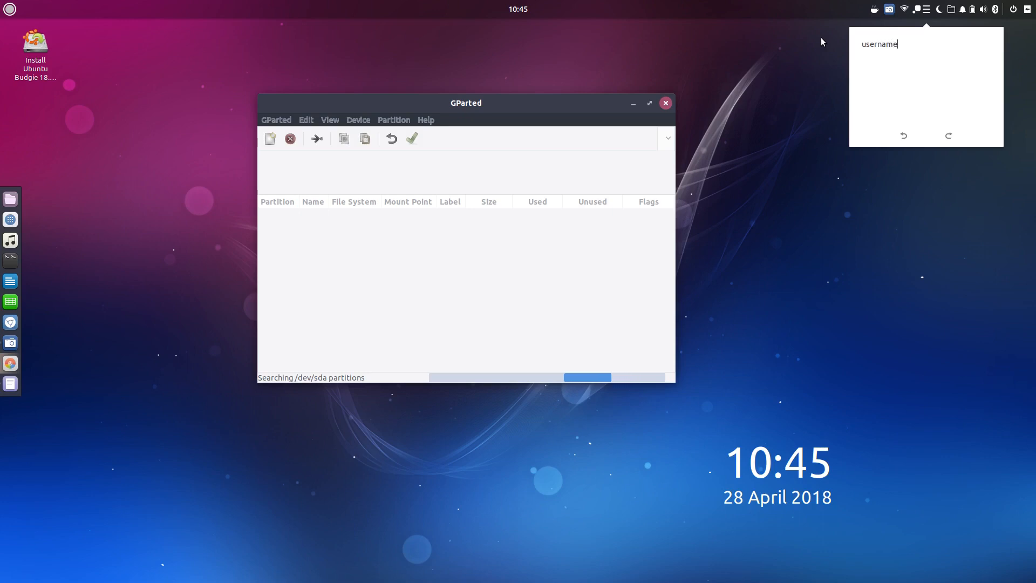
pyautogui.press('Return')
pyautogui.write('ubuntu')
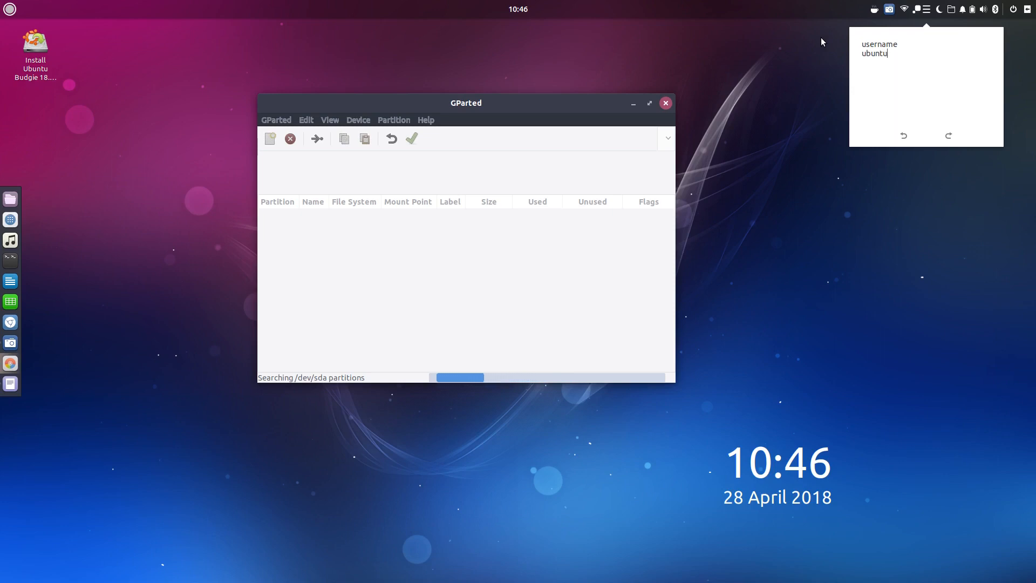
pyautogui.write('-budgie')
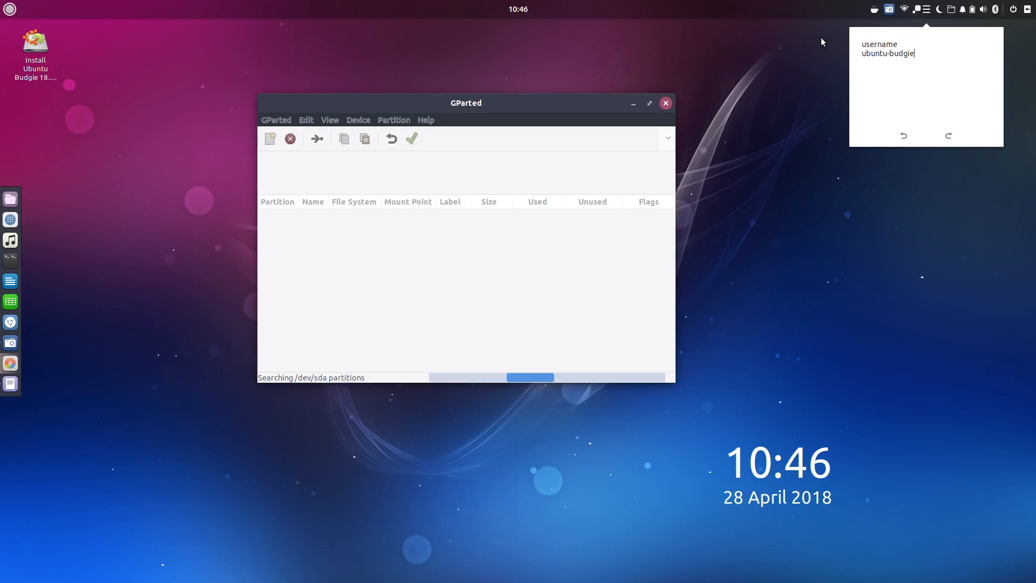
pyautogui.press('Return')
pyautogui.write('enter')
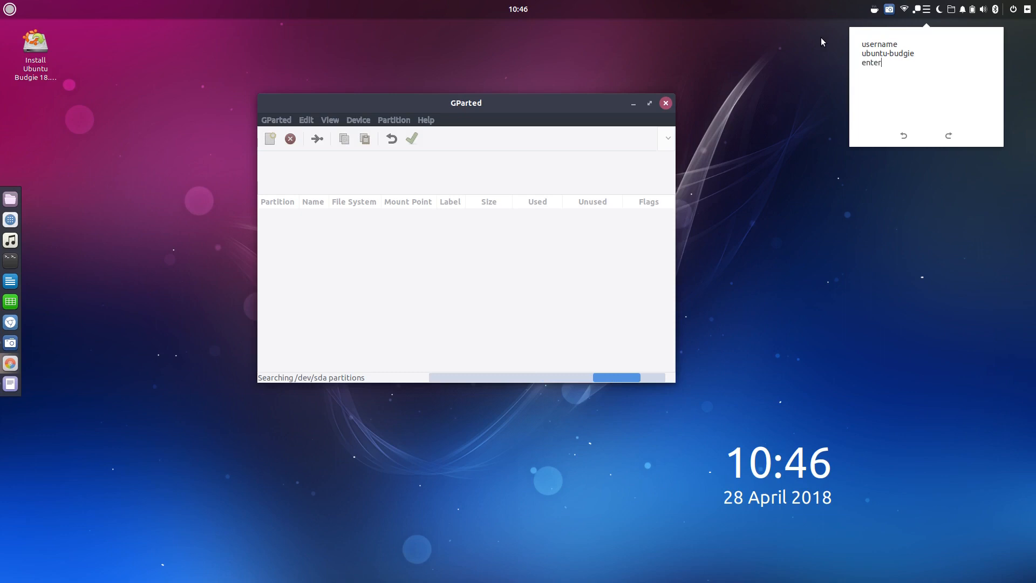
pyautogui.press('Return')
pyautogui.write('enter')
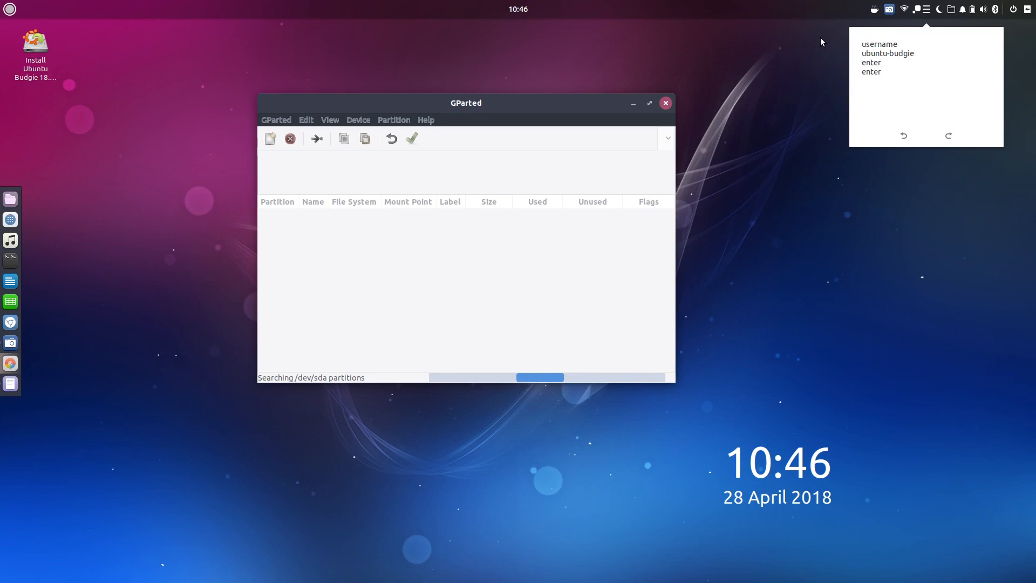
pyautogui.click(926, 9)
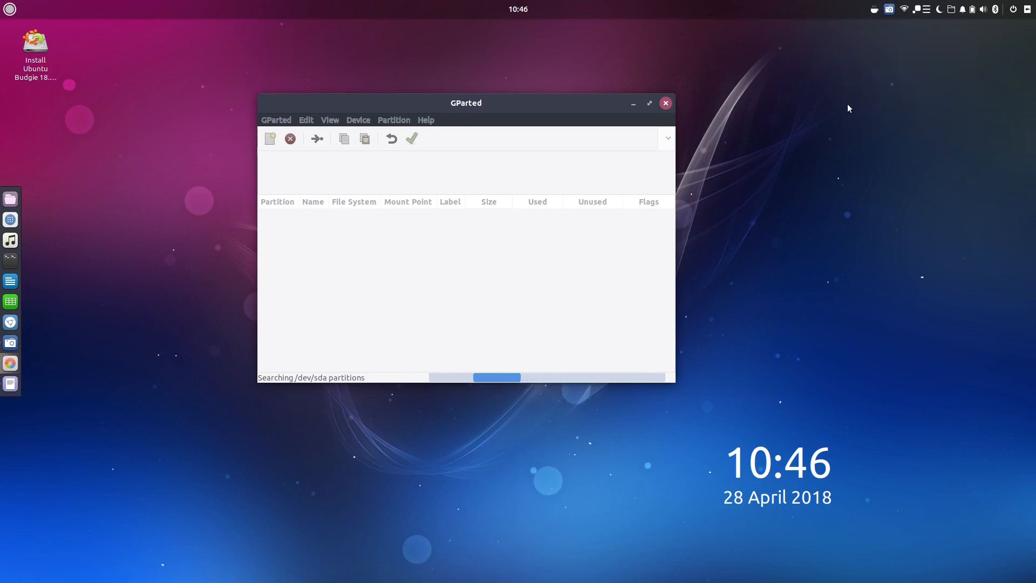
pyautogui.click(926, 10)
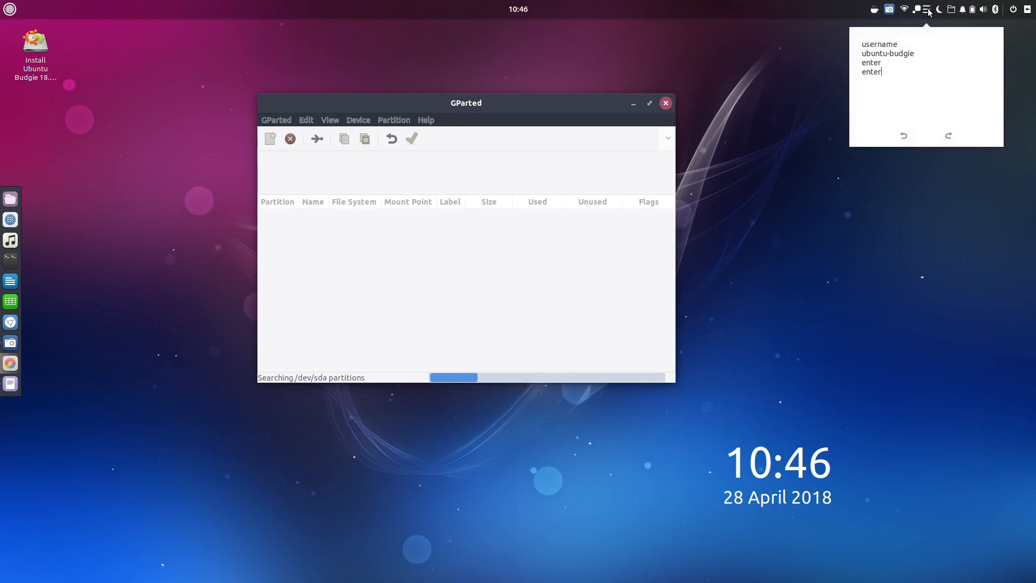
pyautogui.click(808, 104)
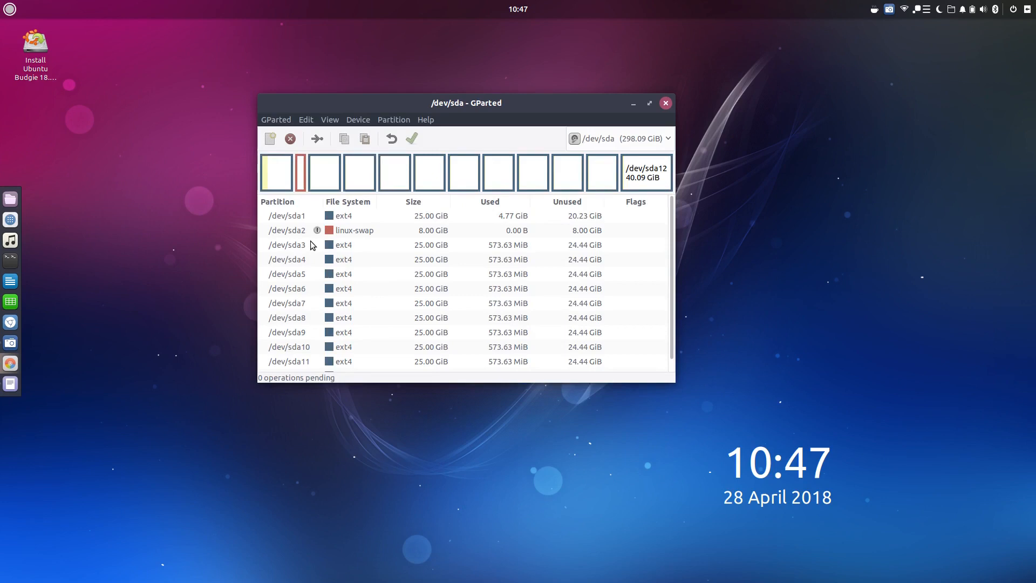
# Turn off swap on /dev/sda2 and queue deletion of /dev/sda1 through /dev/sda6
pyautogui.rightClick(352, 235)
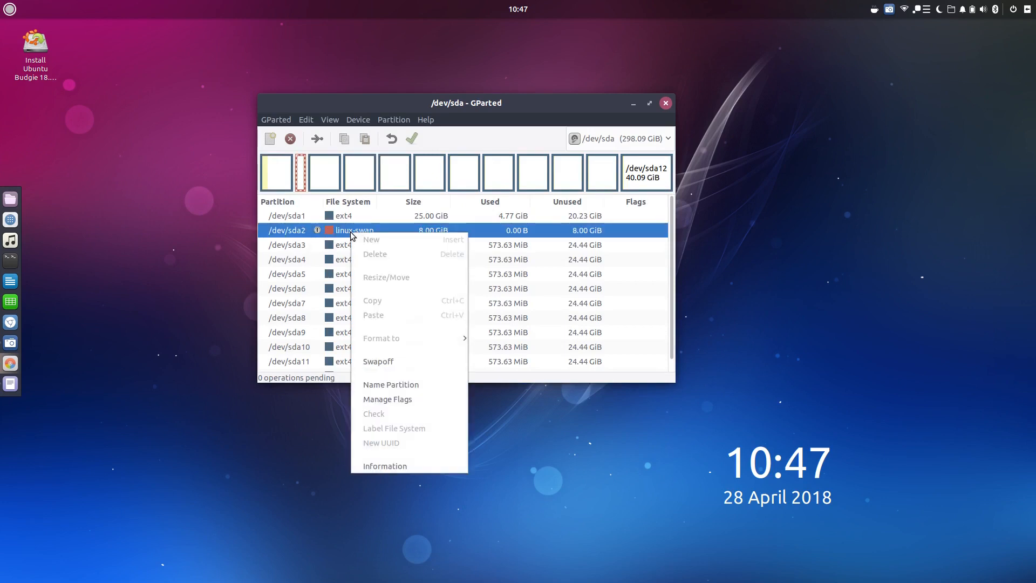
pyautogui.click(394, 365)
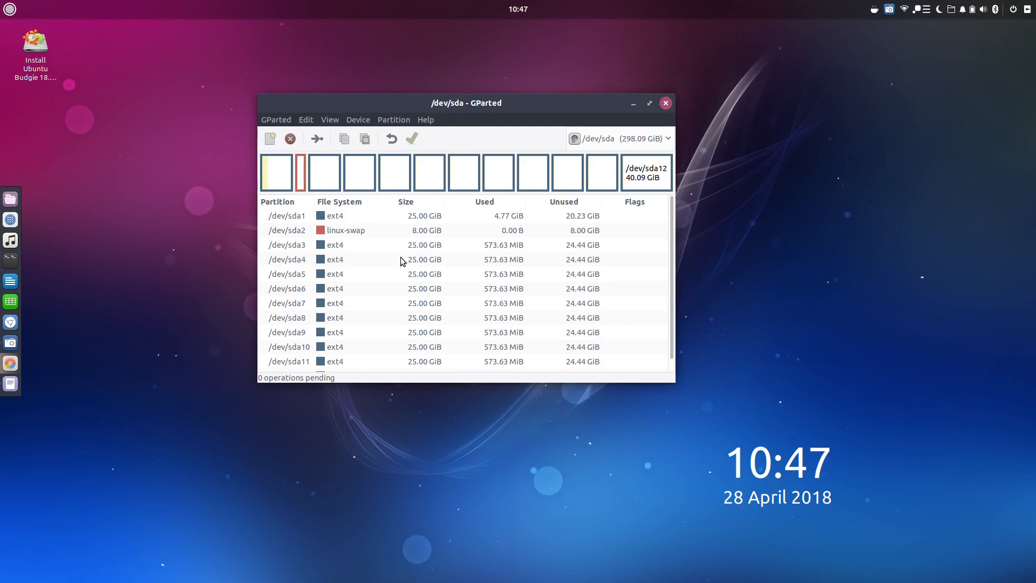
pyautogui.rightClick(335, 219)
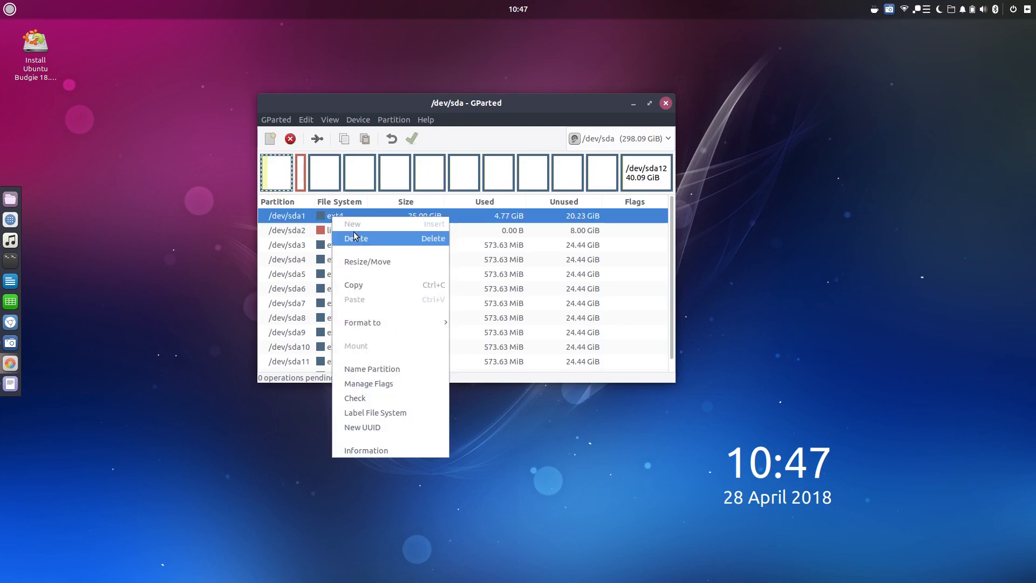
pyautogui.click(348, 238)
pyautogui.rightClick(335, 230)
pyautogui.click(351, 251)
pyautogui.rightClick(333, 232)
pyautogui.click(349, 250)
pyautogui.rightClick(327, 232)
pyautogui.click(335, 249)
pyautogui.rightClick(335, 236)
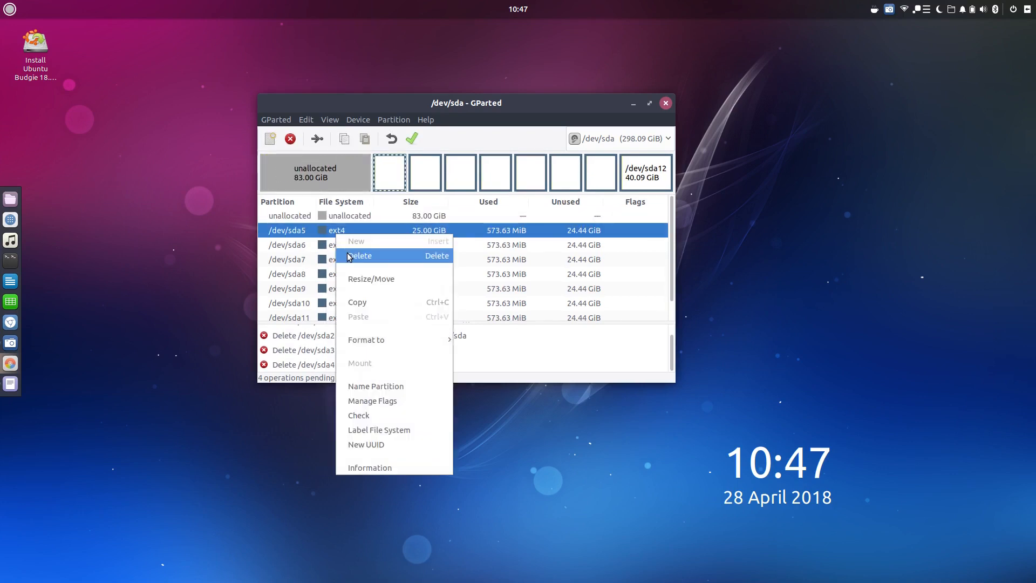
pyautogui.click(350, 259)
pyautogui.rightClick(337, 231)
pyautogui.click(355, 258)
# Queue deletion of /dev/sda7 through /dev/sda12, then apply all pending operations and confirm
pyautogui.rightClick(335, 234)
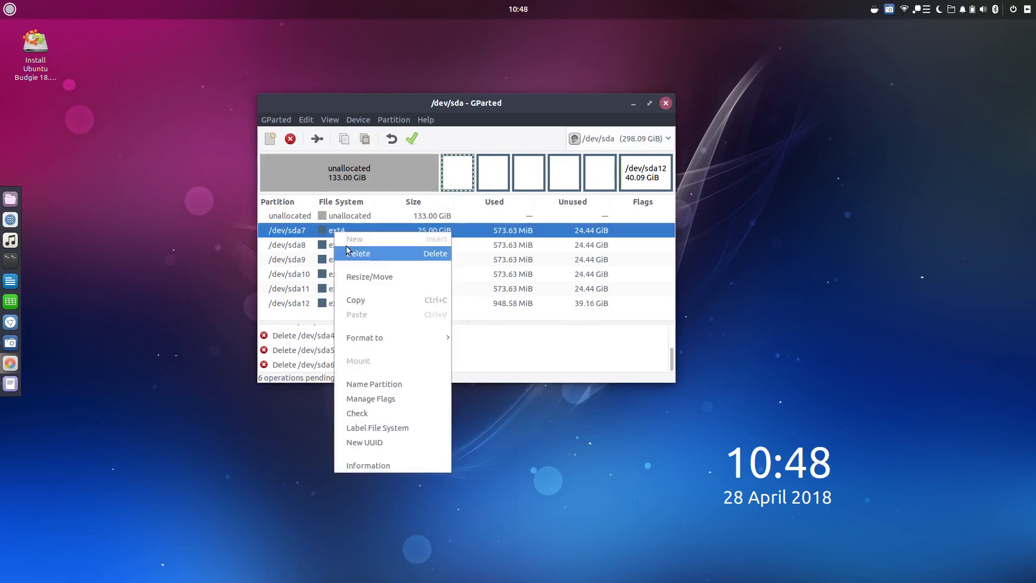
pyautogui.click(347, 248)
pyautogui.rightClick(336, 233)
pyautogui.click(350, 253)
pyautogui.rightClick(342, 235)
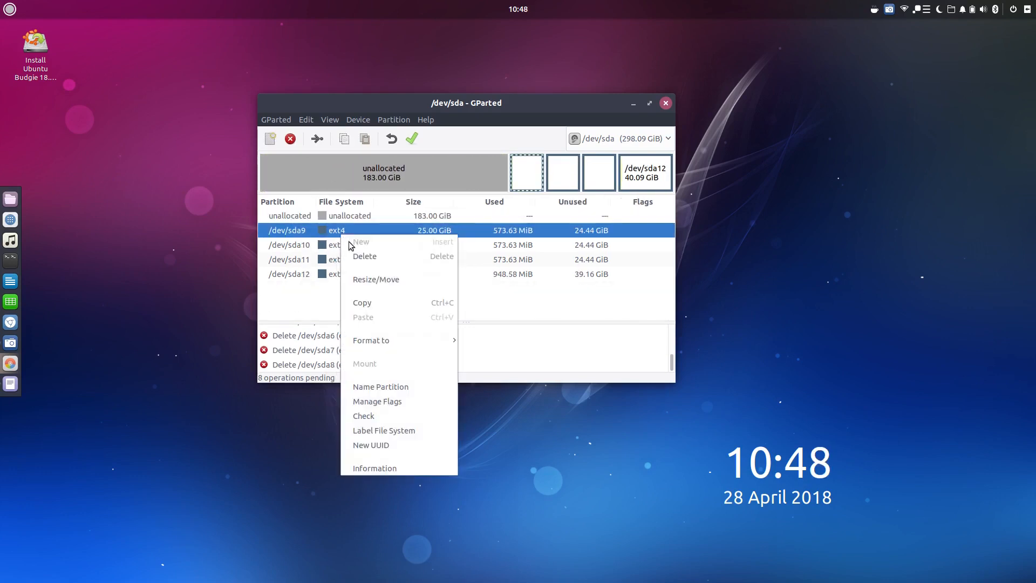
pyautogui.click(352, 254)
pyautogui.rightClick(339, 235)
pyautogui.click(351, 254)
pyautogui.rightClick(338, 233)
pyautogui.click(350, 254)
pyautogui.rightClick(336, 231)
pyautogui.click(357, 253)
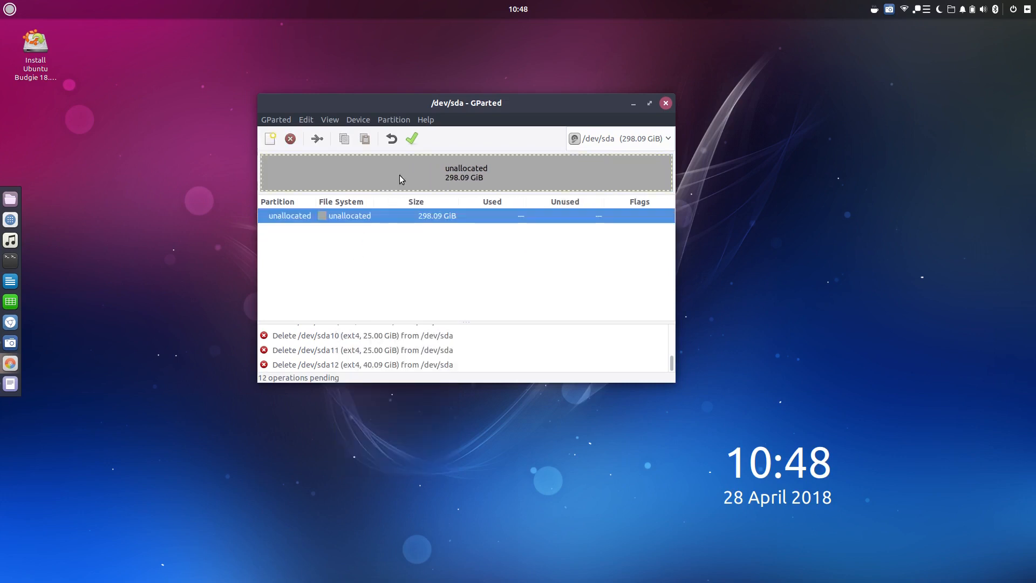
pyautogui.click(412, 139)
pyautogui.click(594, 293)
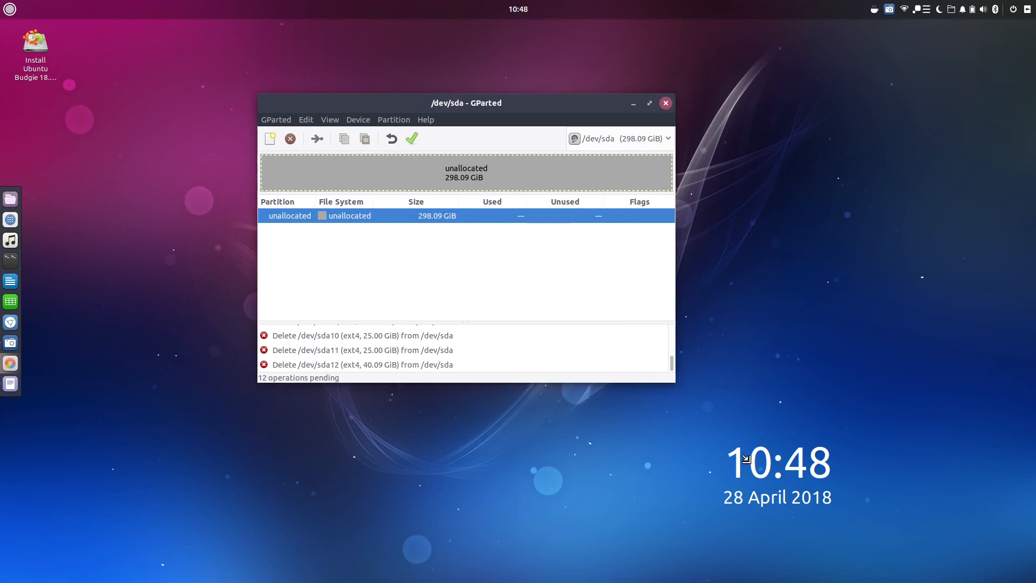
# Resize the GParted window larger while the 12 queued deletions are applied
pyautogui.moveTo(672, 375); pyautogui.dragTo(759, 539)
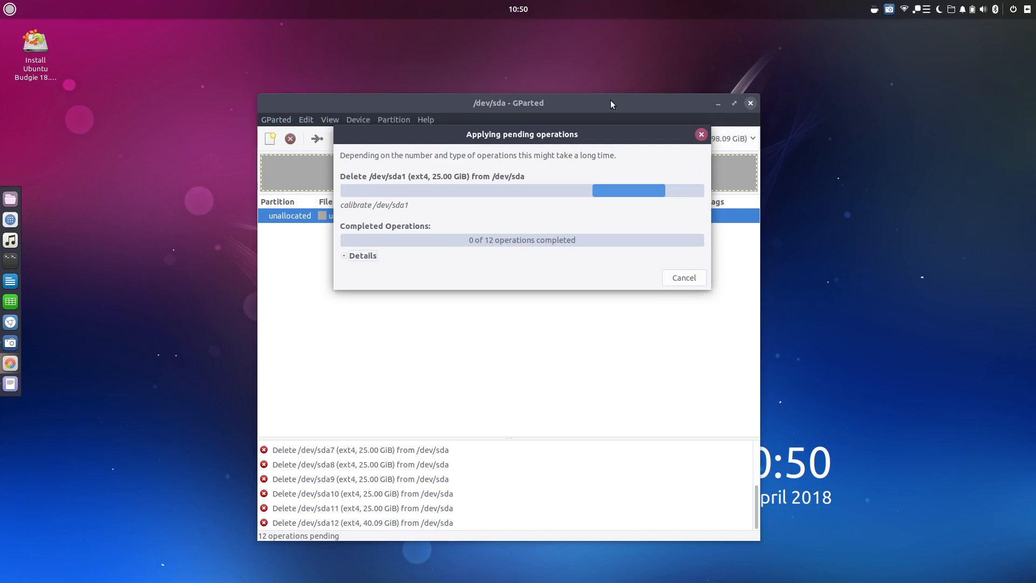
# Force quit the frozen GParted from the not-responding dialog
pyautogui.press('super')
pyautogui.write('syst')
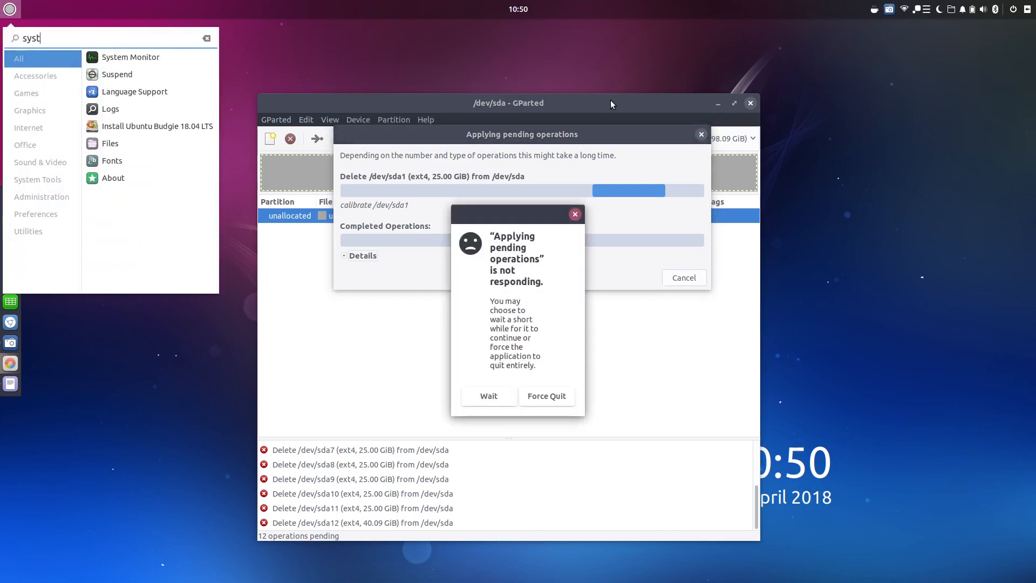
pyautogui.click(547, 399)
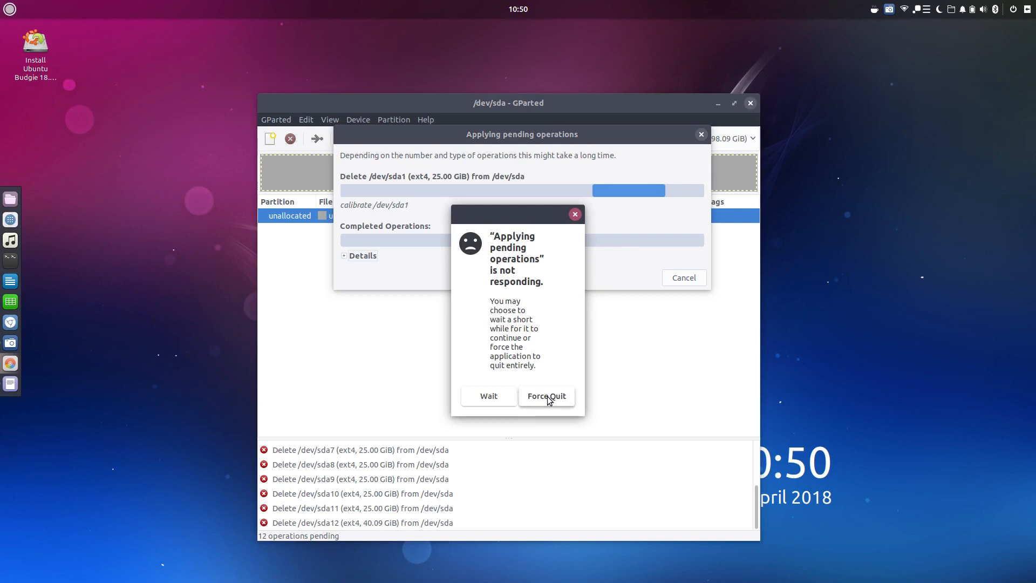
pyautogui.click(547, 397)
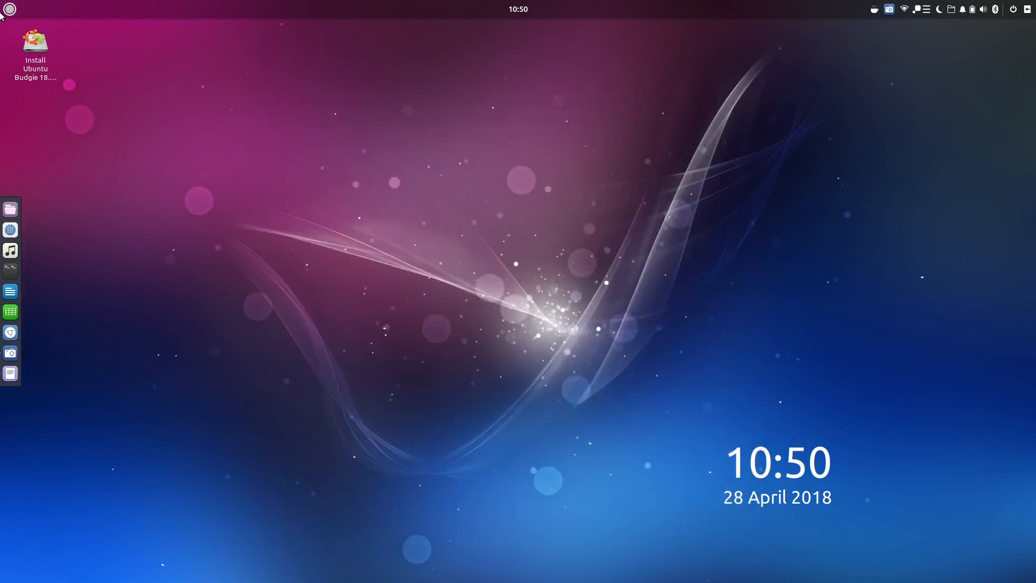
# Relaunch GParted Partition Editor by searching 'gp' in the Budgie menu
pyautogui.click(7, 11)
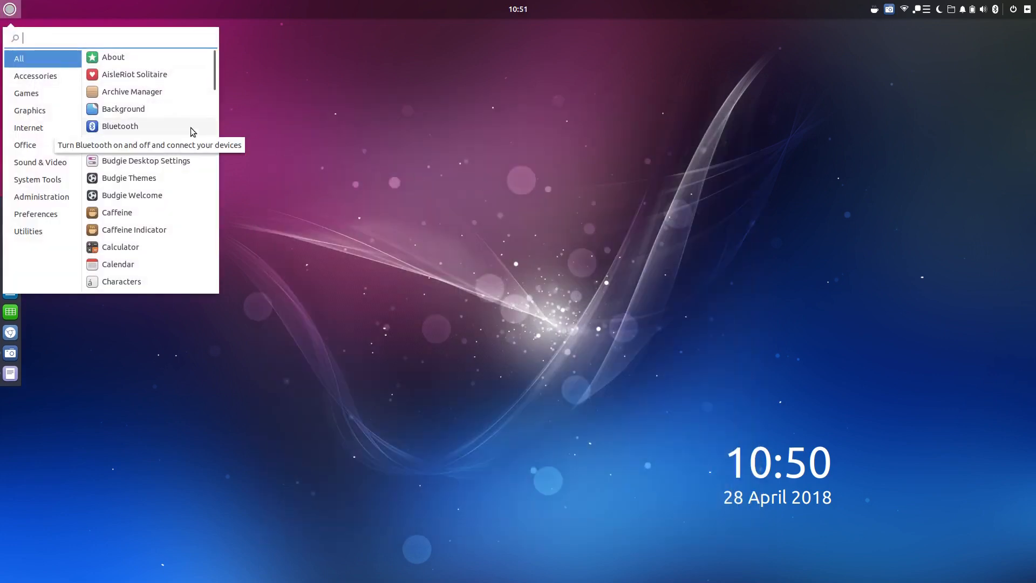
pyautogui.write('gp')
pyautogui.press('Return')
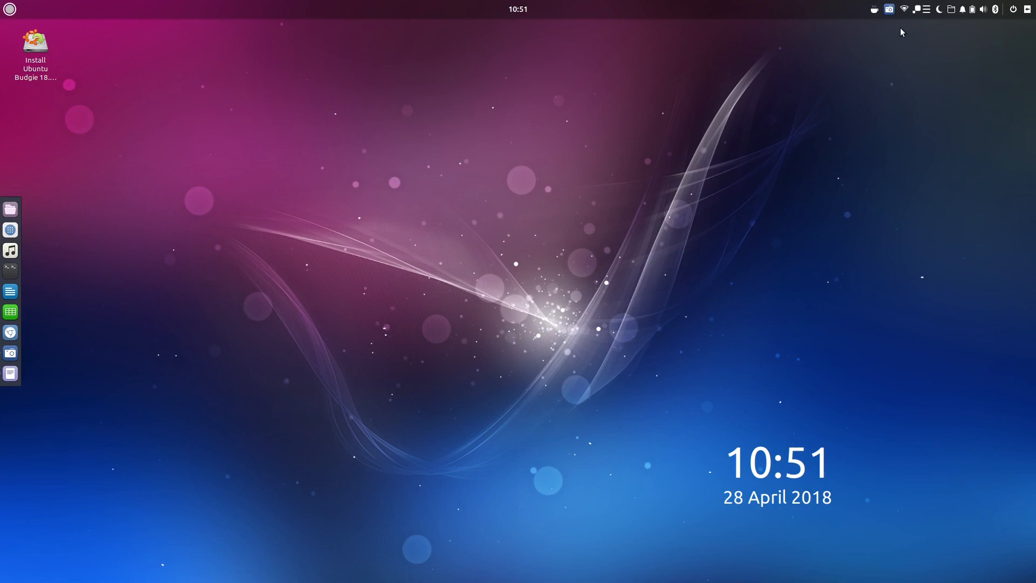
pyautogui.click(889, 9)
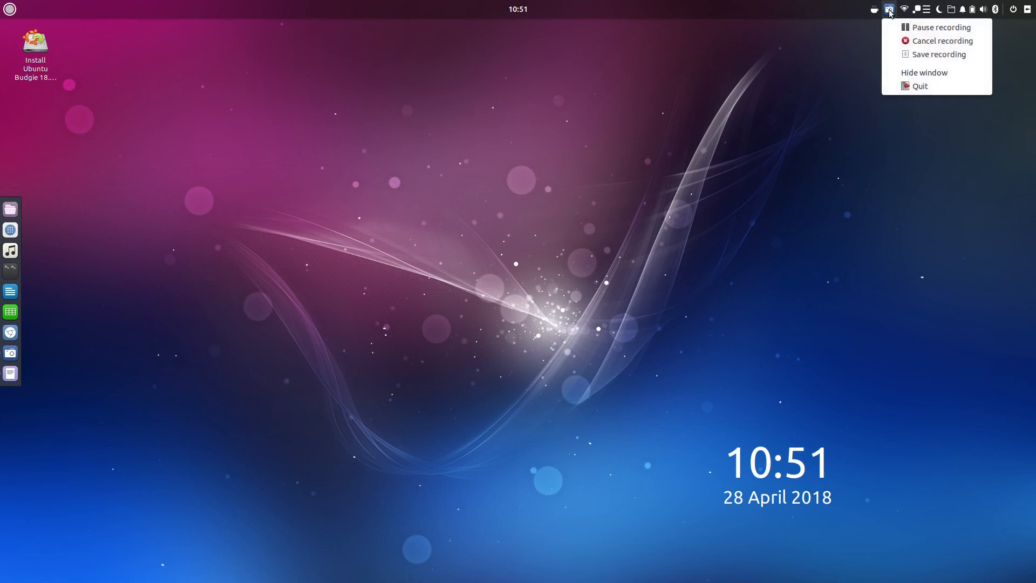
pyautogui.click(919, 28)
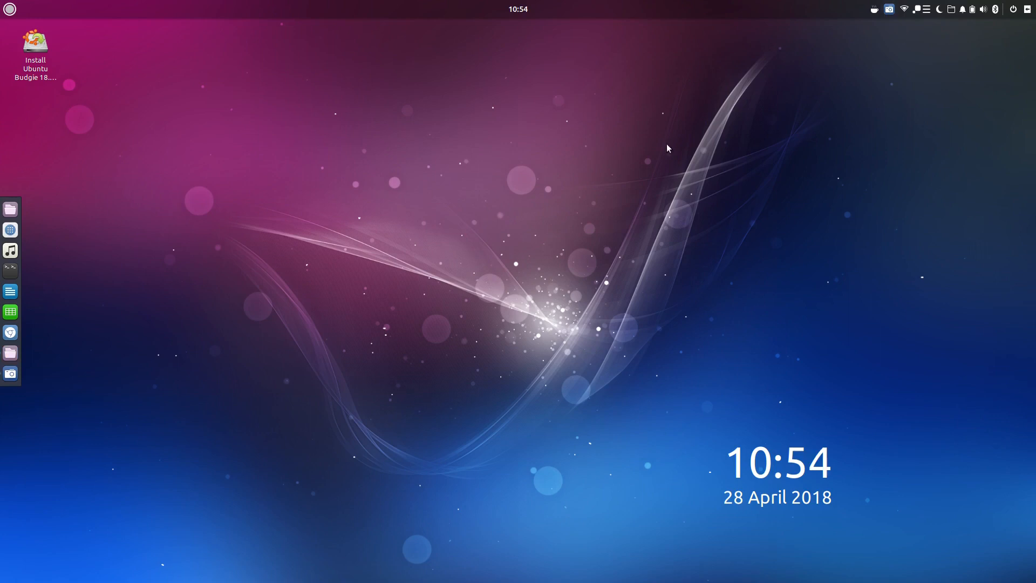
# Browse the four recordings in the Videos folder in Files, briefly checking the quick notes popup
pyautogui.click(10, 209)
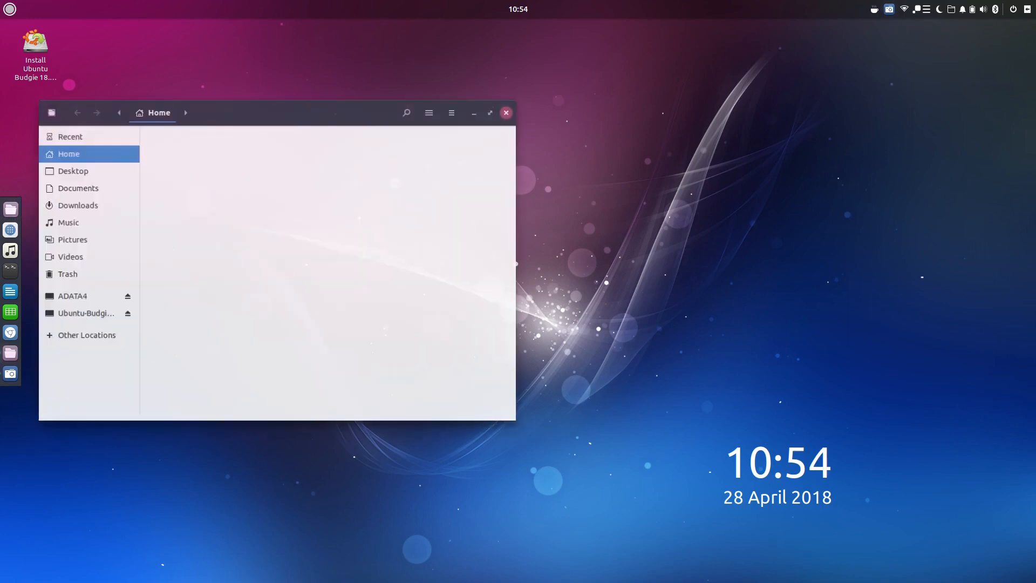
pyautogui.doubleClick(175, 169)
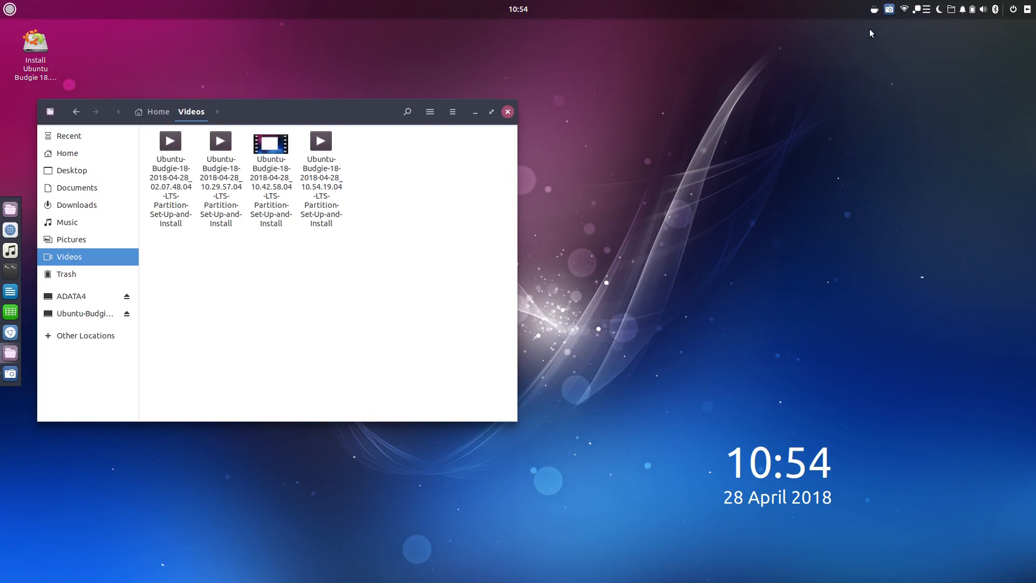
pyautogui.click(927, 11)
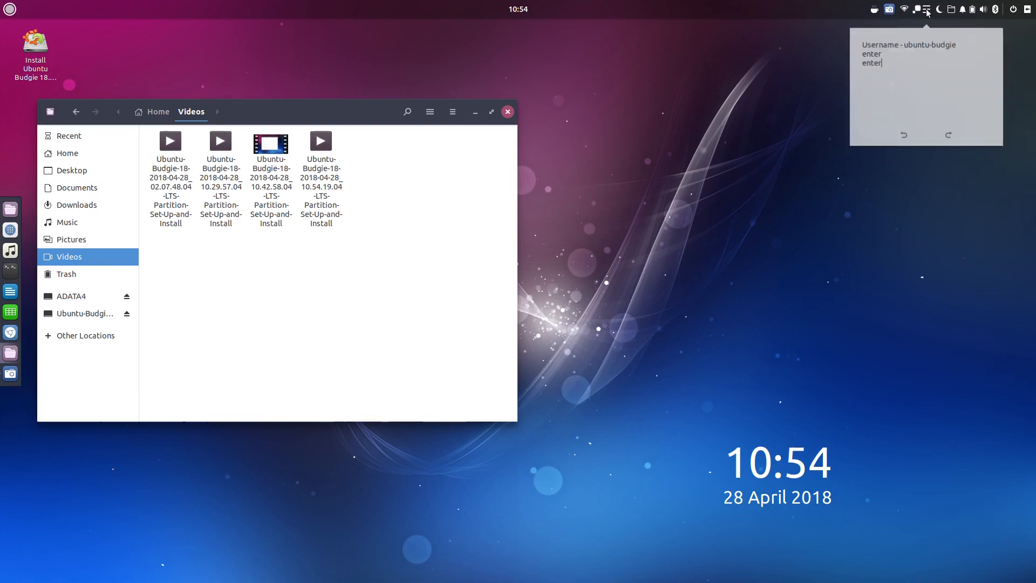
pyautogui.click(762, 66)
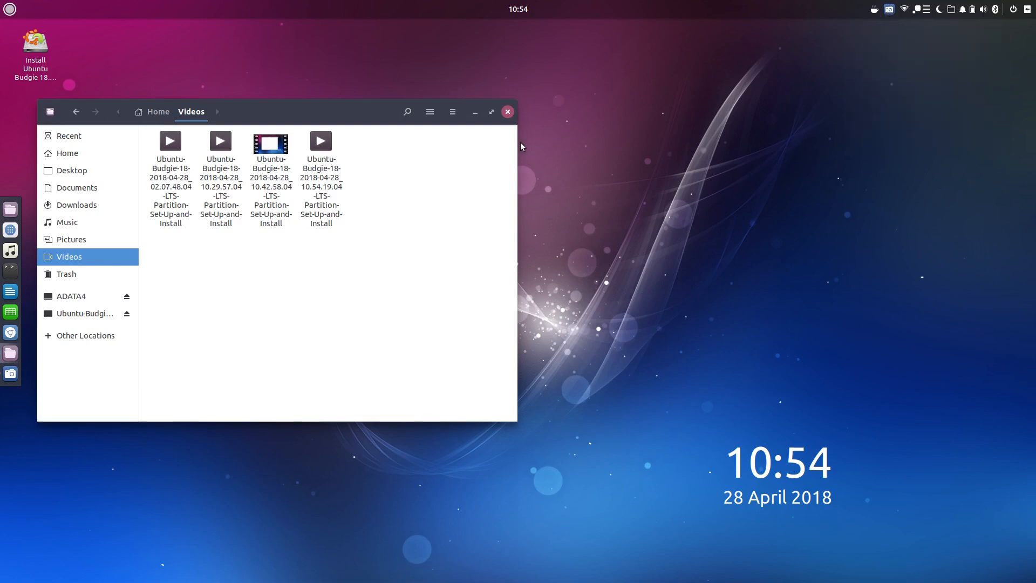
# Minimize Files, relaunch GParted via a 'gp' search, and center its window while it scans /dev/sda
pyautogui.click(475, 112)
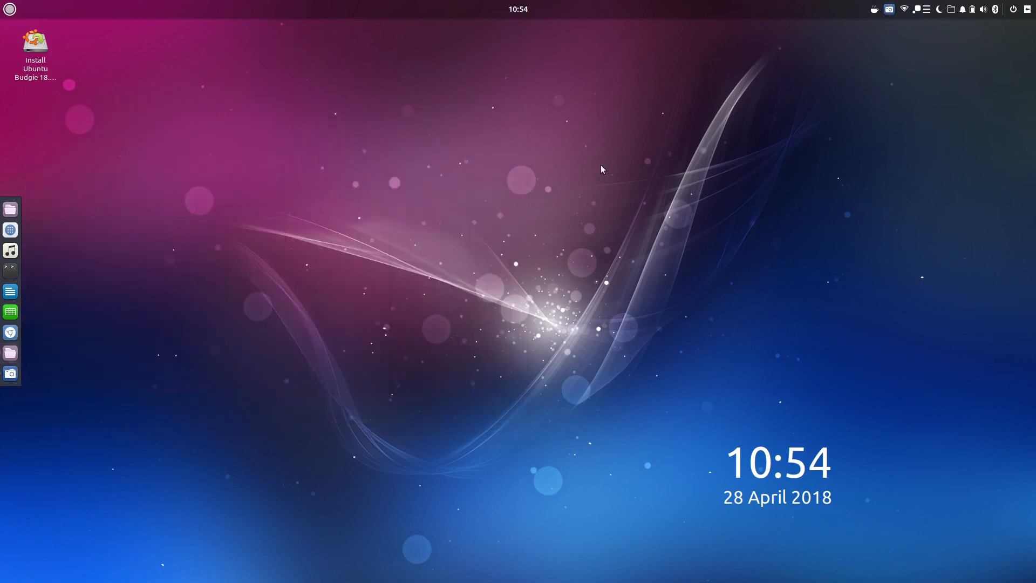
pyautogui.click(9, 10)
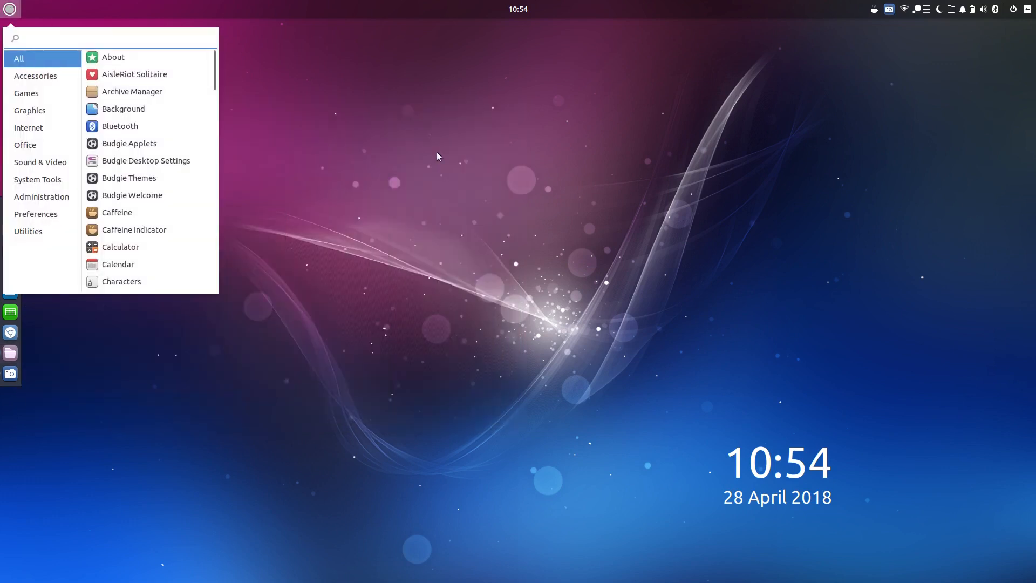
pyautogui.write('gpa')
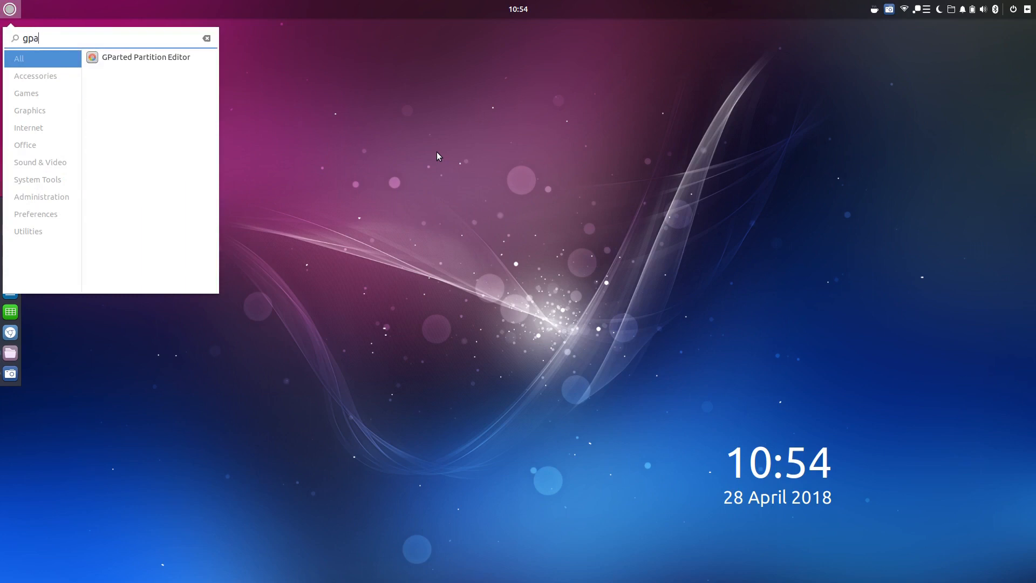
pyautogui.press('Return')
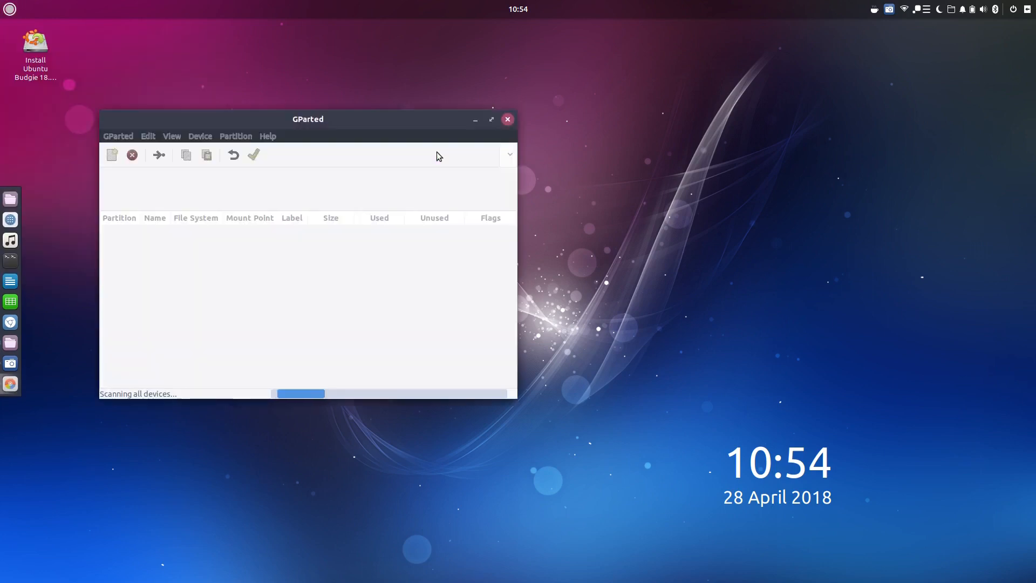
pyautogui.moveTo(342, 120); pyautogui.dragTo(524, 100)
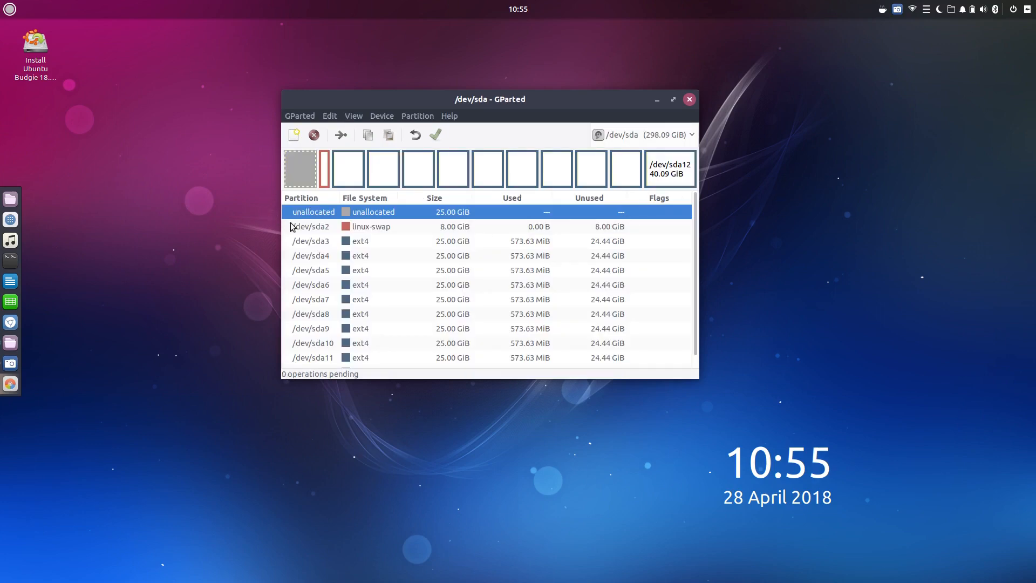
# Delete the 8 GiB swap partition /dev/sda2, apply it, and pause the screen recording
pyautogui.rightClick(314, 228)
pyautogui.click(337, 253)
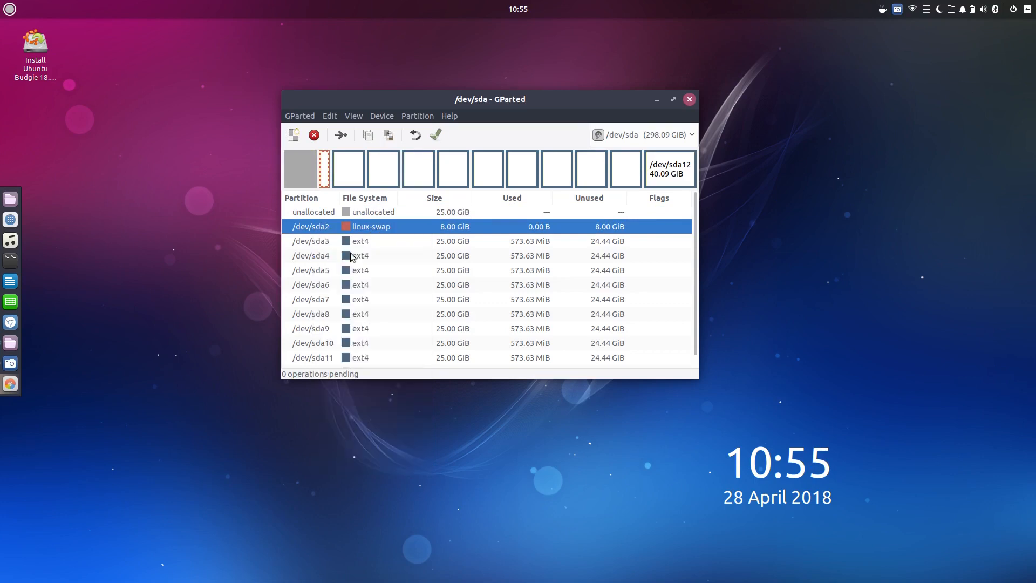
pyautogui.click(433, 133)
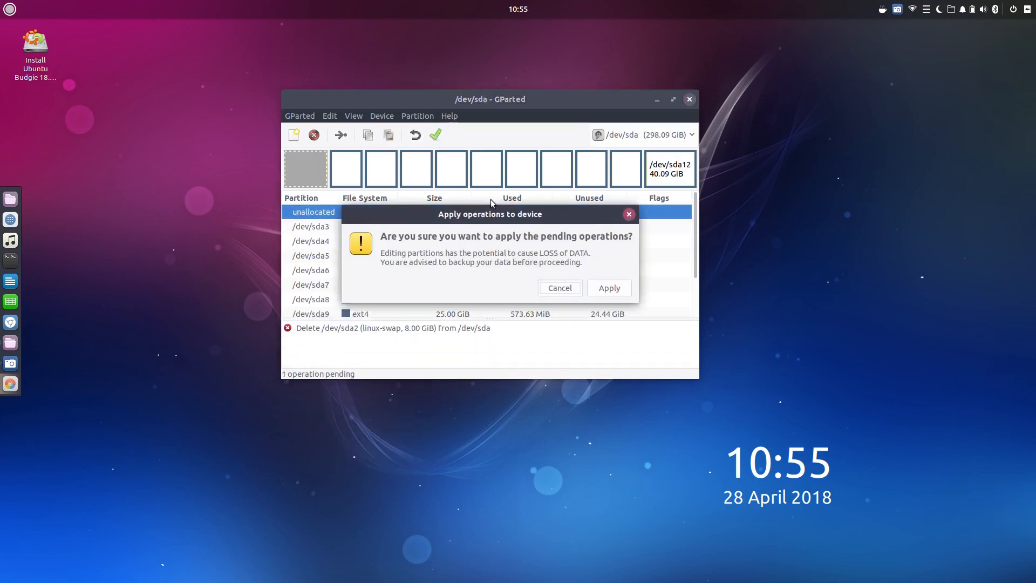
pyautogui.click(594, 291)
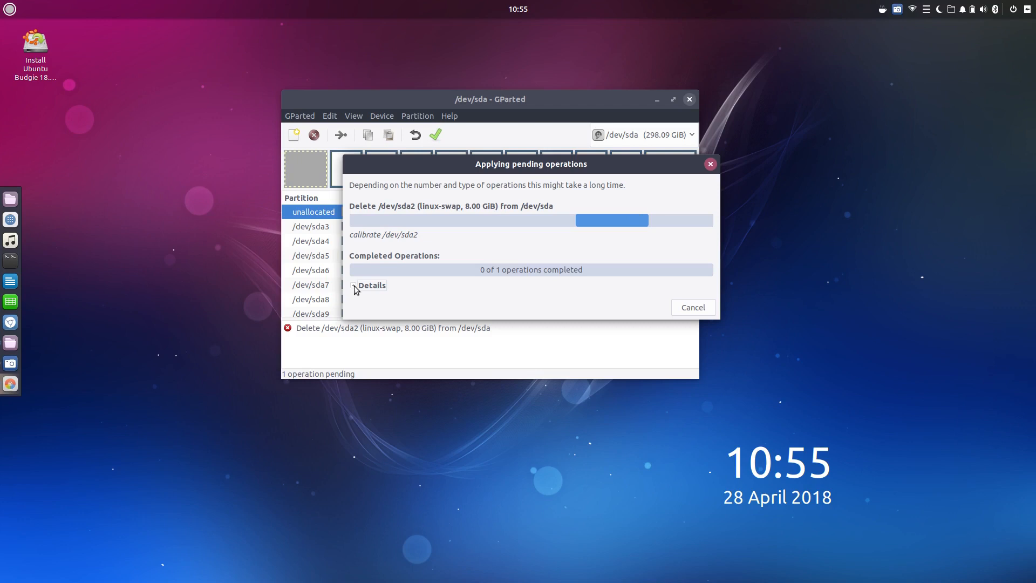
pyautogui.click(896, 10)
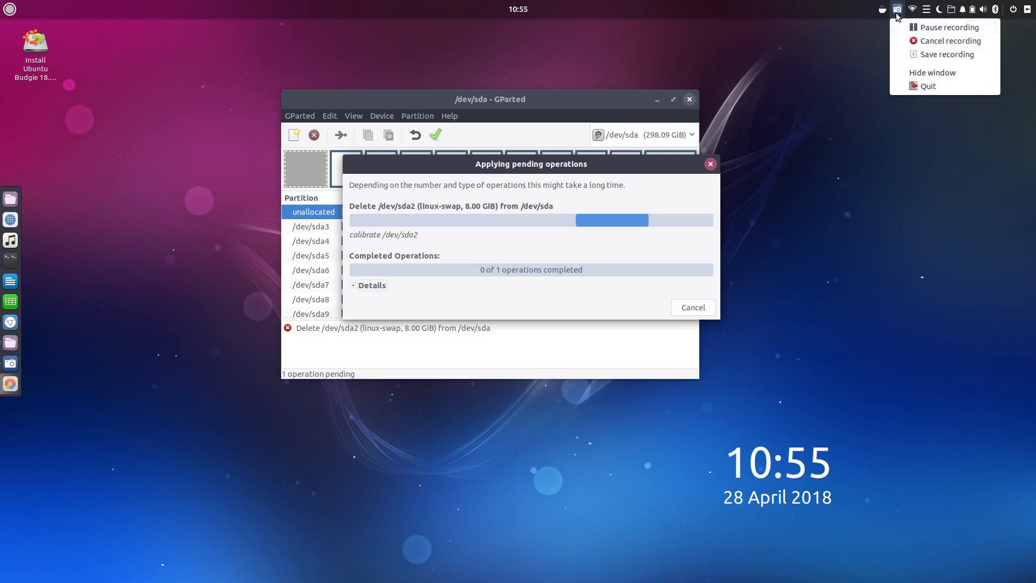
pyautogui.click(917, 27)
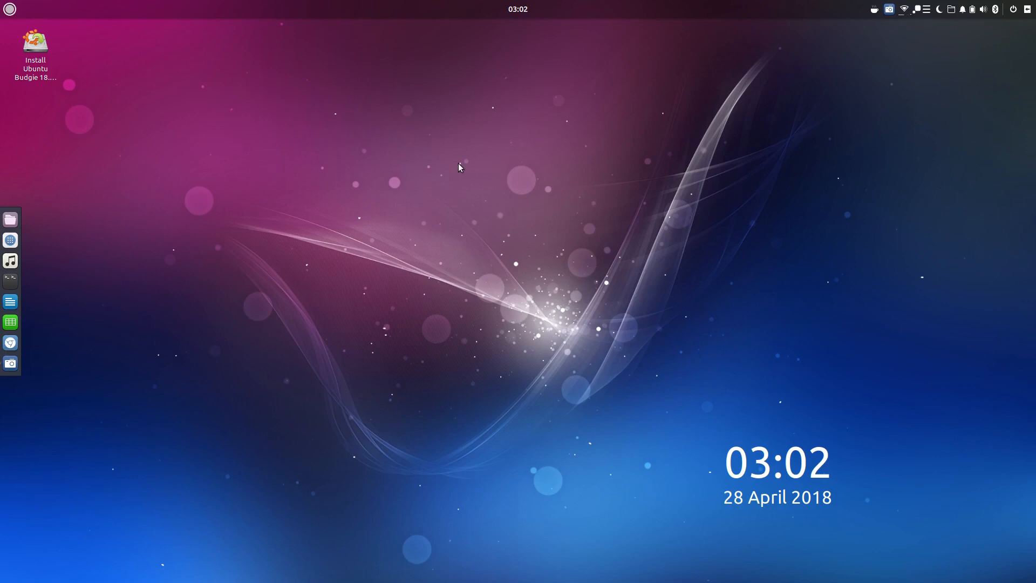
# Relaunch GParted Partition Editor from the Budgie menu using the search 'gpa'
pyautogui.click(9, 9)
pyautogui.write('gpart')
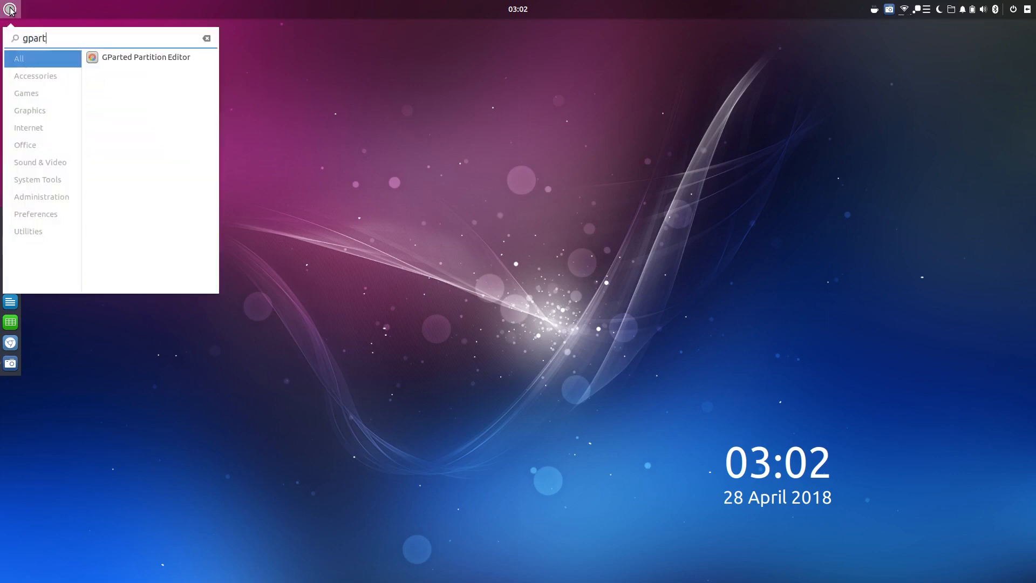
pyautogui.press('Return')
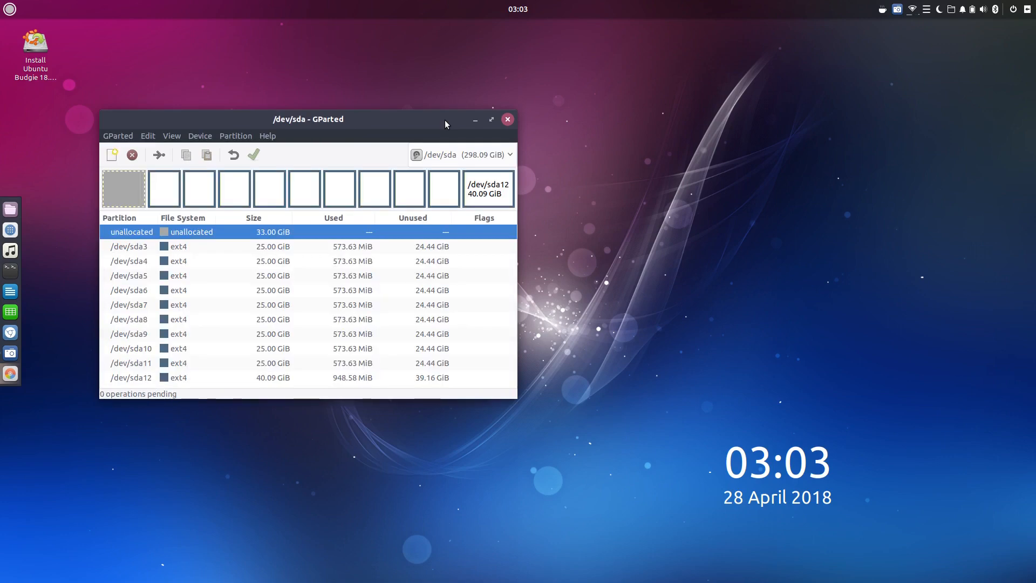
# Queue deletion of the ten ext4 partitions /dev/sda3 through /dev/sda12
pyautogui.moveTo(327, 119); pyautogui.dragTo(470, 79)
pyautogui.rightClick(327, 205)
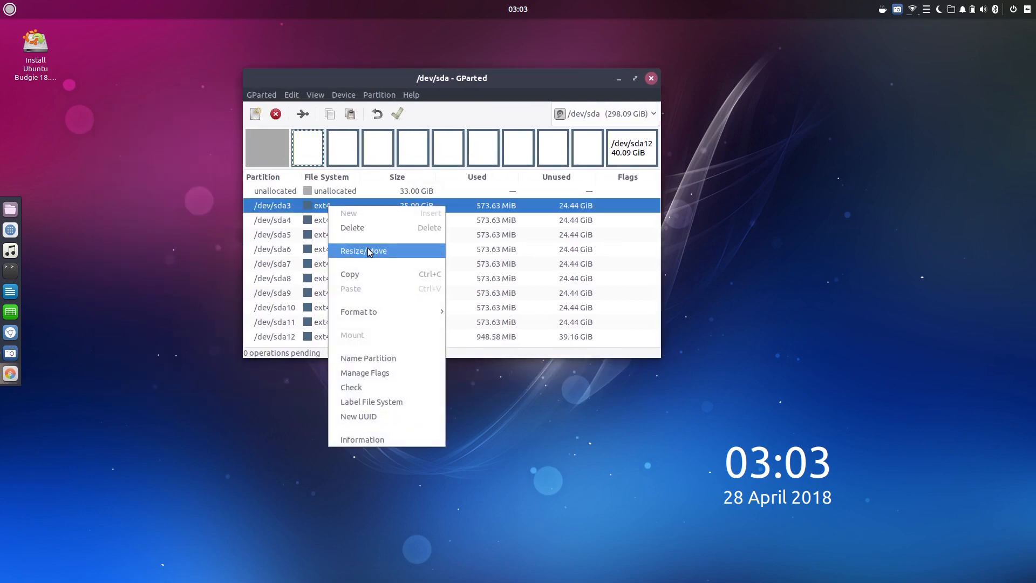
pyautogui.click(359, 229)
pyautogui.rightClick(321, 206)
pyautogui.click(344, 229)
pyautogui.rightClick(319, 208)
pyautogui.click(335, 228)
pyautogui.rightClick(320, 208)
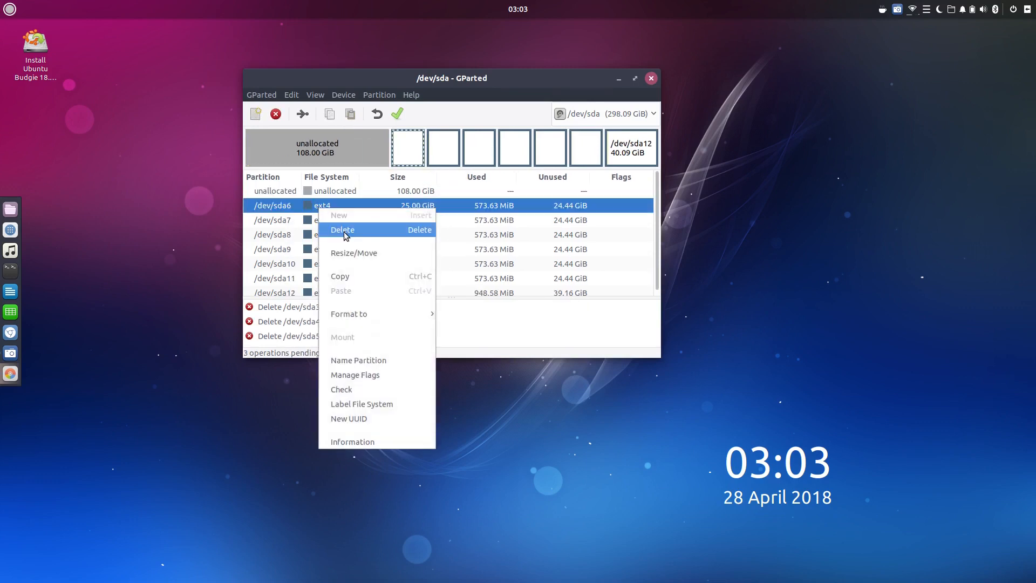
pyautogui.click(343, 230)
pyautogui.rightClick(319, 207)
pyautogui.click(339, 230)
pyautogui.rightClick(317, 207)
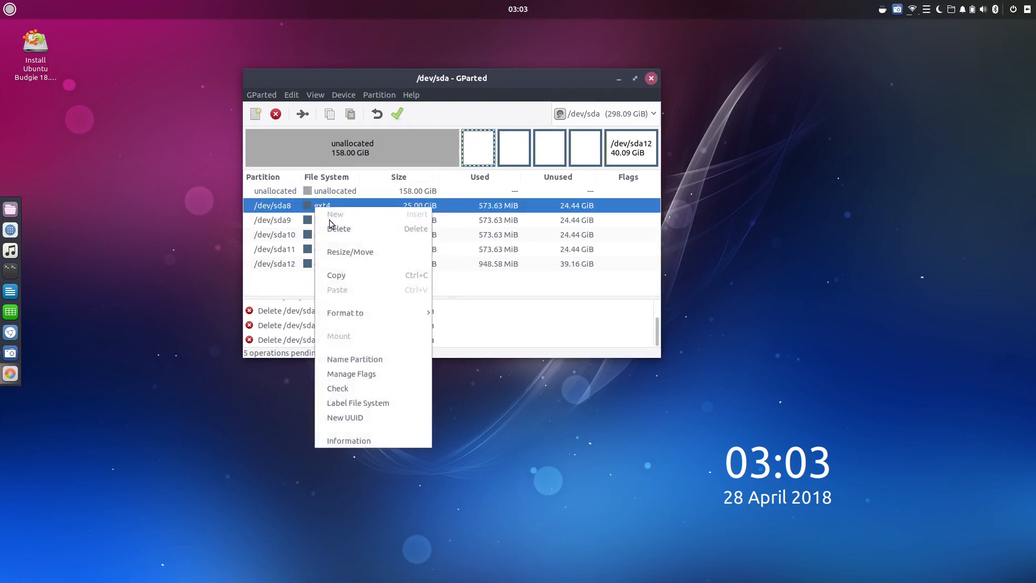
pyautogui.click(333, 228)
pyautogui.rightClick(322, 208)
pyautogui.click(339, 229)
pyautogui.rightClick(327, 208)
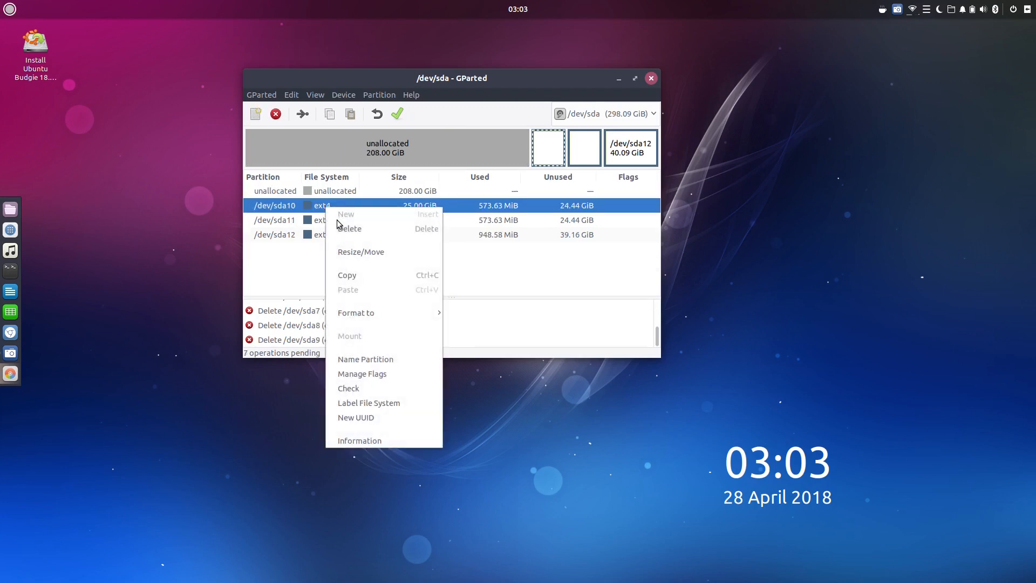
pyautogui.click(339, 228)
pyautogui.rightClick(326, 208)
pyautogui.click(339, 229)
pyautogui.rightClick(329, 208)
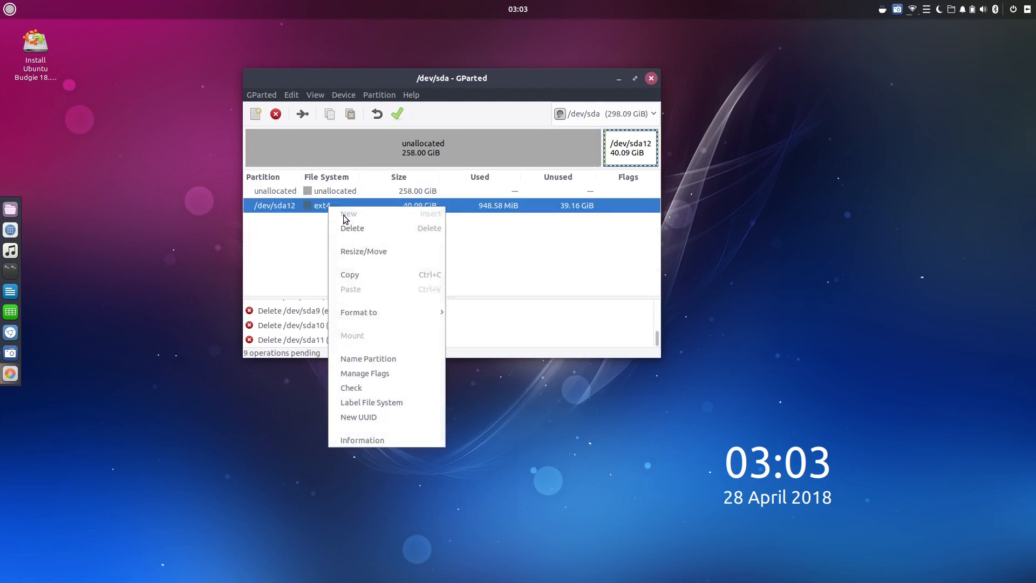
pyautogui.click(348, 228)
# Apply and confirm the ten deletions, then close the completed-operations report
pyautogui.click(398, 114)
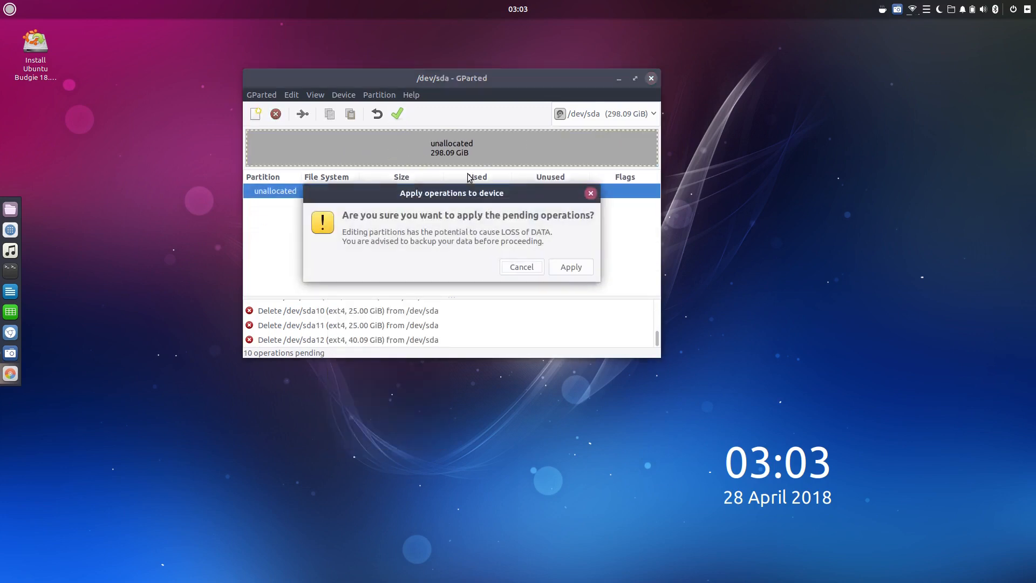
pyautogui.click(570, 267)
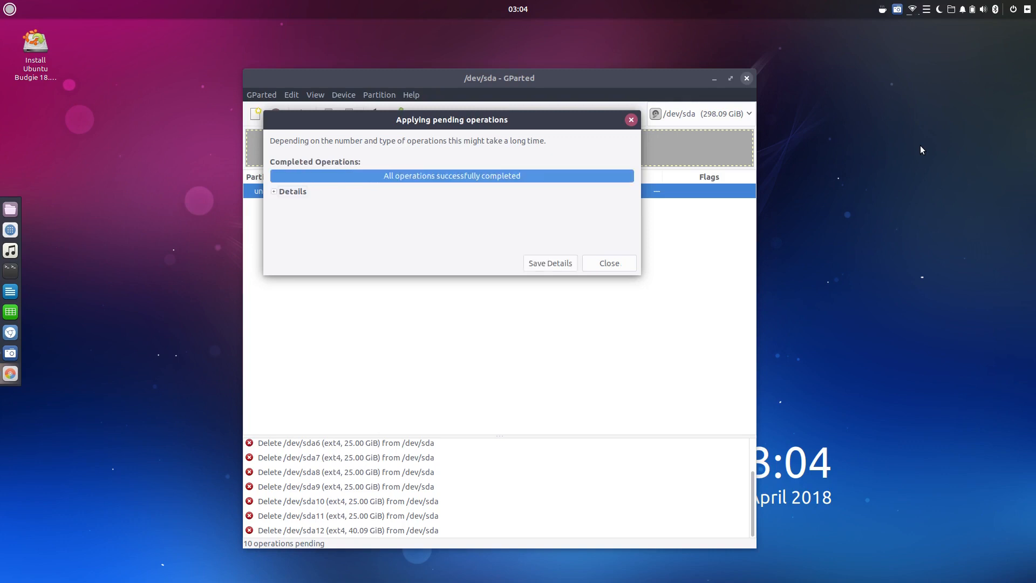
pyautogui.click(606, 264)
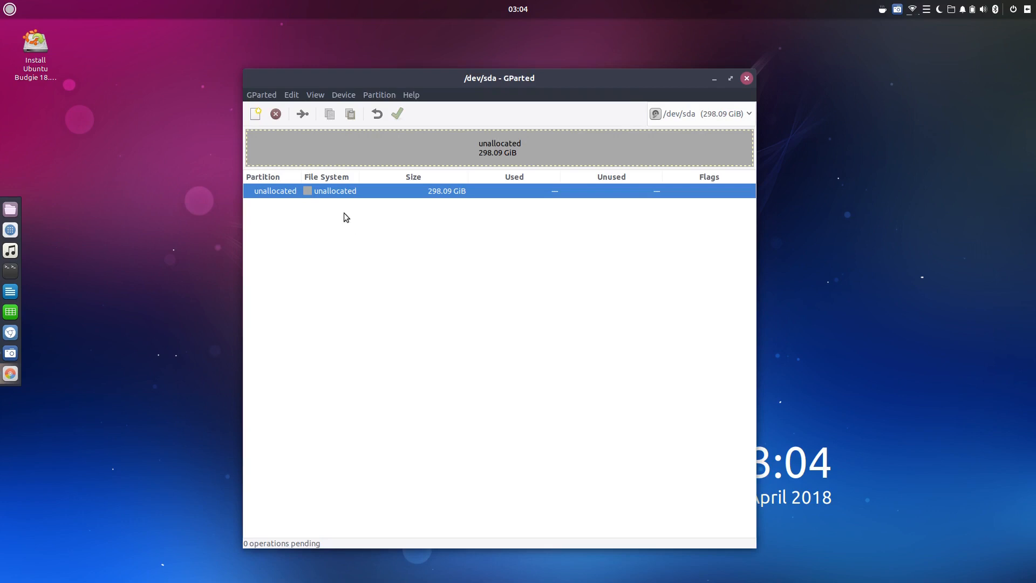
pyautogui.rightClick(397, 195)
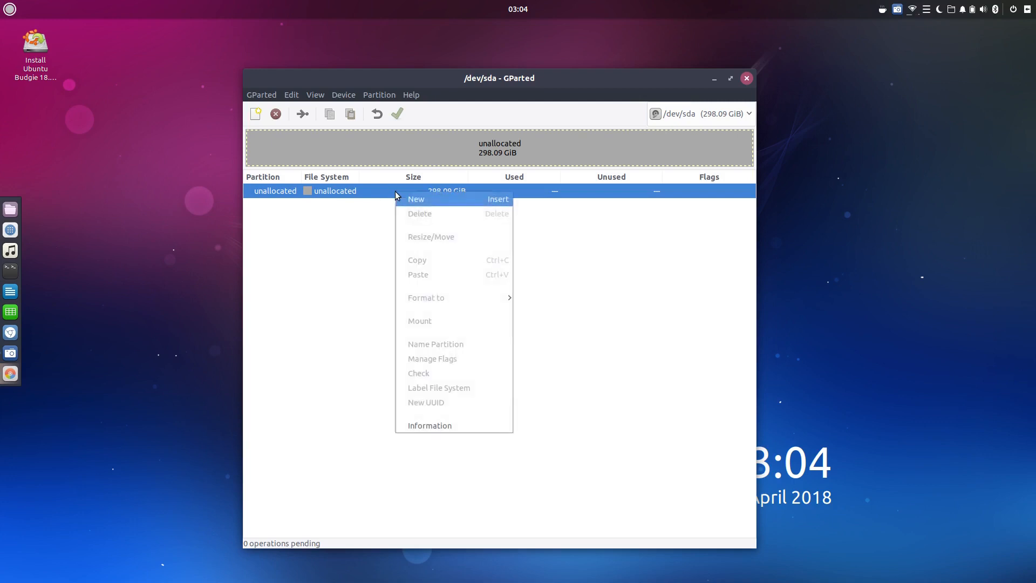
pyautogui.click(429, 204)
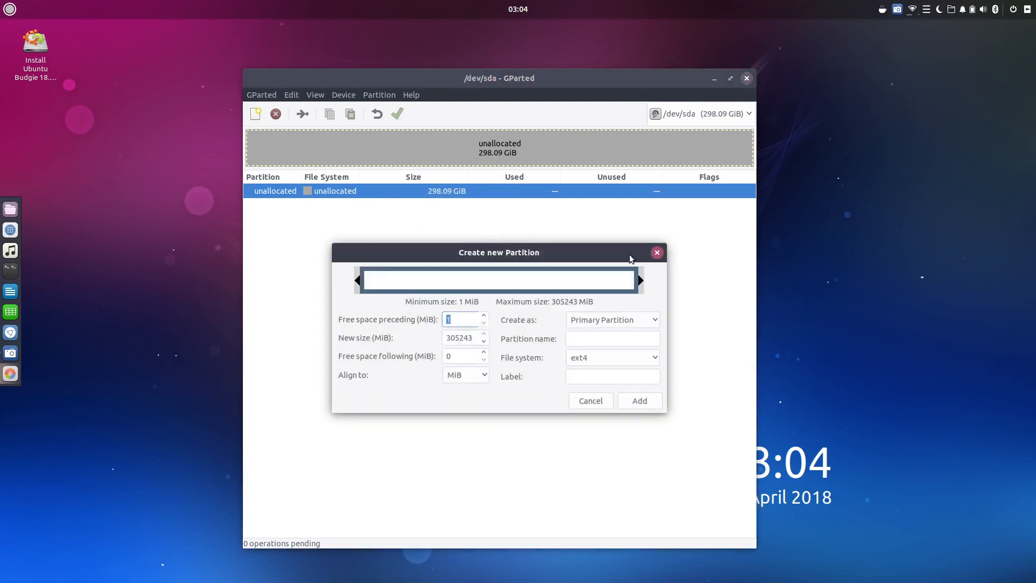
pyautogui.doubleClick(466, 339)
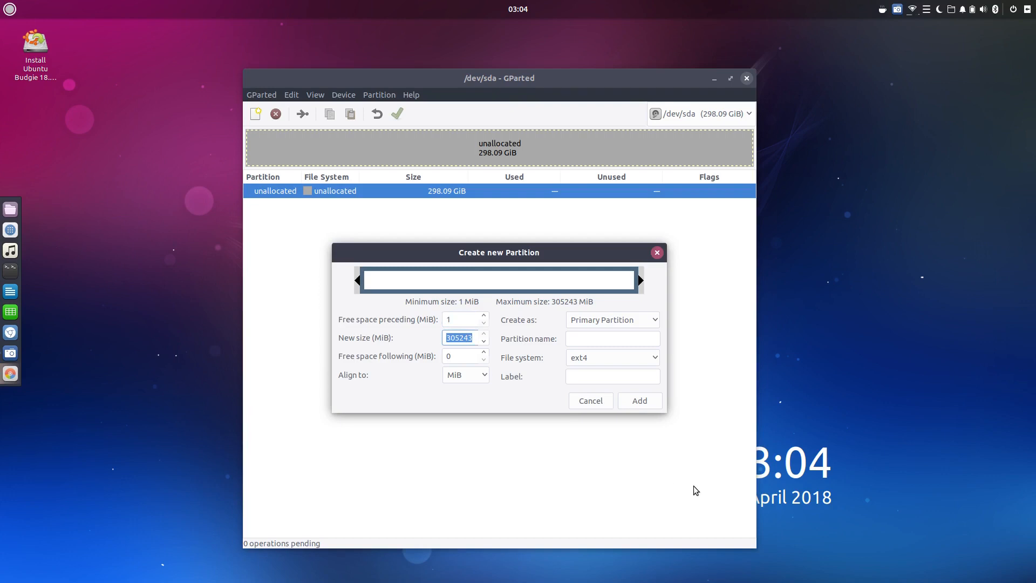
pyautogui.press('Right')
pyautogui.doubleClick(463, 339)
pyautogui.write('512')
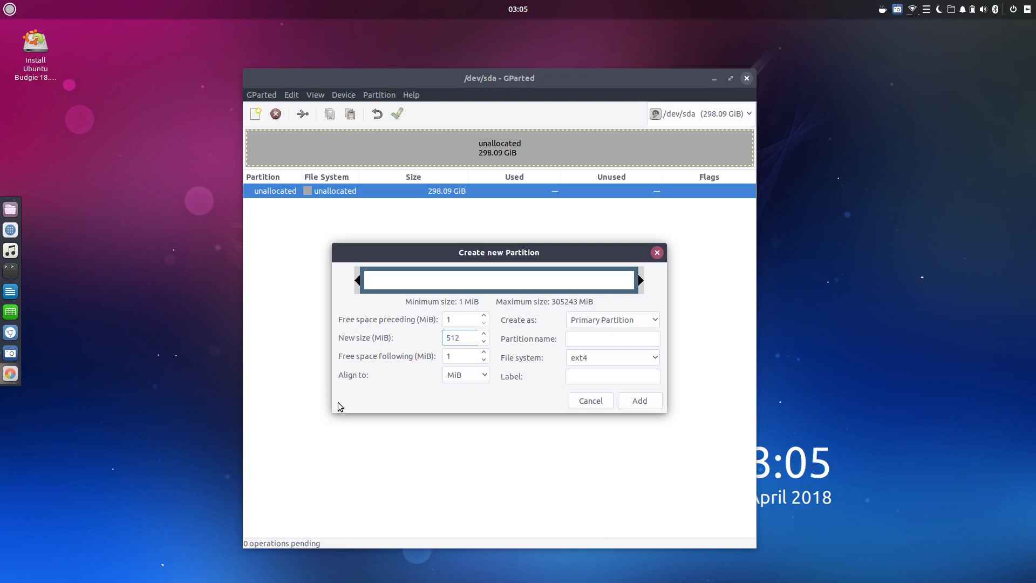
pyautogui.click(468, 355)
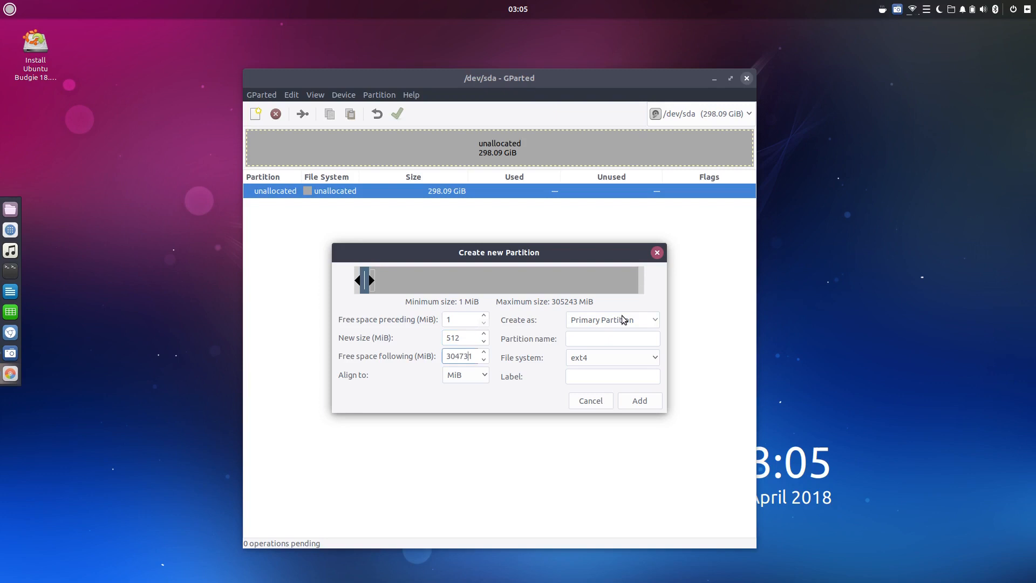
pyautogui.click(651, 358)
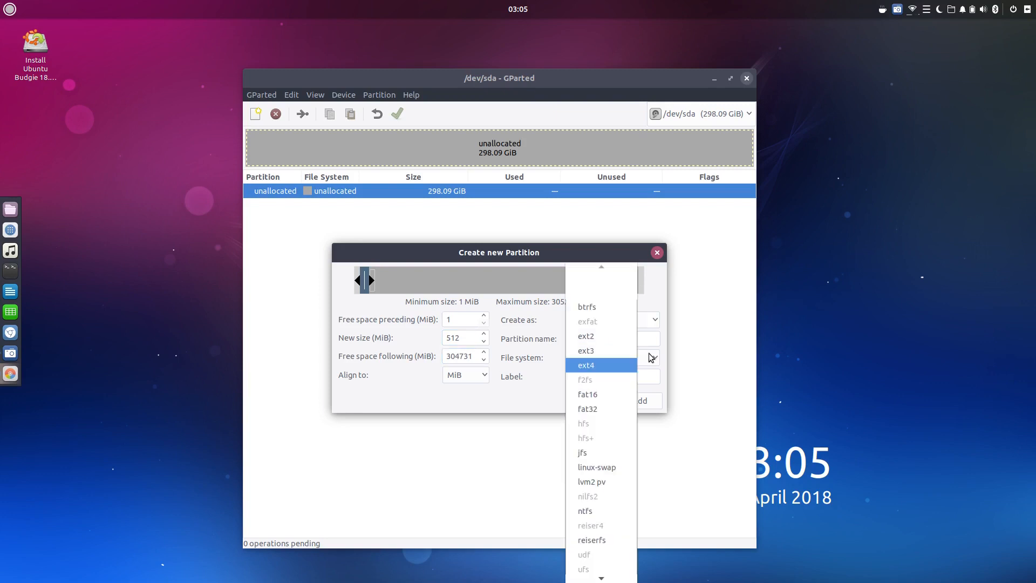
pyautogui.click(684, 388)
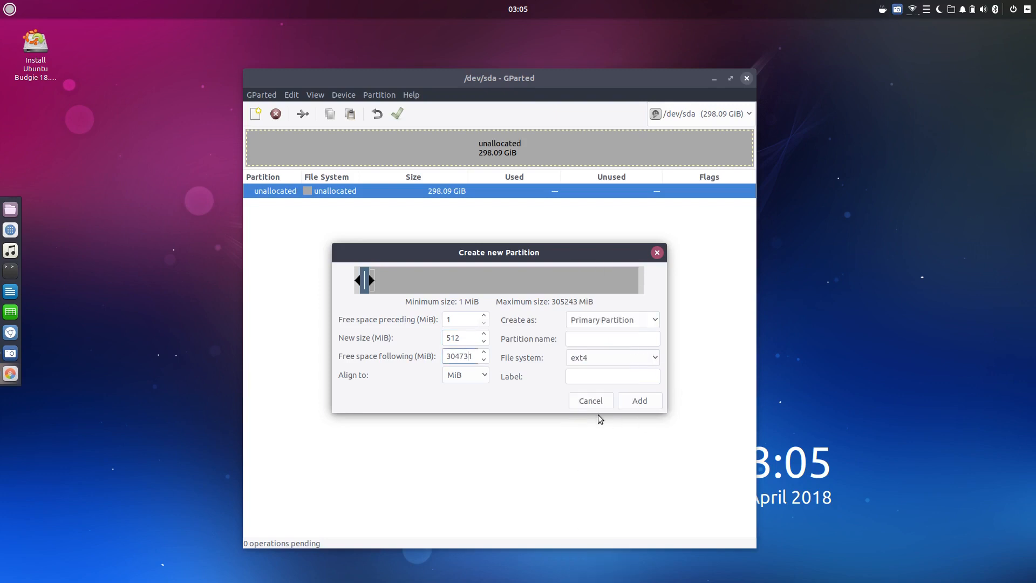
pyautogui.click(591, 401)
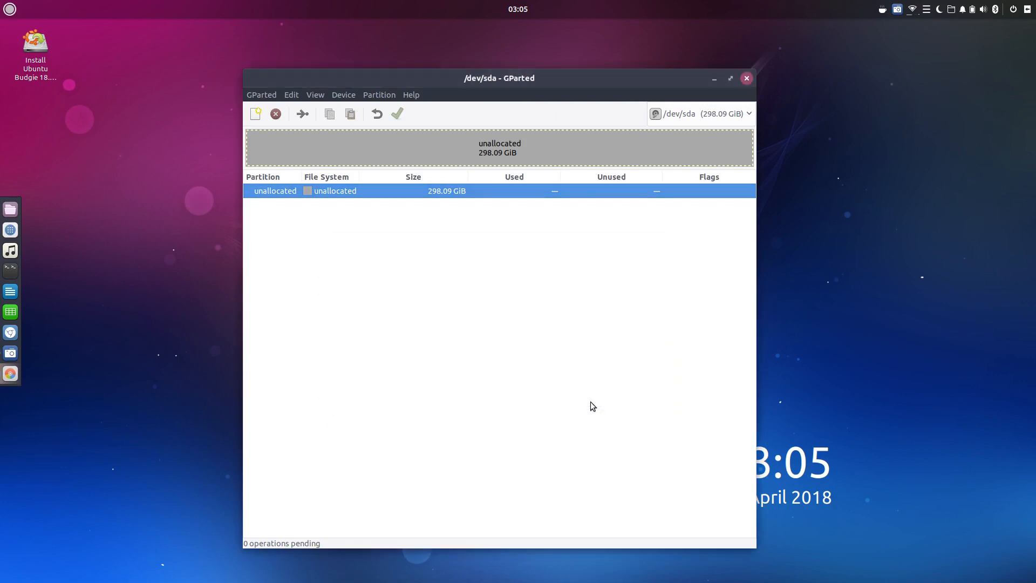
pyautogui.rightClick(332, 191)
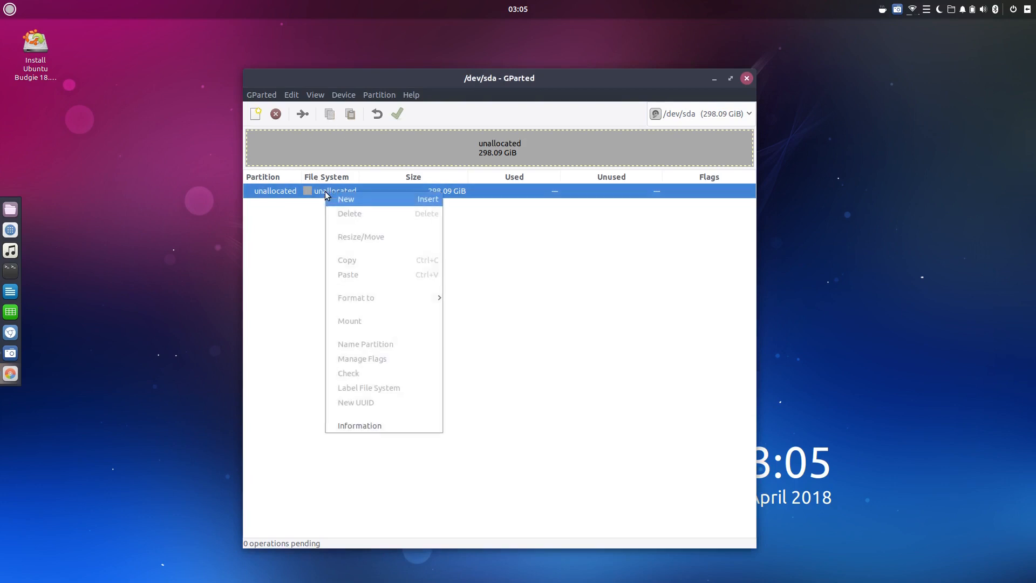
pyautogui.click(349, 200)
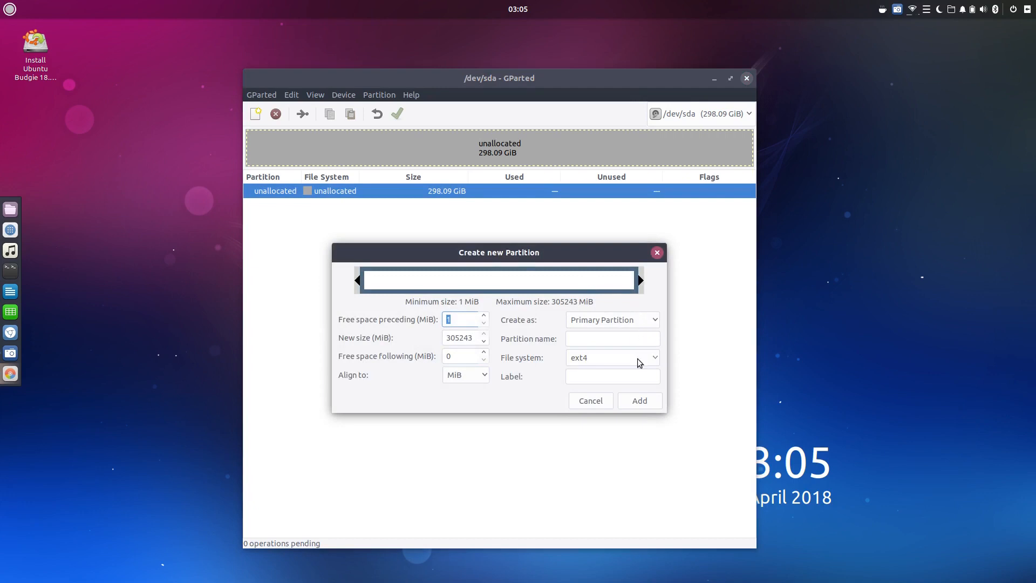
pyautogui.click(599, 401)
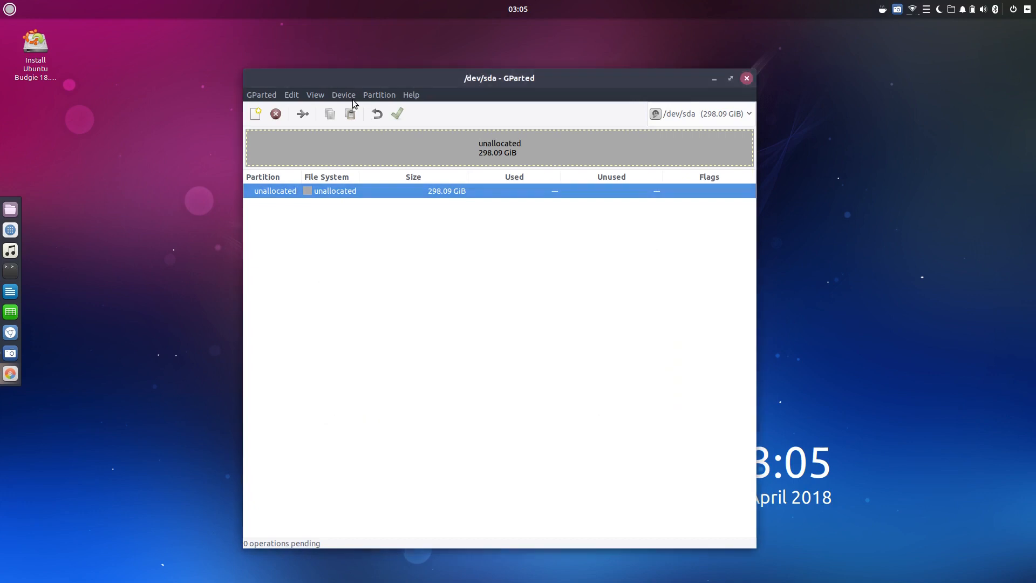
# Create a new gpt partition table on /dev/sda
pyautogui.click(376, 96)
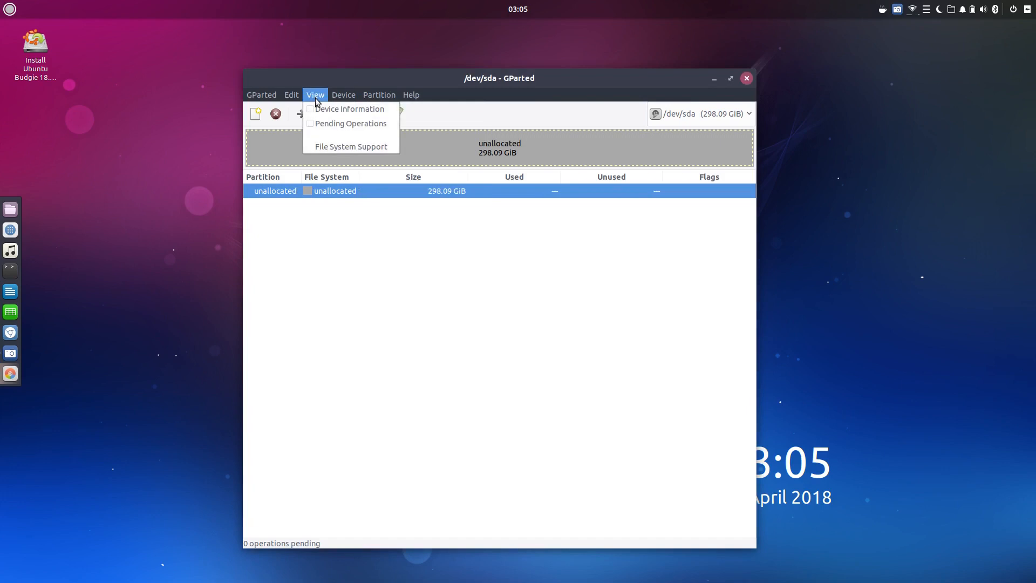
pyautogui.moveTo(333, 102)
pyautogui.click(377, 109)
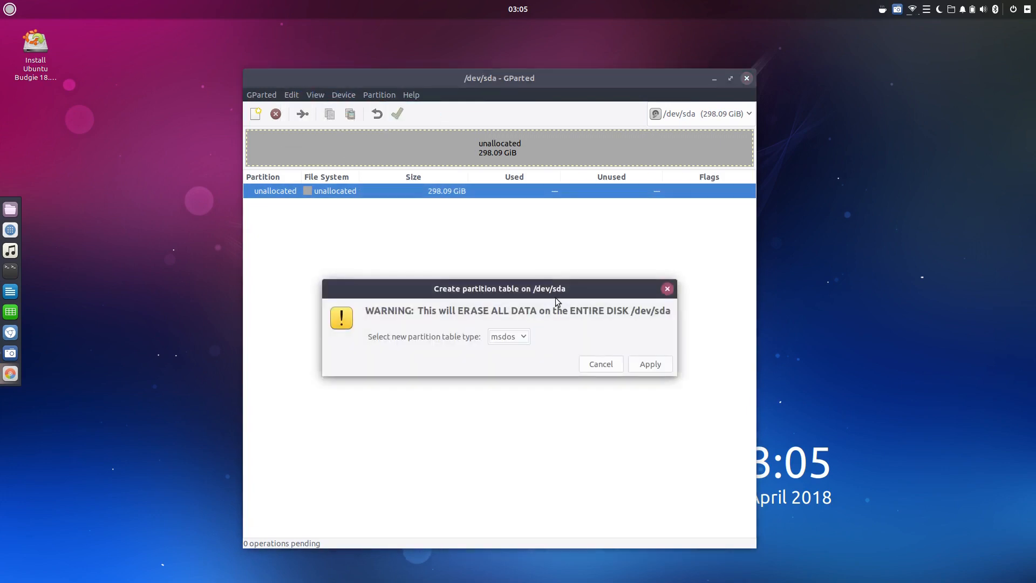
pyautogui.click(515, 335)
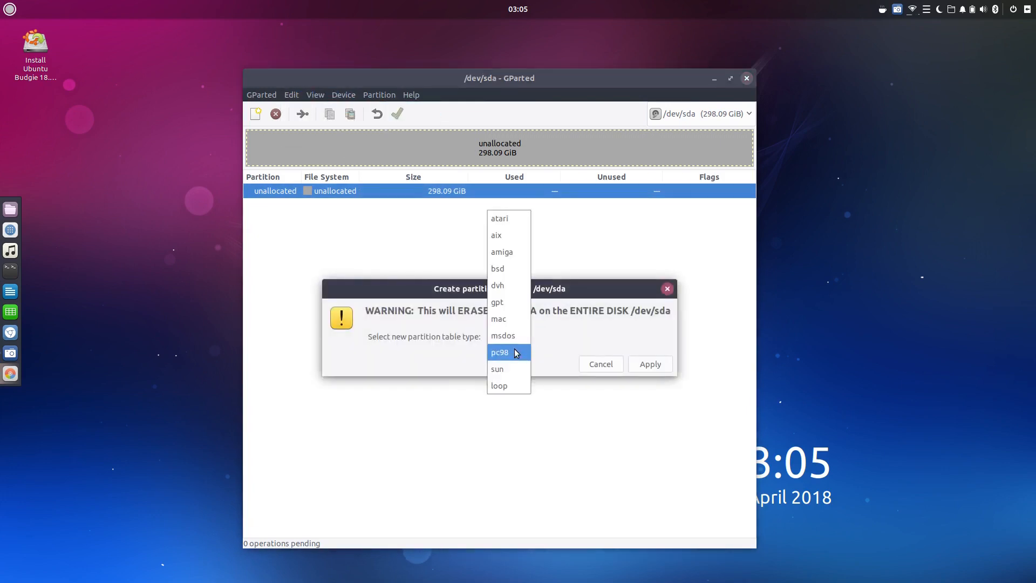
pyautogui.click(500, 316)
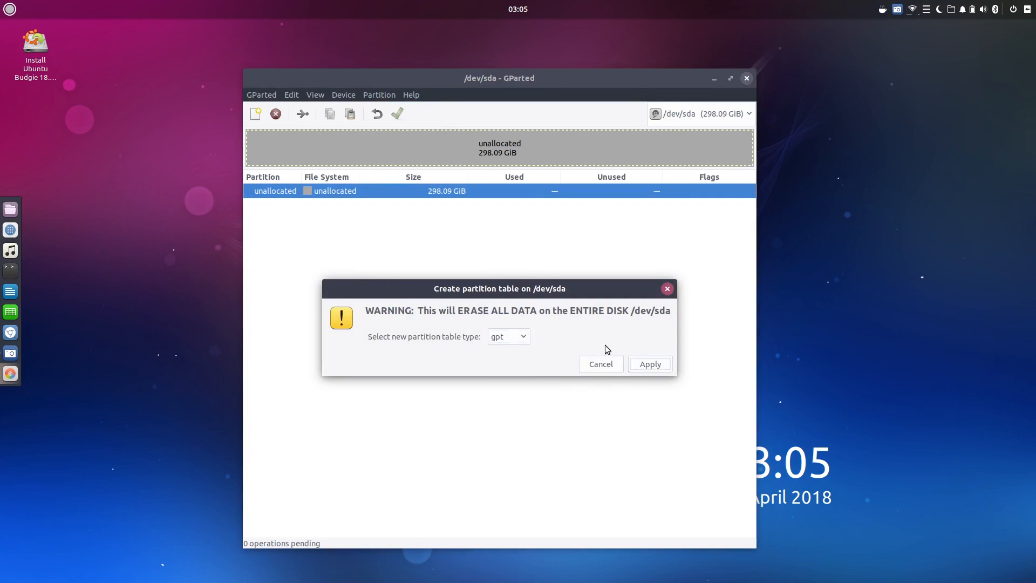
pyautogui.click(649, 361)
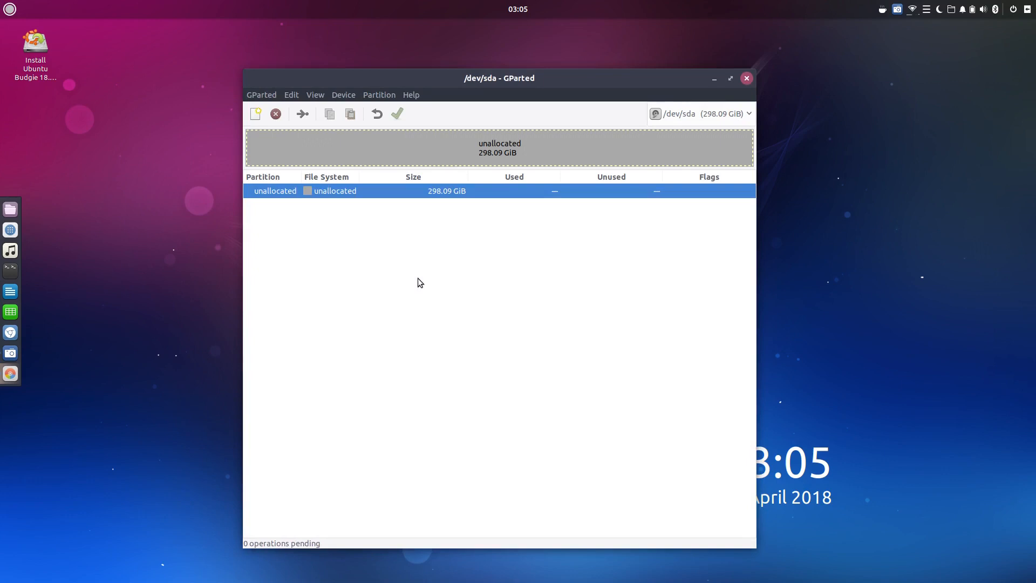
# Inspect the unallocated-space actions and partition table dialog, cancelling both unchanged
pyautogui.rightClick(371, 192)
pyautogui.click(330, 256)
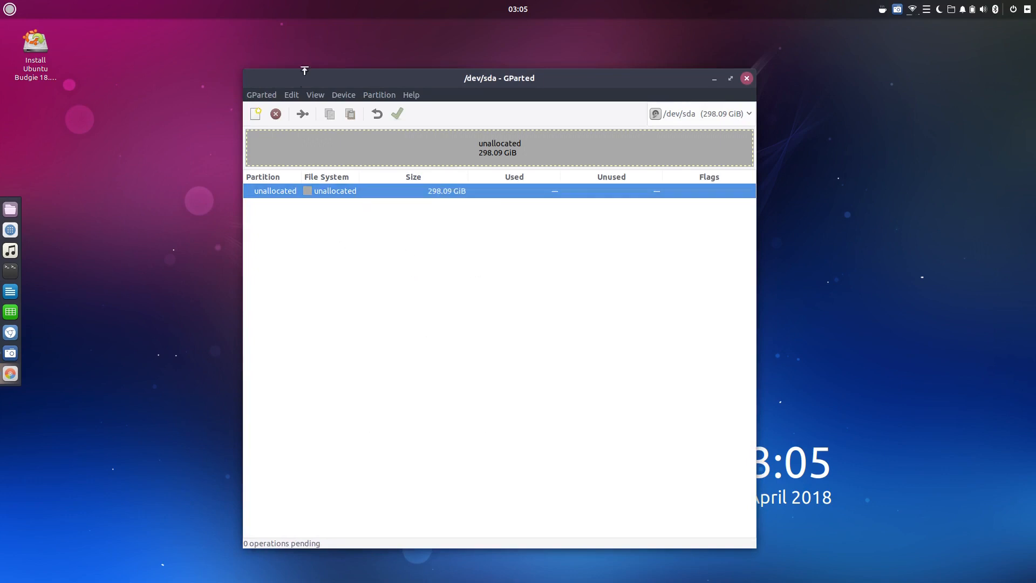
pyautogui.click(343, 95)
pyautogui.click(345, 109)
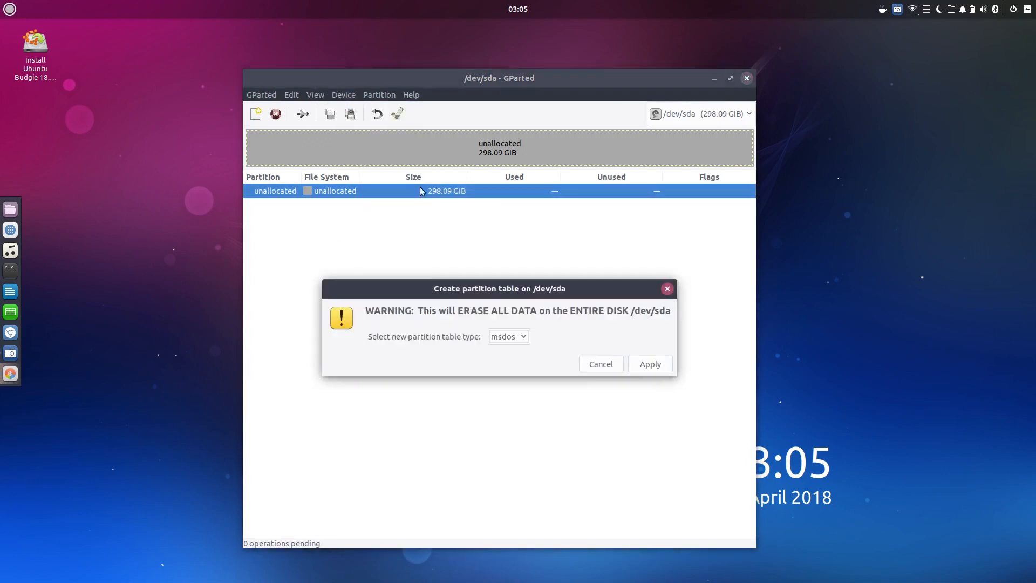
pyautogui.click(610, 363)
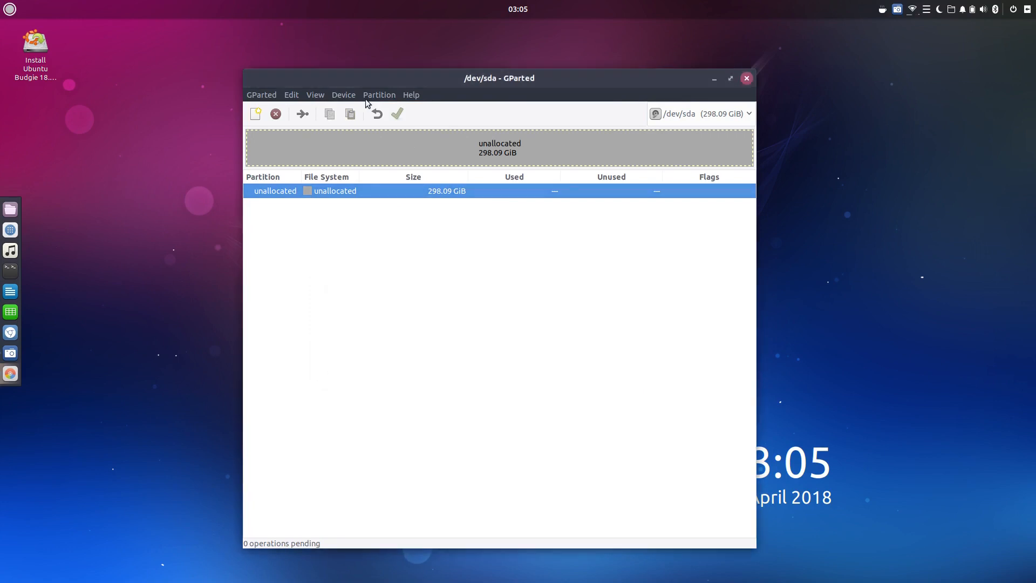
# Show and then hide the device information panel to confirm the gpt table
pyautogui.click(315, 95)
pyautogui.click(332, 109)
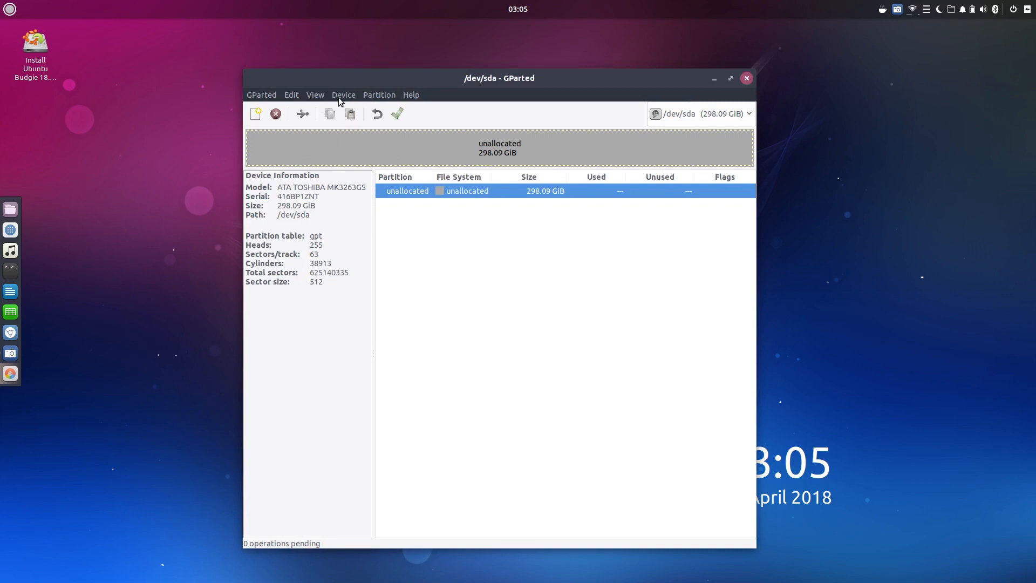
pyautogui.click(315, 95)
pyautogui.click(326, 109)
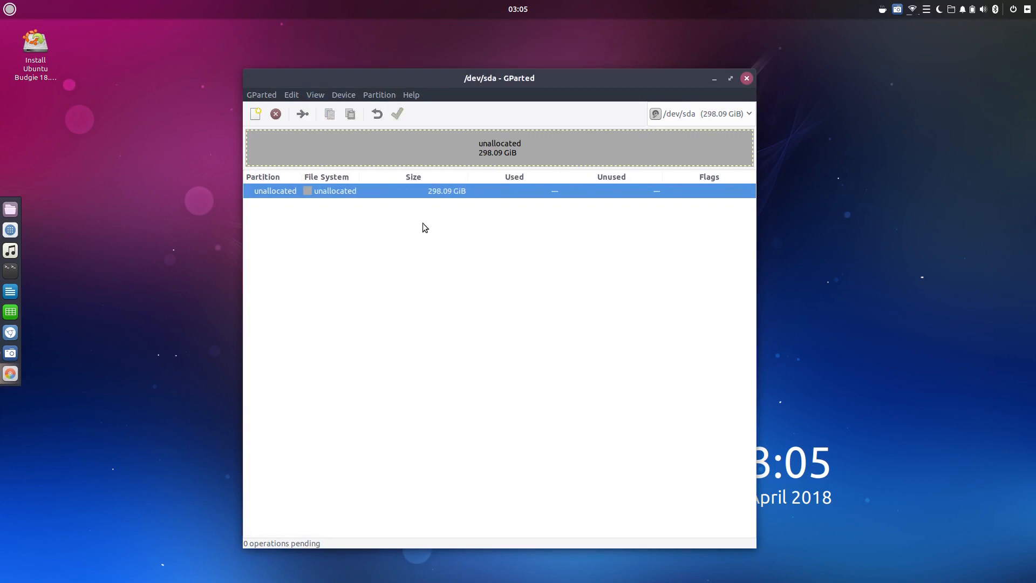
# Queue a 512 MiB primary fat32 partition at the start of the unallocated space
pyautogui.rightClick(392, 193)
pyautogui.click(409, 197)
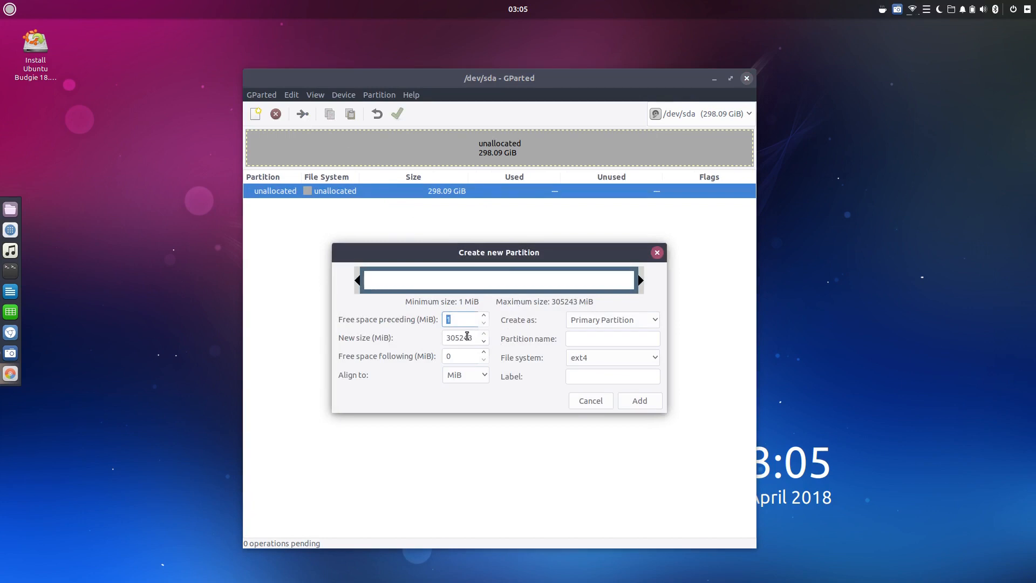
pyautogui.press('Tab')
pyautogui.write('512')
pyautogui.click(470, 355)
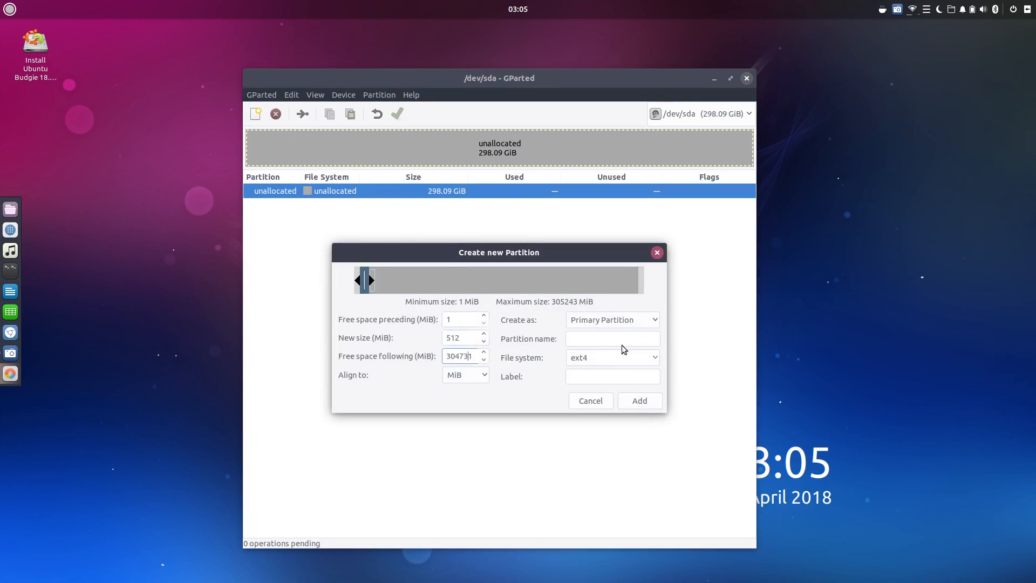
pyautogui.click(633, 320)
pyautogui.click(633, 320)
pyautogui.click(610, 359)
pyautogui.click(599, 405)
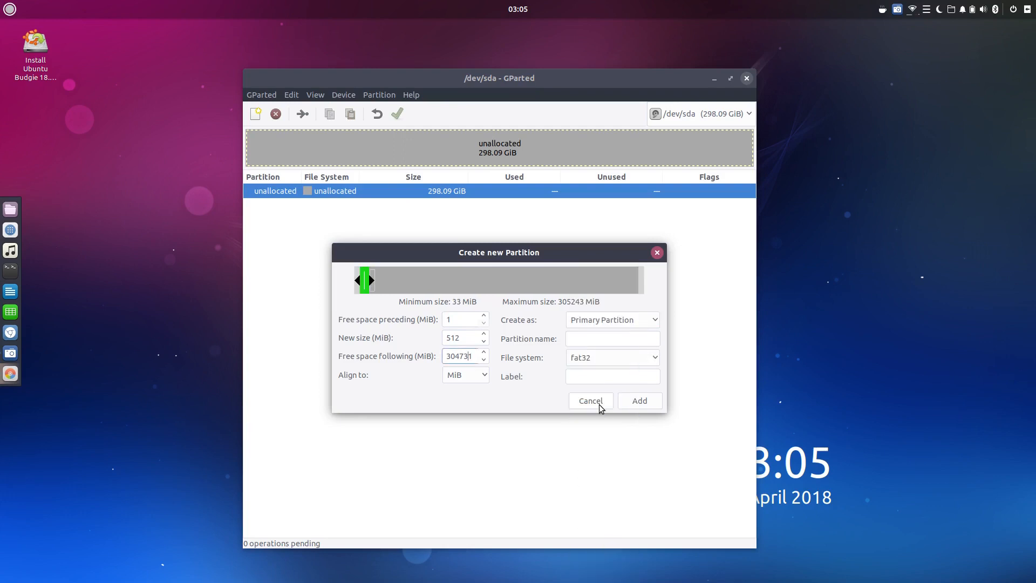
pyautogui.click(642, 401)
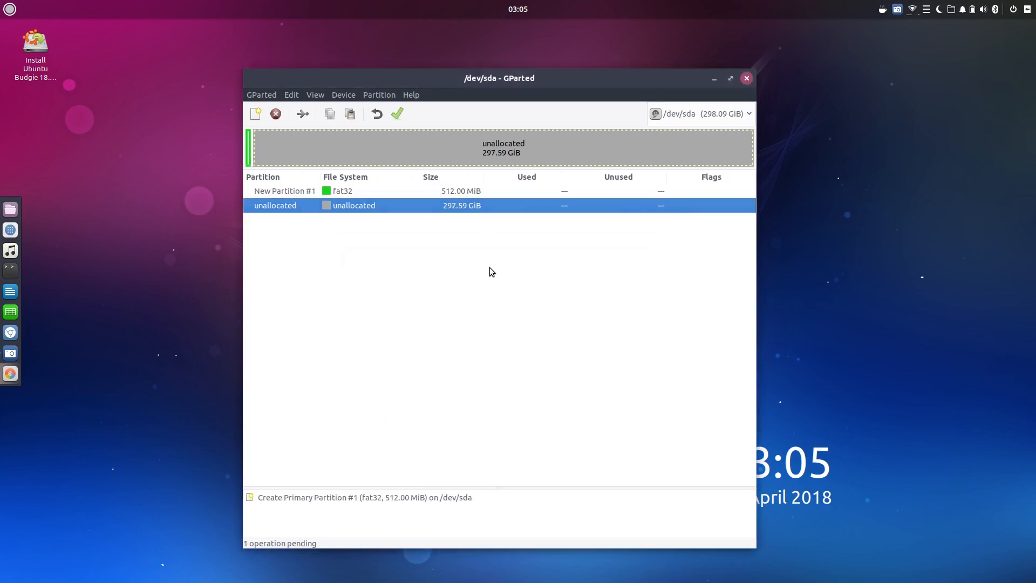
pyautogui.rightClick(347, 190)
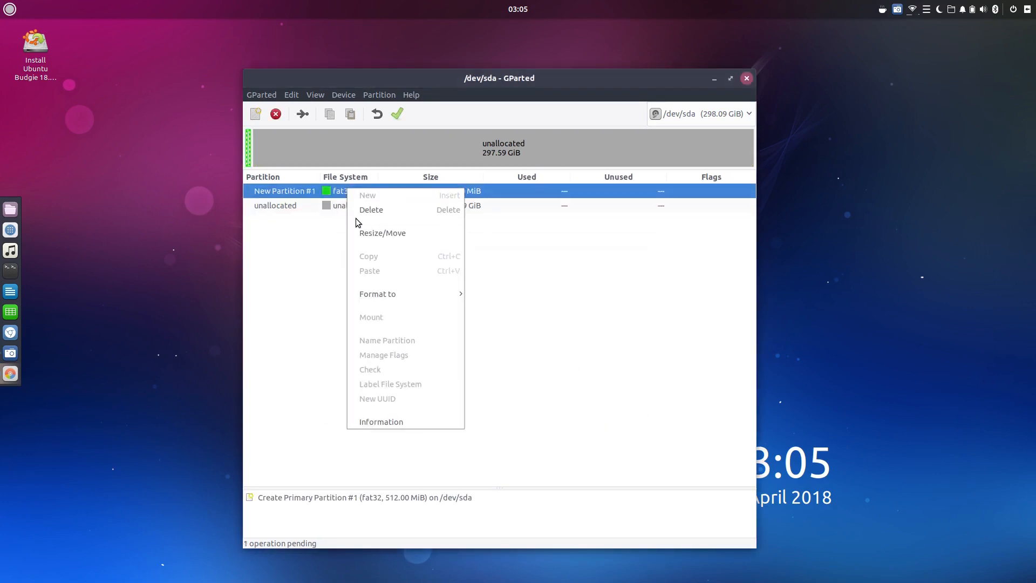
pyautogui.click(321, 228)
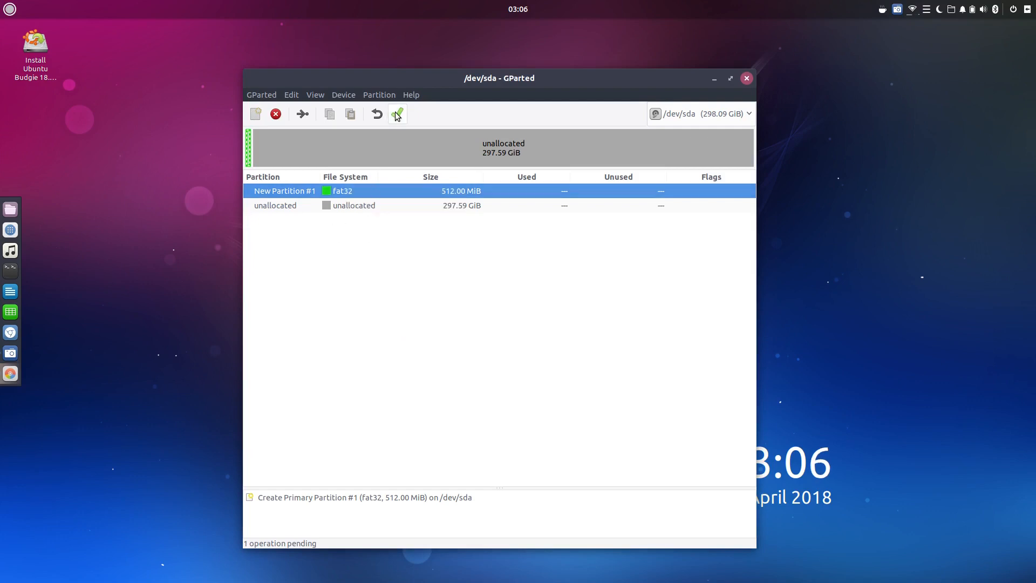
# Start a new partition and compute 8 × 1024 = 8192 in Calculator for its size
pyautogui.rightClick(341, 206)
pyautogui.click(358, 212)
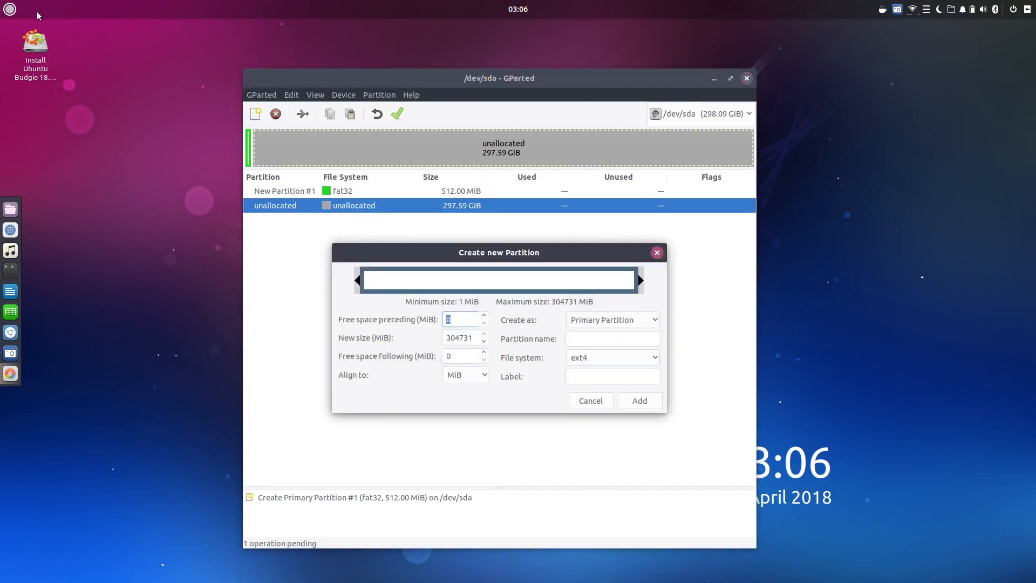
pyautogui.click(10, 9)
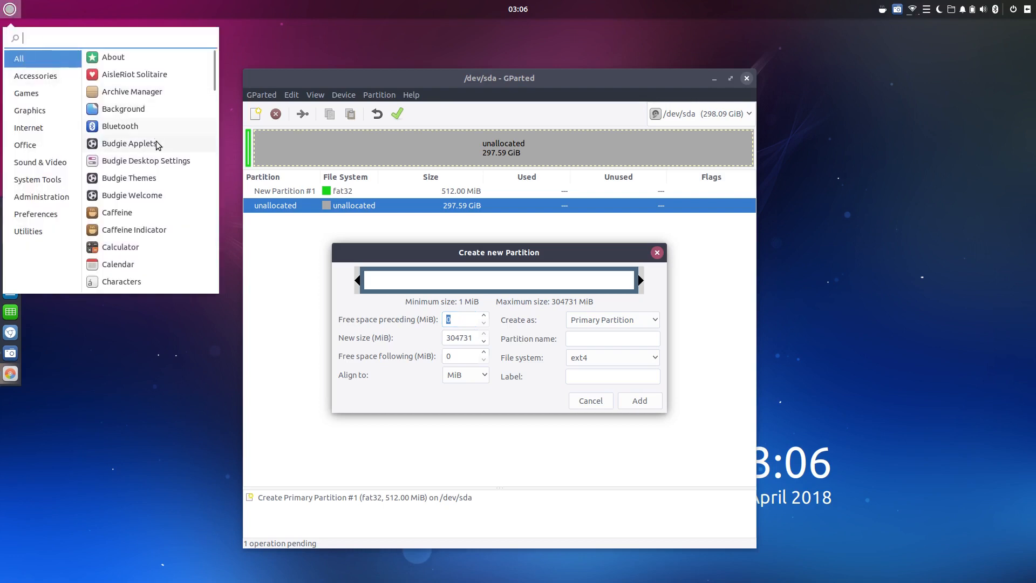
pyautogui.click(124, 247)
pyautogui.click(63, 206)
pyautogui.click(126, 227)
pyautogui.click(31, 249)
pyautogui.click(31, 271)
pyautogui.click(64, 248)
pyautogui.click(31, 227)
pyautogui.click(167, 275)
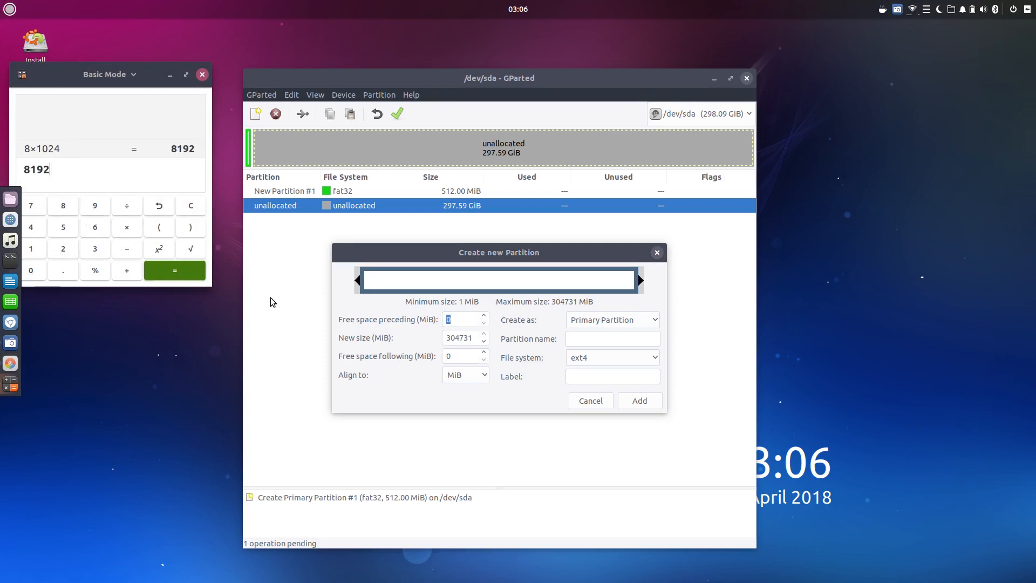
# Queue an 8192 MiB linux-swap partition and apply all pending operations
pyautogui.doubleClick(461, 333)
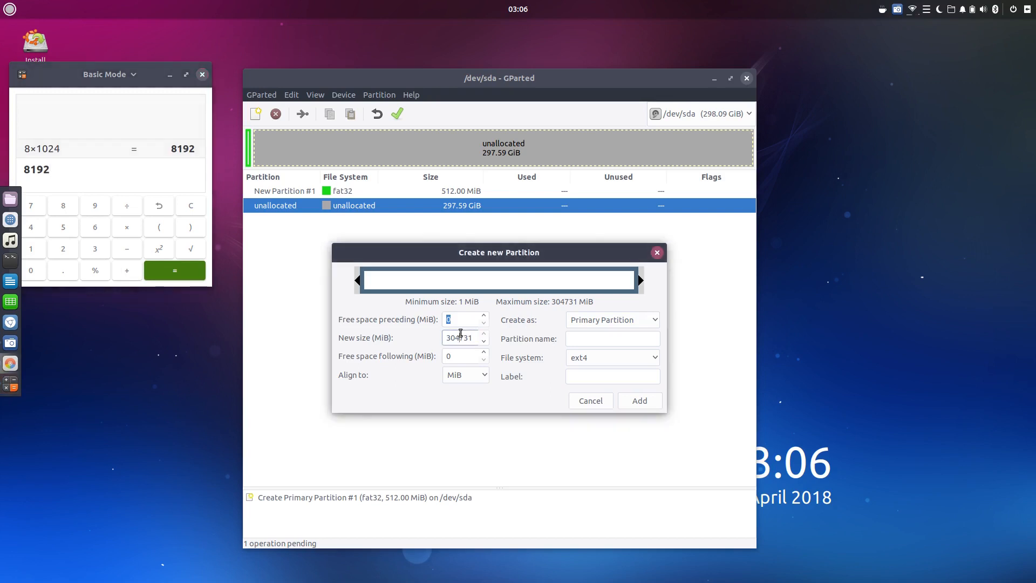
pyautogui.write('8192')
pyautogui.click(470, 358)
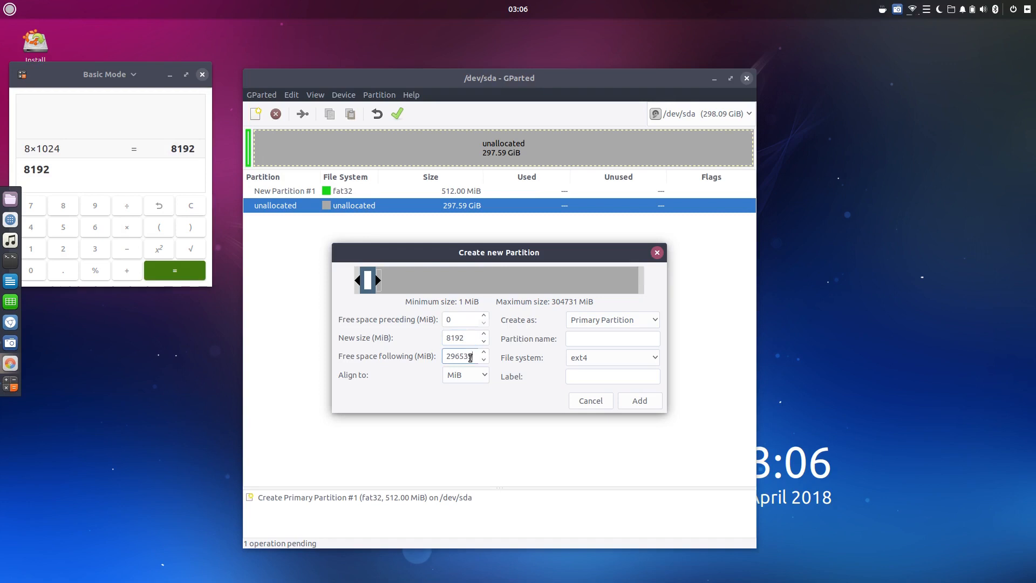
pyautogui.click(593, 357)
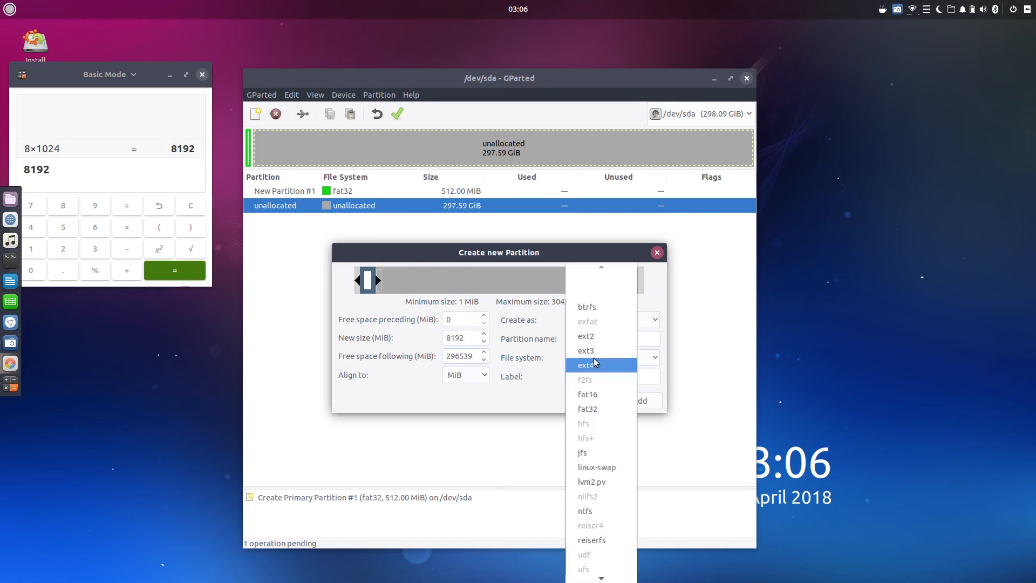
pyautogui.click(604, 468)
pyautogui.click(640, 402)
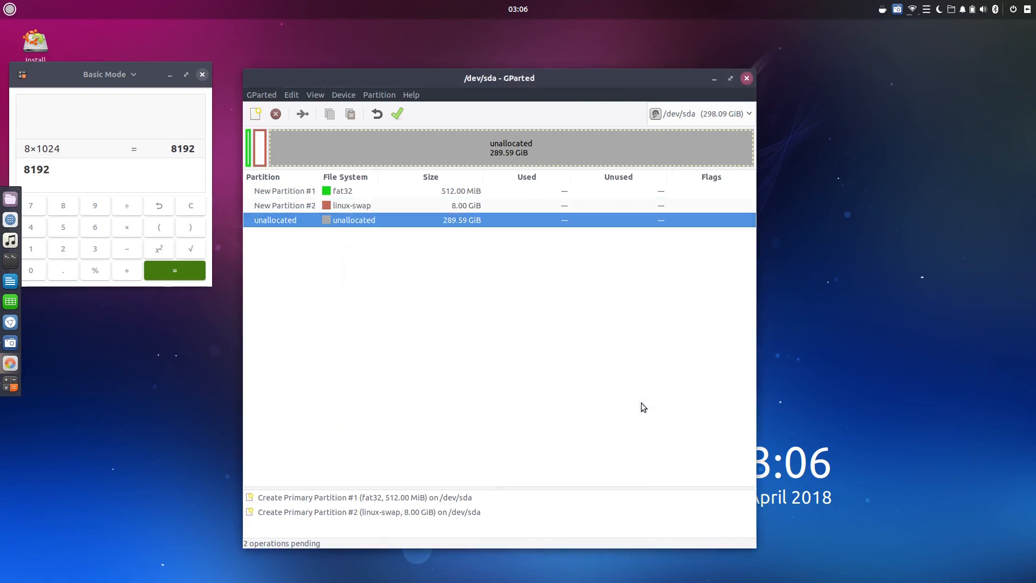
pyautogui.click(399, 119)
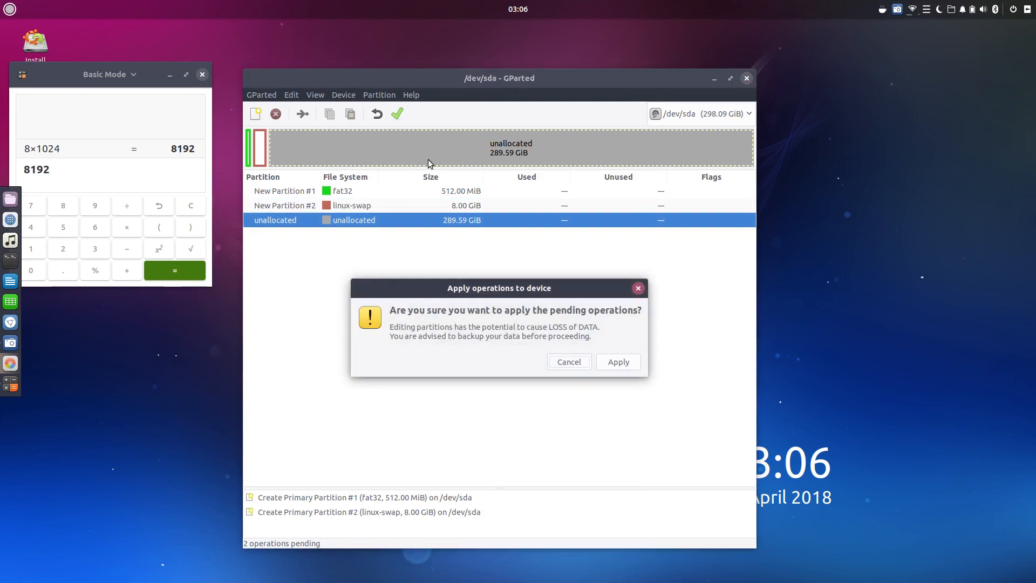
# Confirm writing the fat32 and linux-swap partitions to /dev/sda and close the report
pyautogui.click(599, 360)
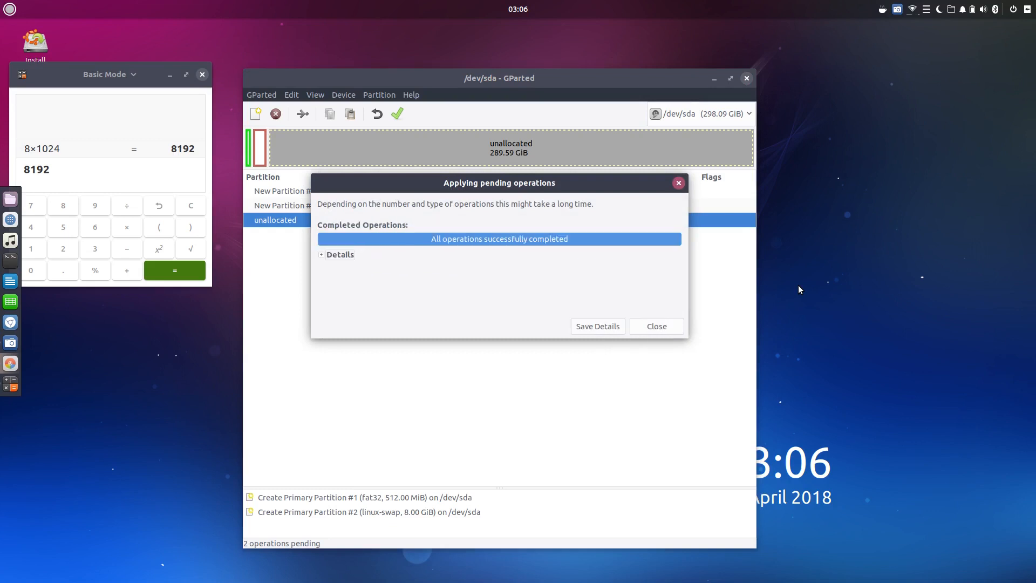
pyautogui.click(655, 327)
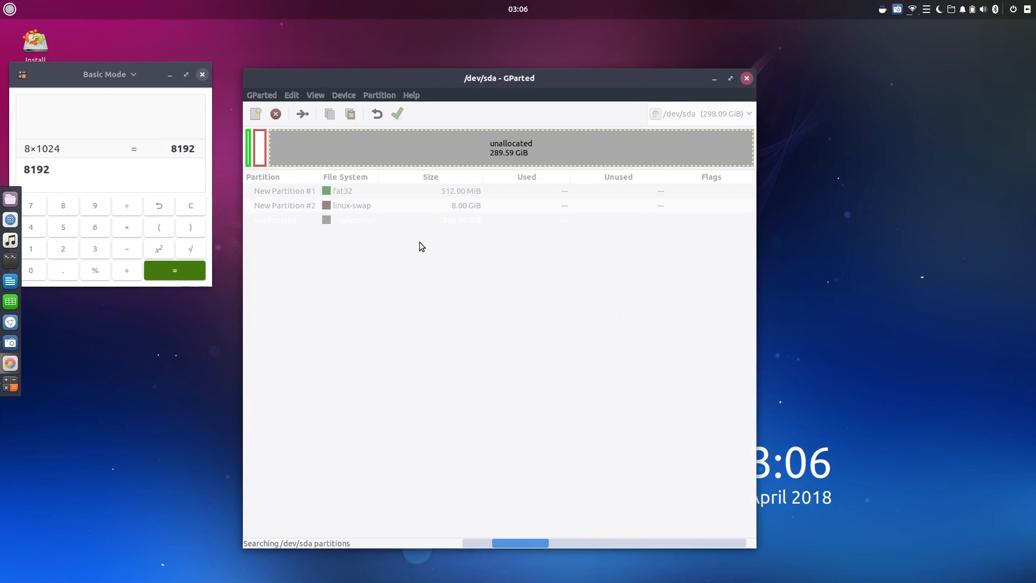
# Tick the boot flag on the 512 MiB fat32 /dev/sda1 so its flags read boot, esp
pyautogui.rightClick(340, 192)
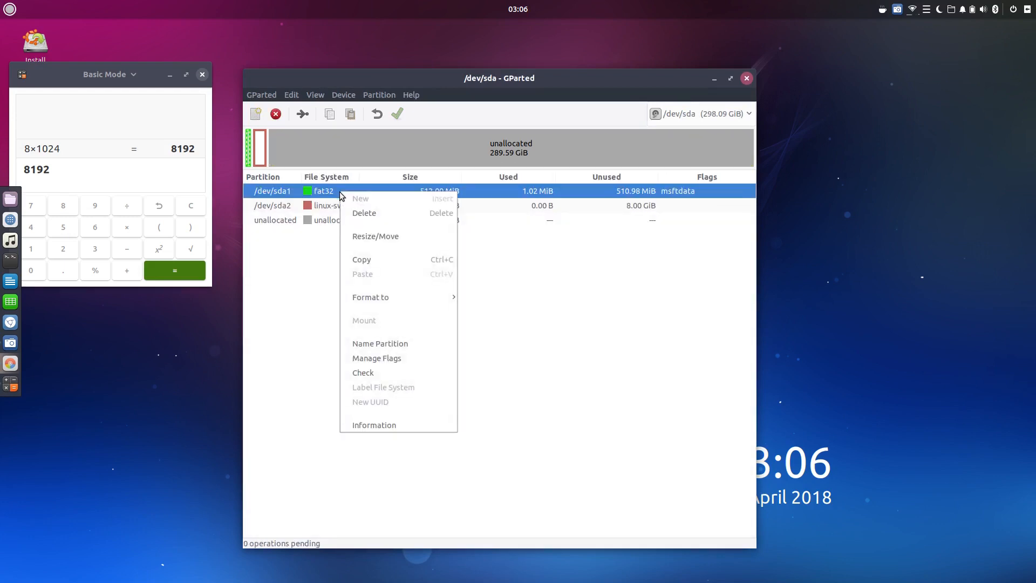
pyautogui.click(397, 357)
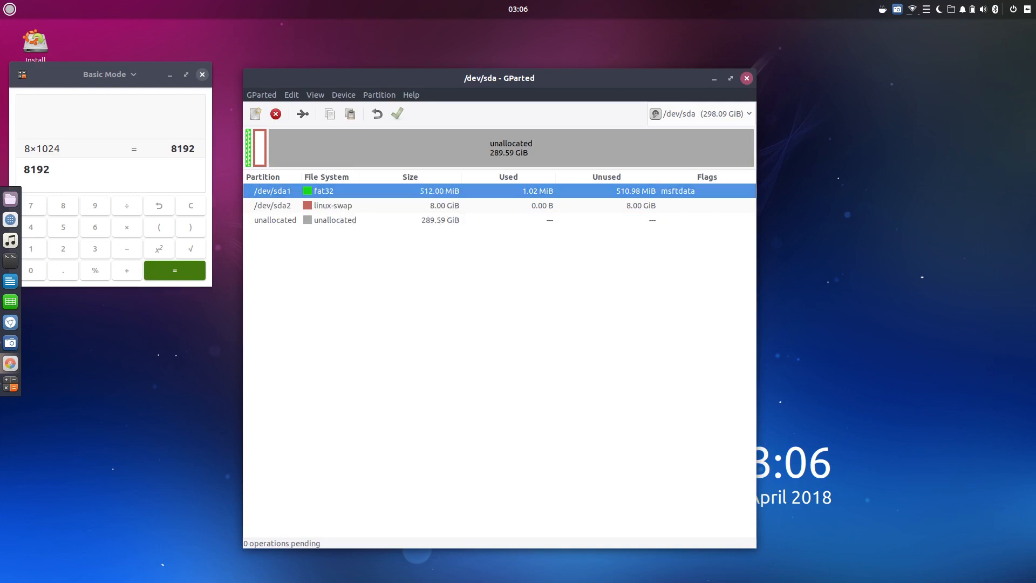
pyautogui.click(425, 271)
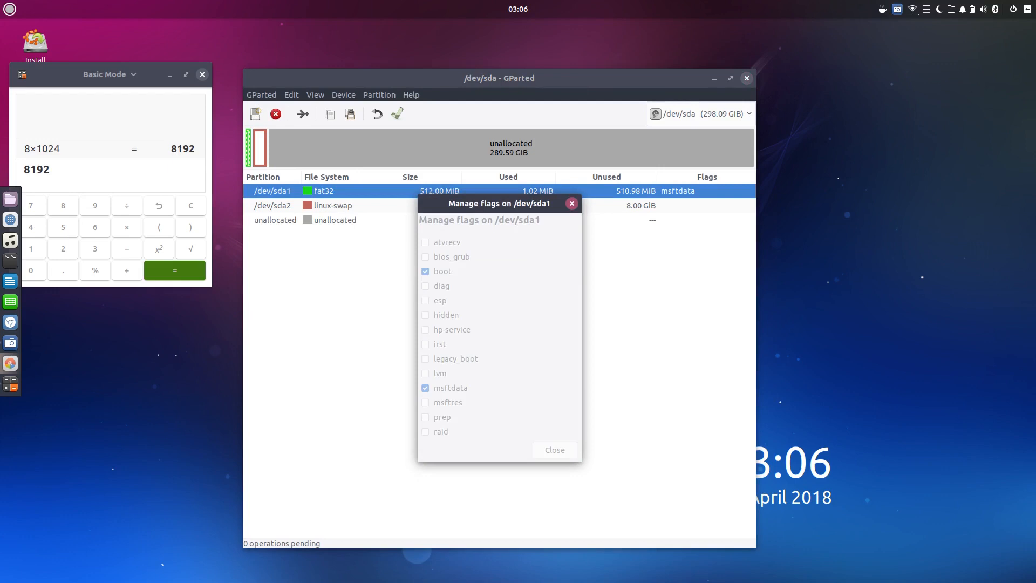
pyautogui.click(554, 450)
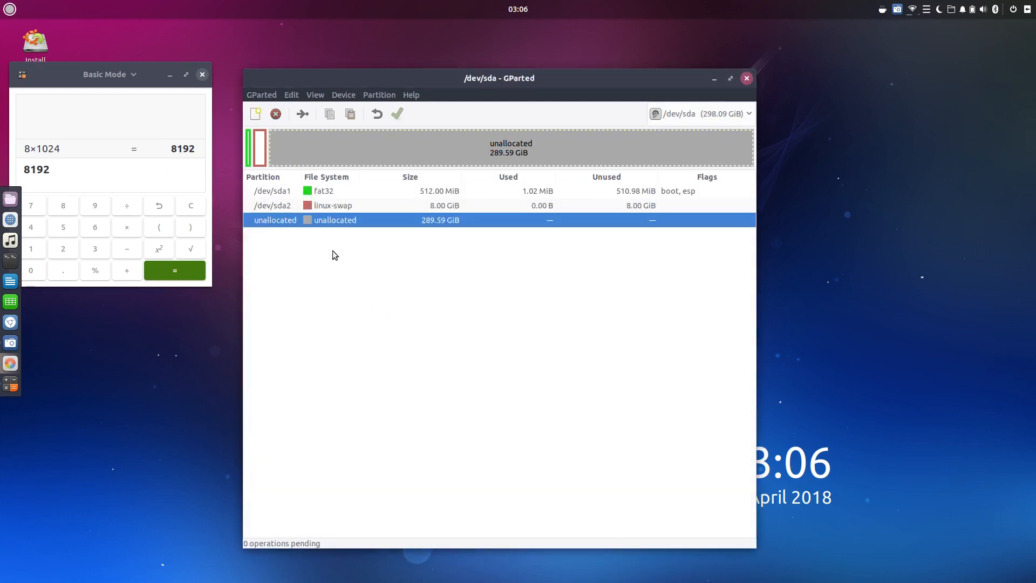
# Start a new partition in the unallocated space and compute 25 × 1024 = 25600 in Calculator
pyautogui.rightClick(334, 216)
pyautogui.click(361, 224)
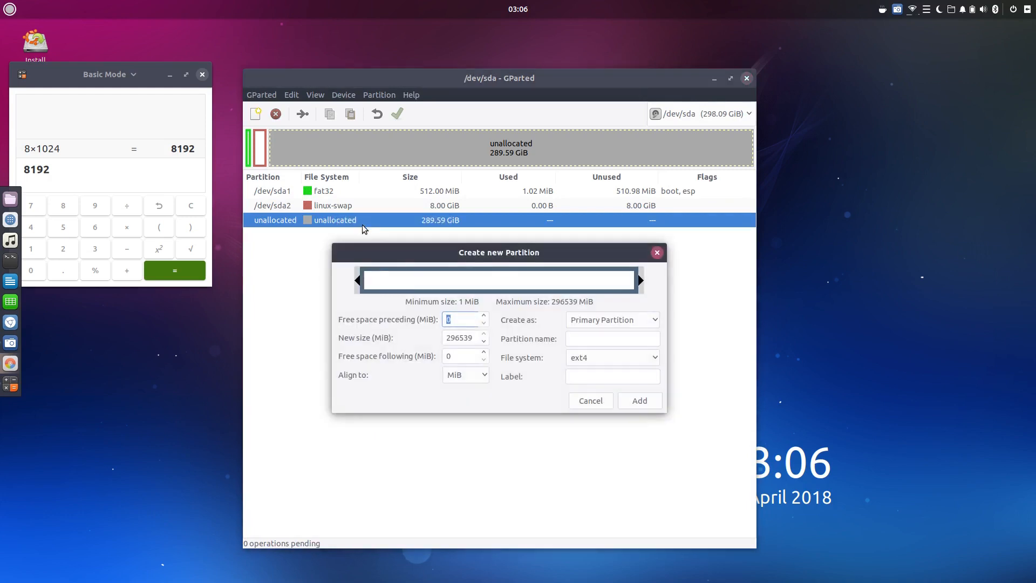
pyautogui.doubleClick(468, 338)
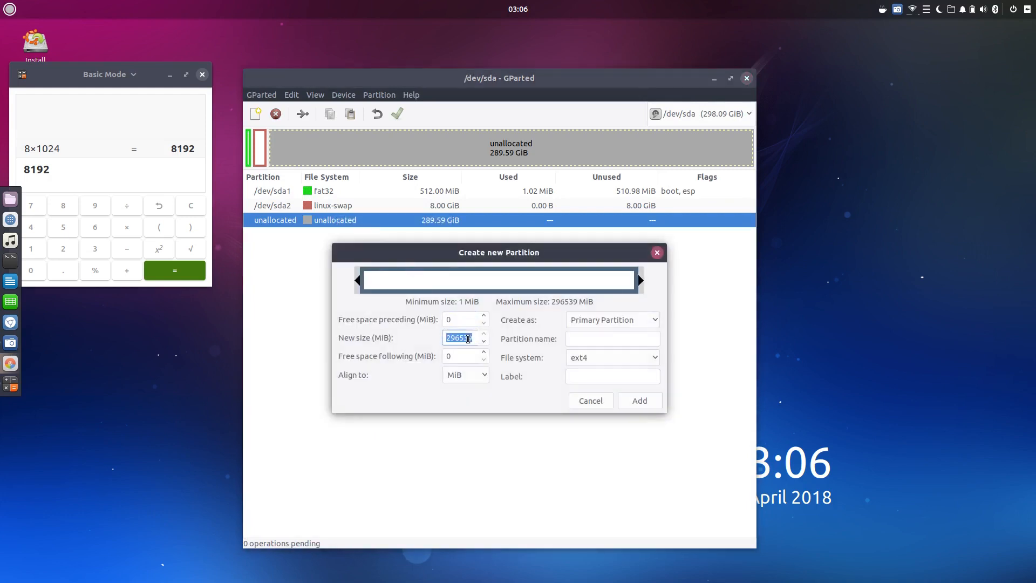
pyautogui.click(190, 205)
pyautogui.click(63, 250)
pyautogui.click(62, 231)
pyautogui.click(120, 231)
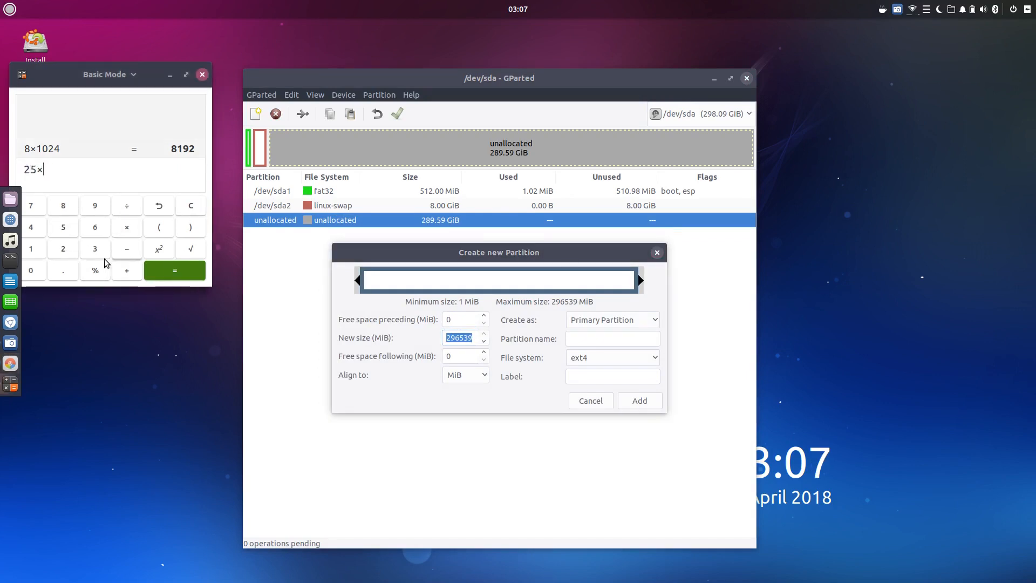
pyautogui.click(34, 253)
pyautogui.click(31, 272)
pyautogui.click(58, 250)
pyautogui.click(31, 227)
pyautogui.click(174, 270)
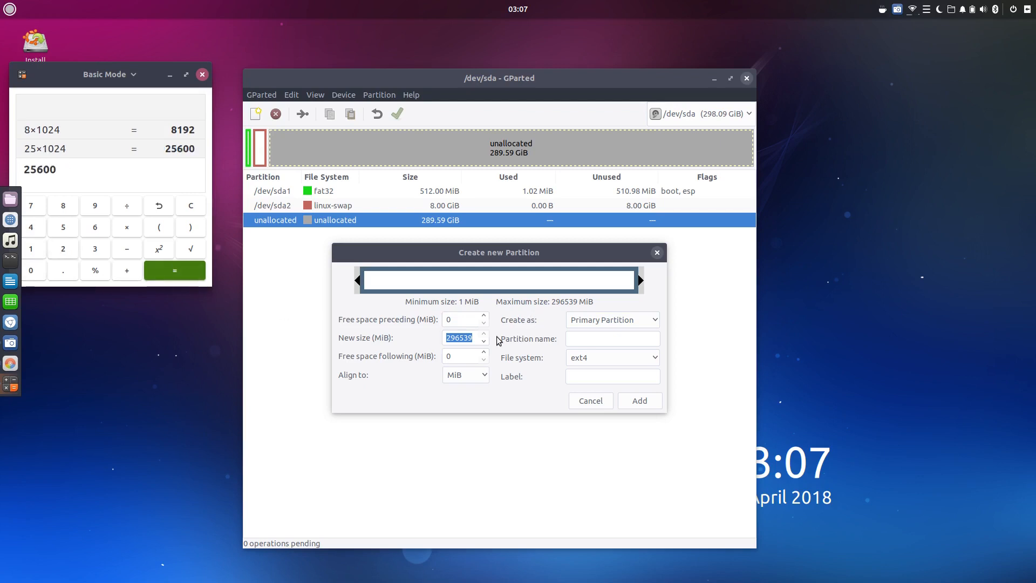
# Enter 25600 MiB as the new size and add the 25 GiB ext4 partition
pyautogui.write('25')
pyautogui.click(446, 333)
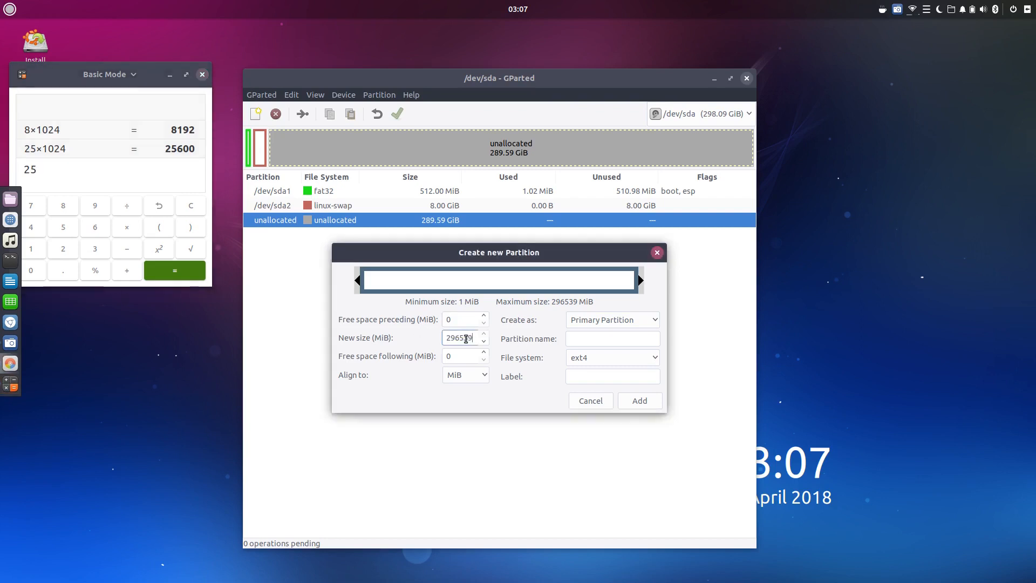
pyautogui.write('25600')
pyautogui.click(471, 356)
pyautogui.click(636, 401)
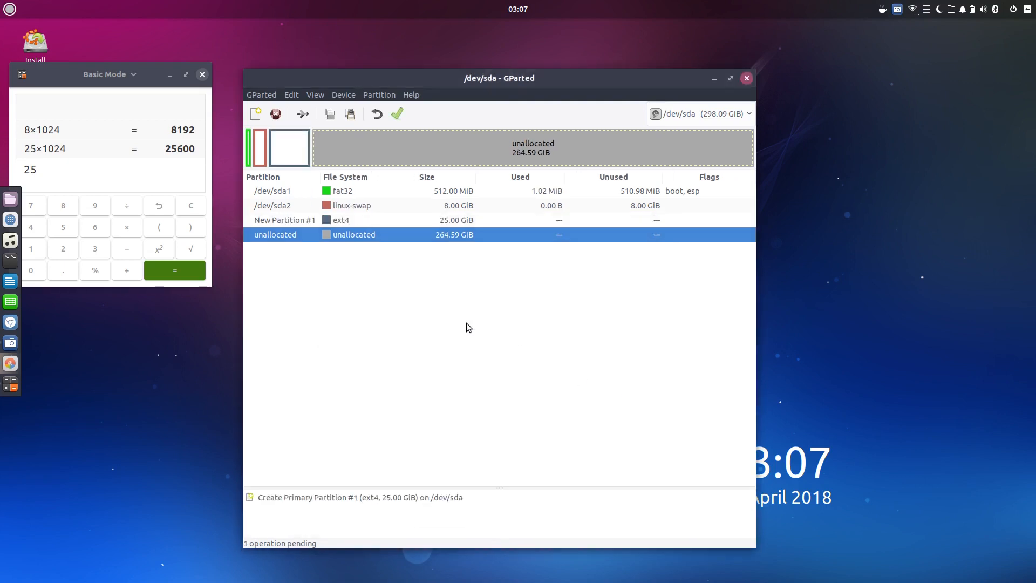
# Add New Partitions #2 and #3 as 25600 MiB ext4 partitions
pyautogui.rightClick(362, 234)
pyautogui.click(384, 239)
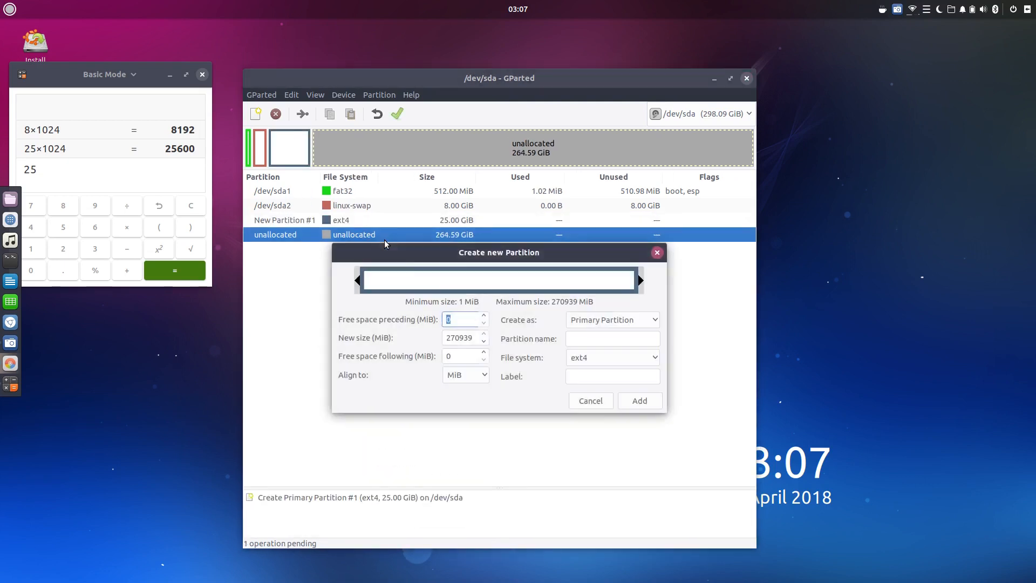
pyautogui.doubleClick(468, 338)
pyautogui.write('25600')
pyautogui.click(648, 474)
pyautogui.click(640, 401)
pyautogui.rightClick(358, 247)
pyautogui.click(381, 258)
pyautogui.doubleClick(468, 337)
pyautogui.write('25600')
pyautogui.click(640, 400)
# Add two more 25600 MiB ext4 partitions in the remaining unallocated space
pyautogui.rightClick(366, 263)
pyautogui.click(387, 271)
pyautogui.doubleClick(459, 339)
pyautogui.write('25600')
pyautogui.click(641, 400)
pyautogui.rightClick(369, 278)
pyautogui.click(389, 286)
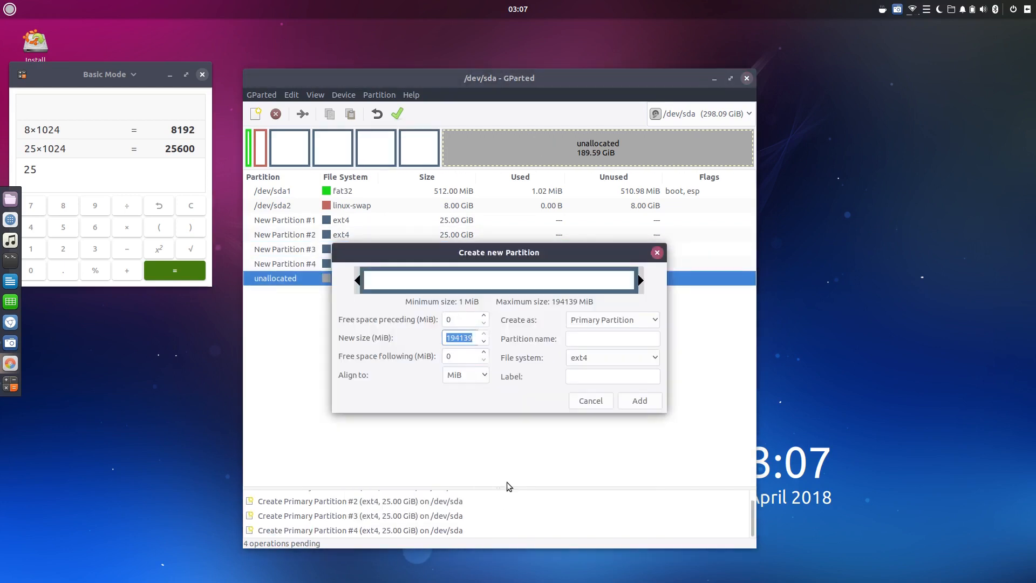
pyautogui.click(395, 300)
pyautogui.doubleClick(461, 338)
pyautogui.write('25600')
pyautogui.click(640, 401)
# Queue another pair of 25 GiB ext4 partitions after the previous ones
pyautogui.rightClick(374, 307)
pyautogui.click(396, 315)
pyautogui.doubleClick(464, 338)
pyautogui.write('25600')
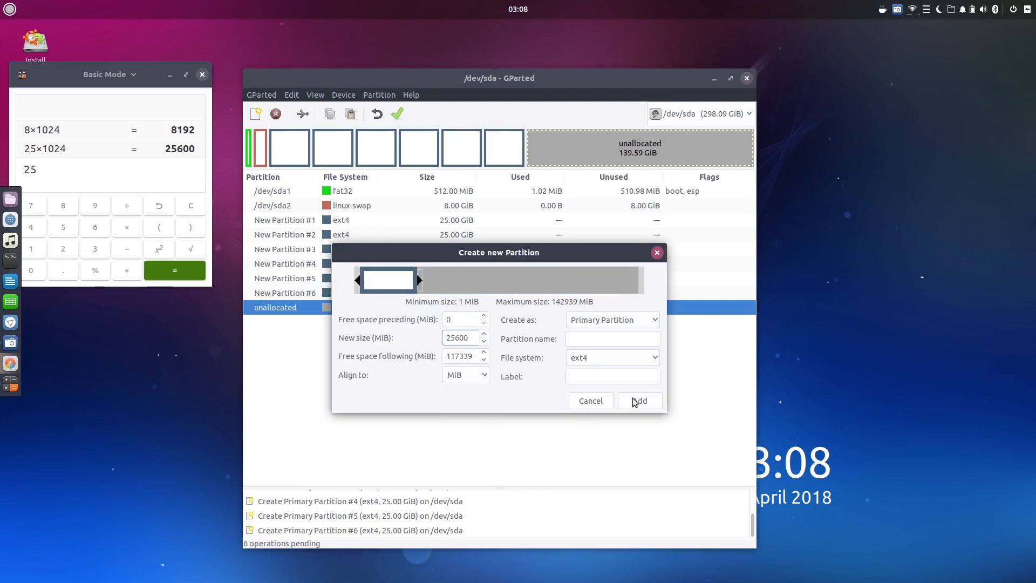
pyautogui.write('00')
pyautogui.click(640, 401)
pyautogui.rightClick(377, 336)
pyautogui.click(398, 344)
pyautogui.write('25600')
pyautogui.click(639, 401)
# Add the final 25 GiB partitions plus a 39.59 GiB remainder partition, then choose Apply All Operations
pyautogui.rightClick(384, 351)
pyautogui.click(405, 358)
pyautogui.write('25600')
pyautogui.click(639, 401)
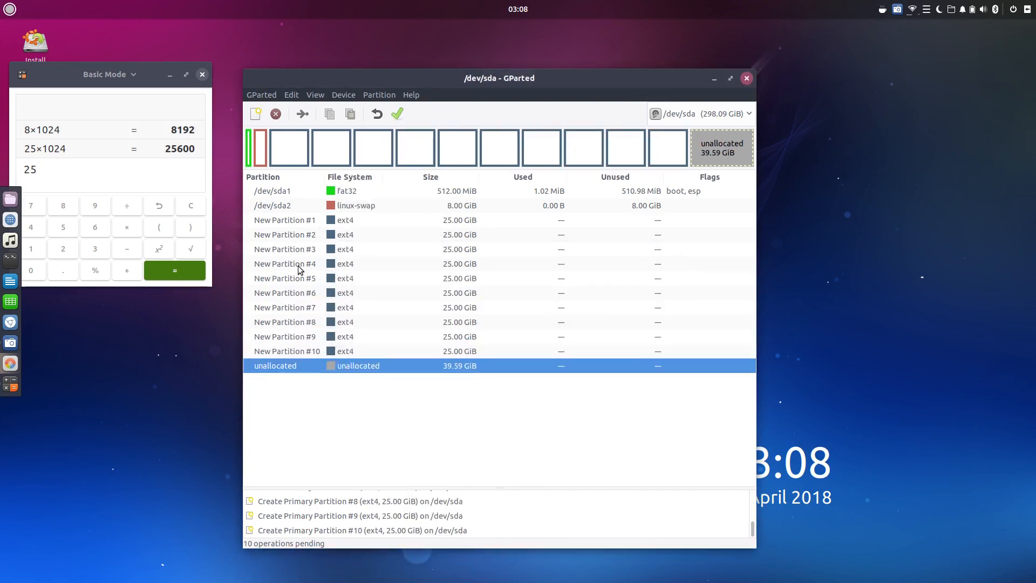
pyautogui.rightClick(372, 366)
pyautogui.click(393, 373)
pyautogui.click(636, 402)
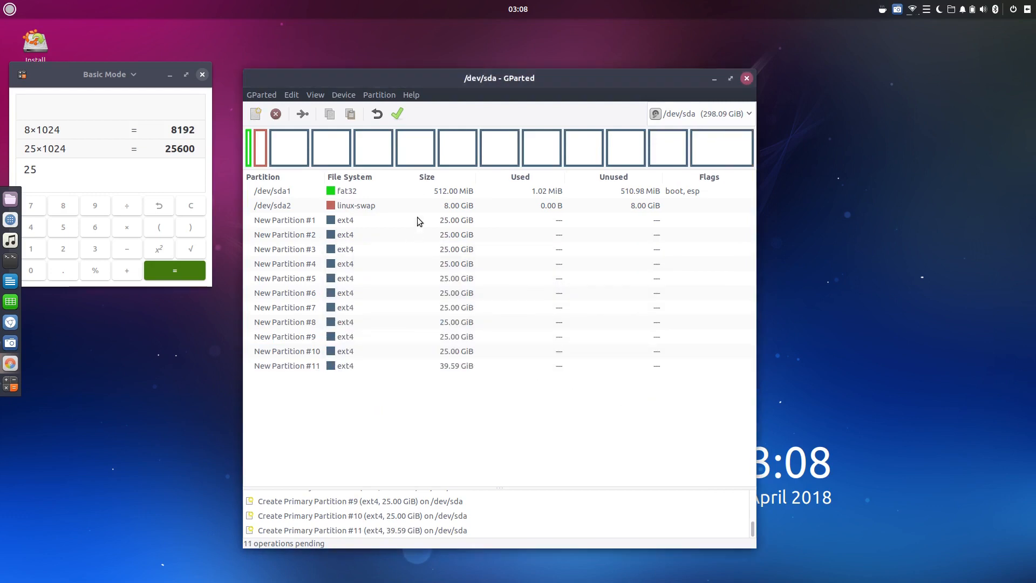
pyautogui.click(393, 115)
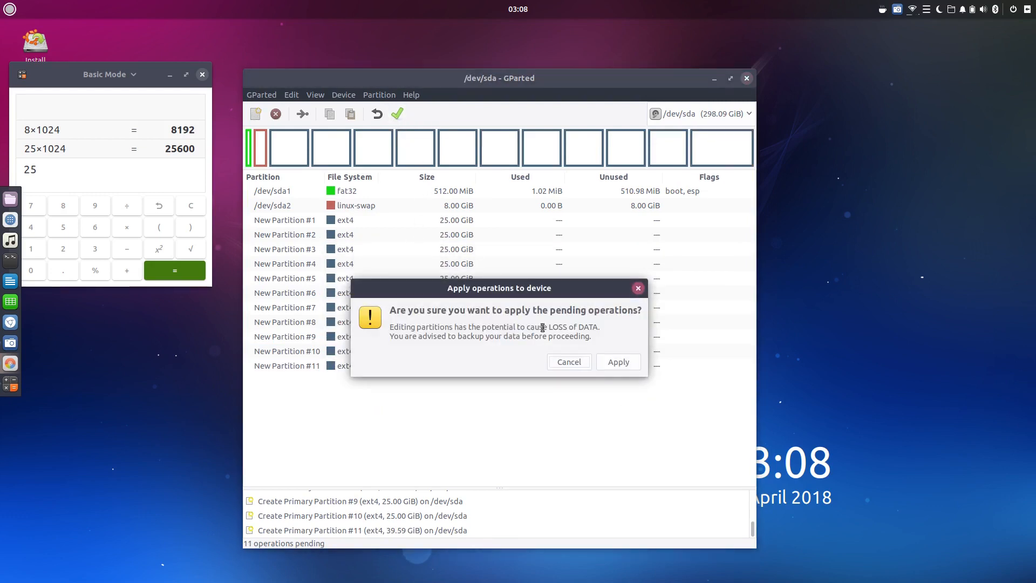
# Confirm applying the eleven queued operations to /dev/sda and close the Calculator
pyautogui.click(604, 363)
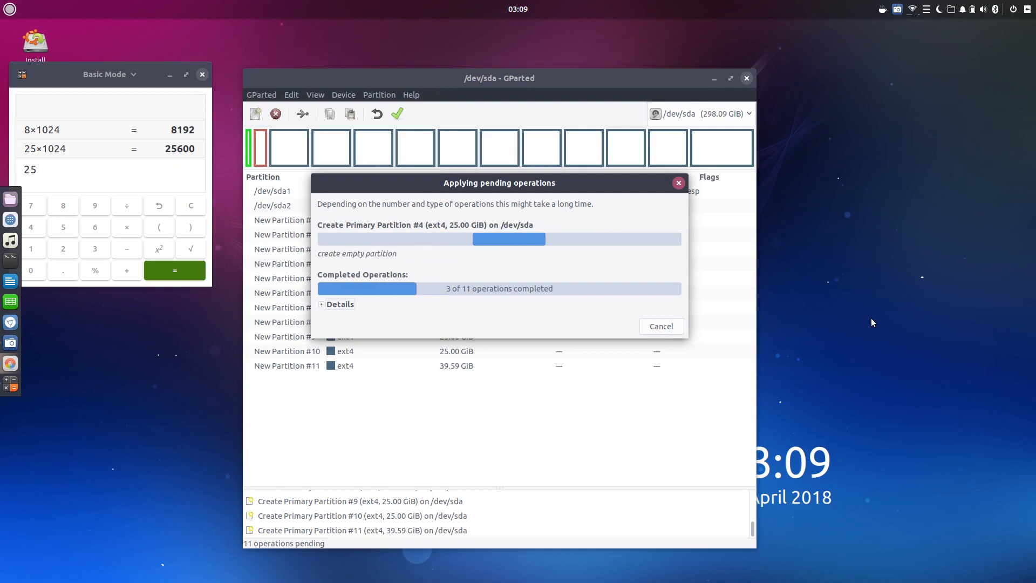
pyautogui.click(203, 74)
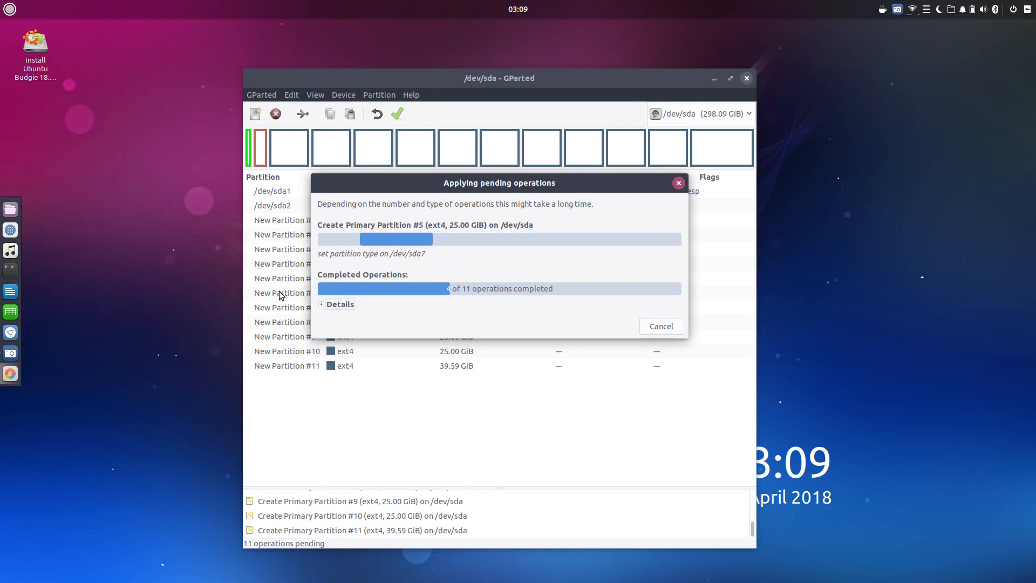
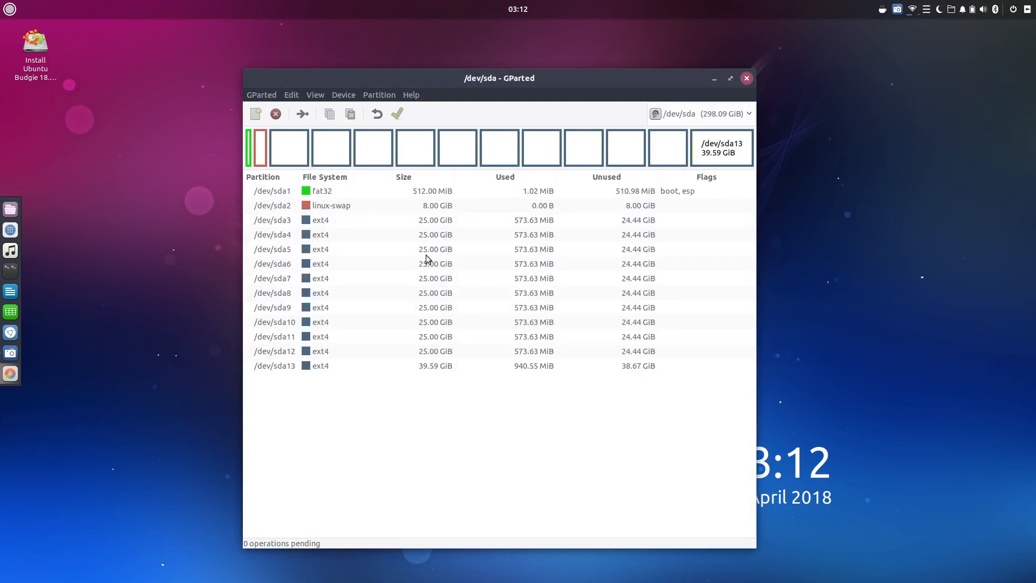
# Close the GParted window after all 11 operations have been applied to /dev/sda
pyautogui.click(747, 78)
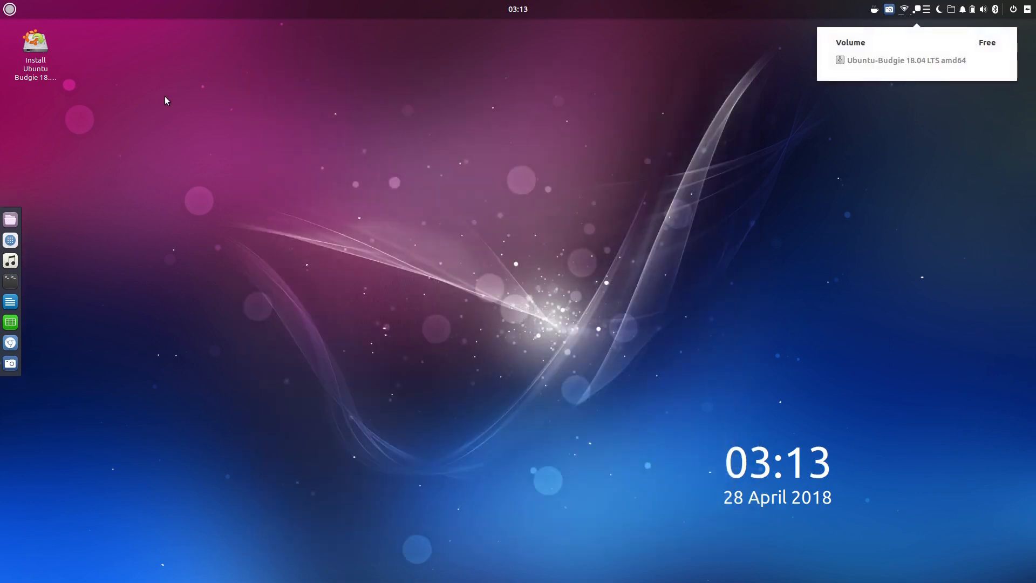
# Launch the Ubuntu Budgie installer with English, English (US) keyboard, and third-party software included
pyautogui.doubleClick(46, 54)
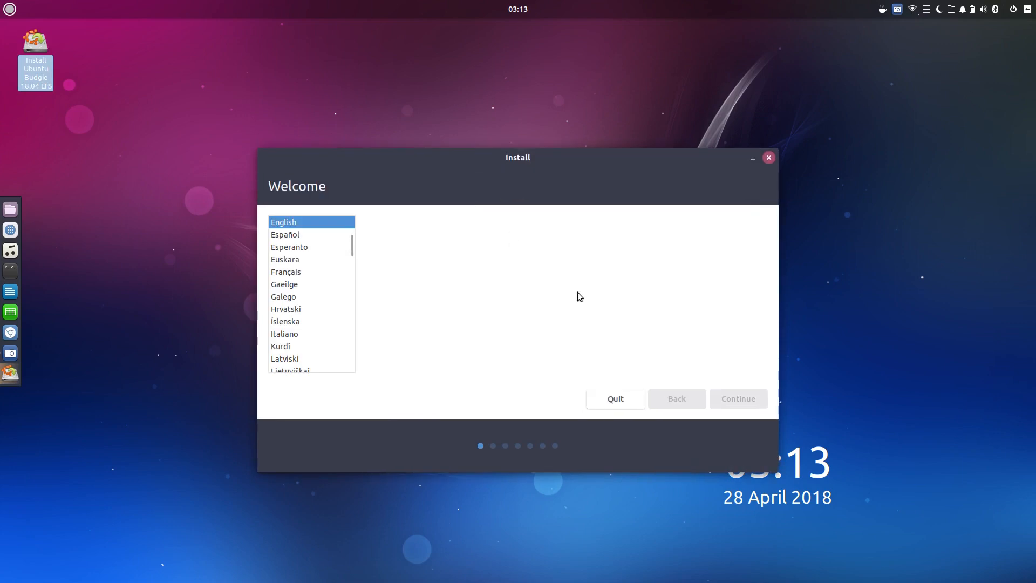
pyautogui.click(746, 397)
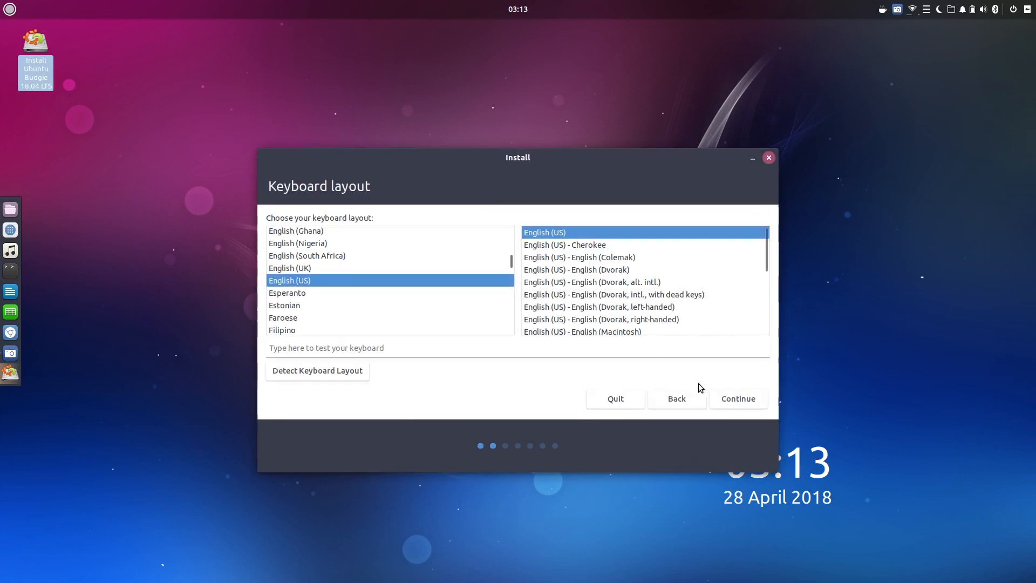
pyautogui.click(737, 400)
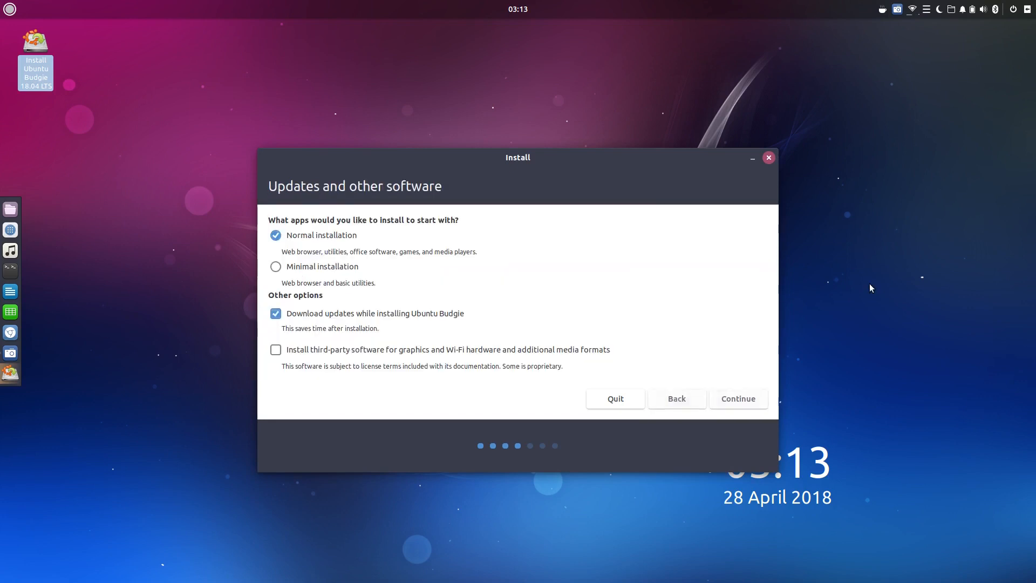
pyautogui.click(275, 349)
pyautogui.click(733, 403)
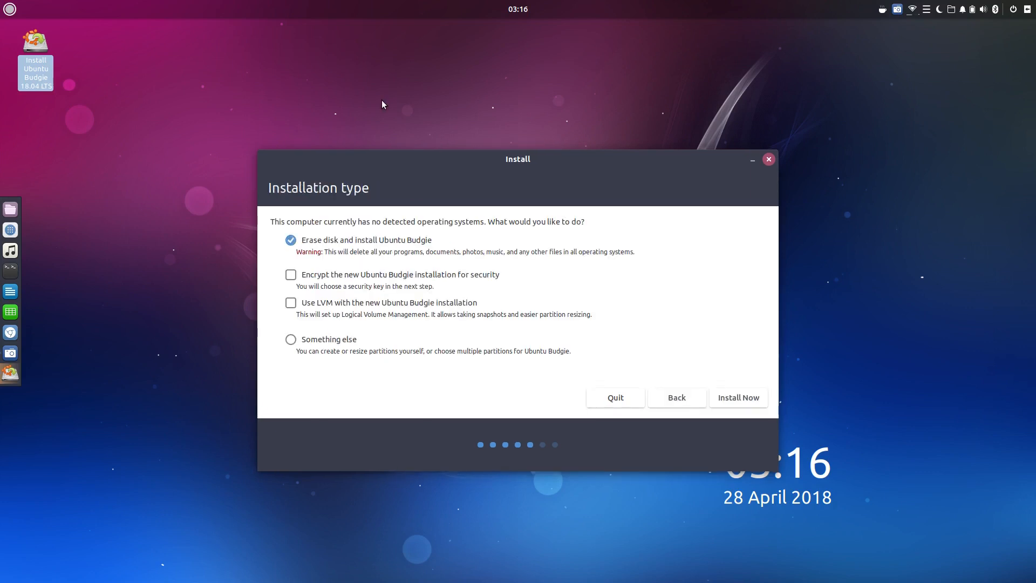
# Choose manual partitioning and set /dev/sda3 as formatted Ext4 mounted at /
pyautogui.click(291, 339)
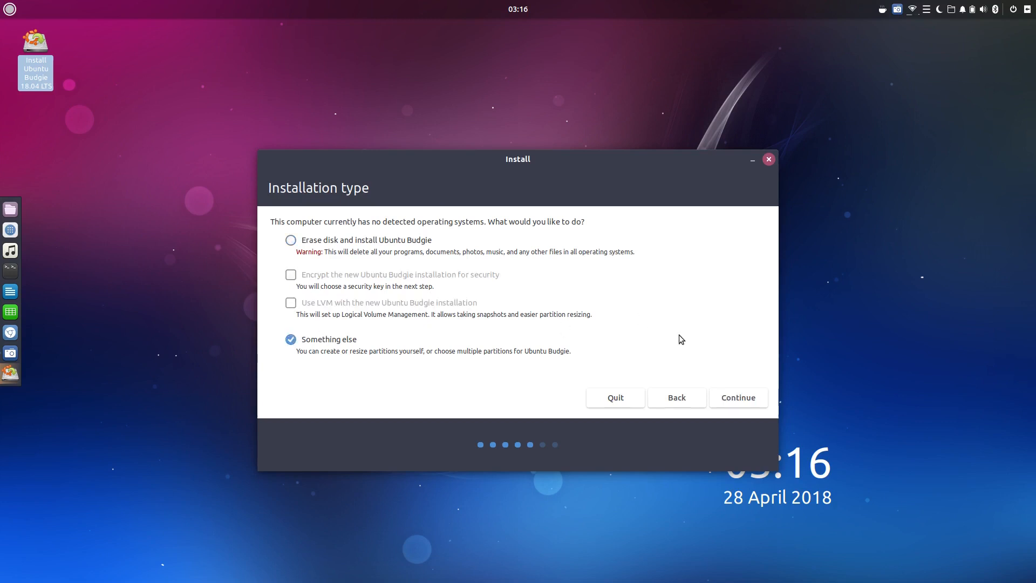
pyautogui.click(749, 402)
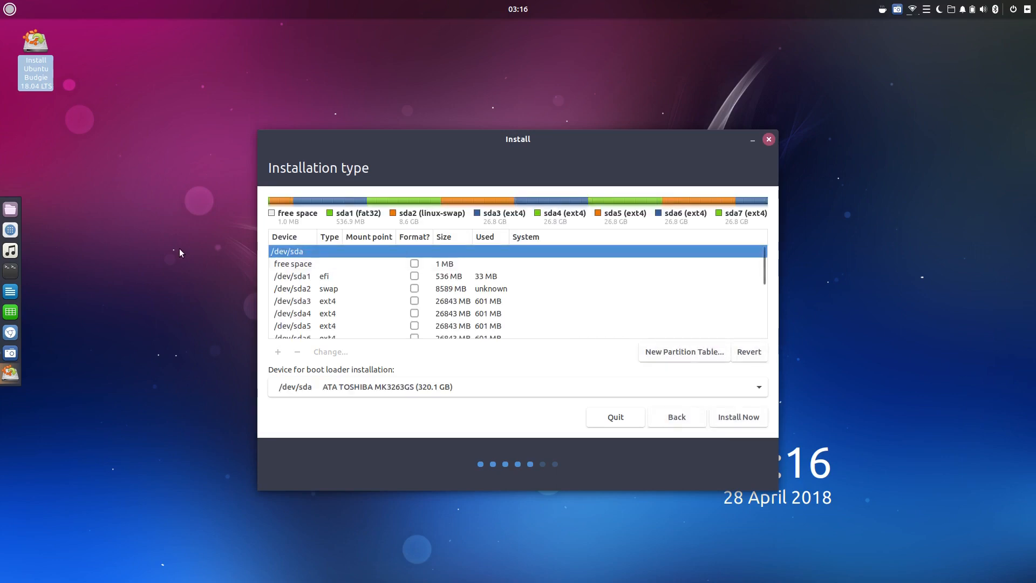
pyautogui.doubleClick(323, 301)
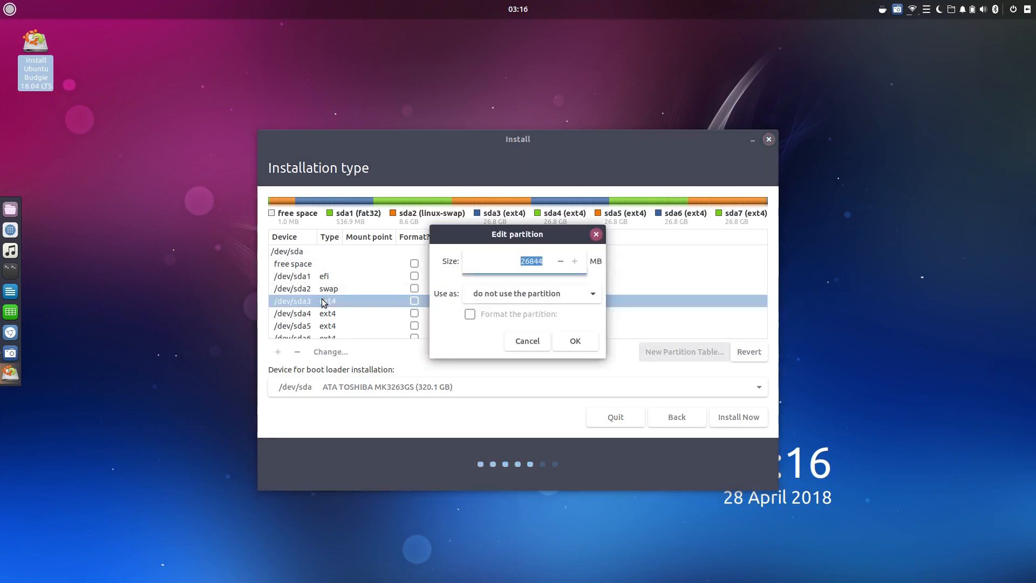
pyautogui.click(543, 299)
pyautogui.click(514, 157)
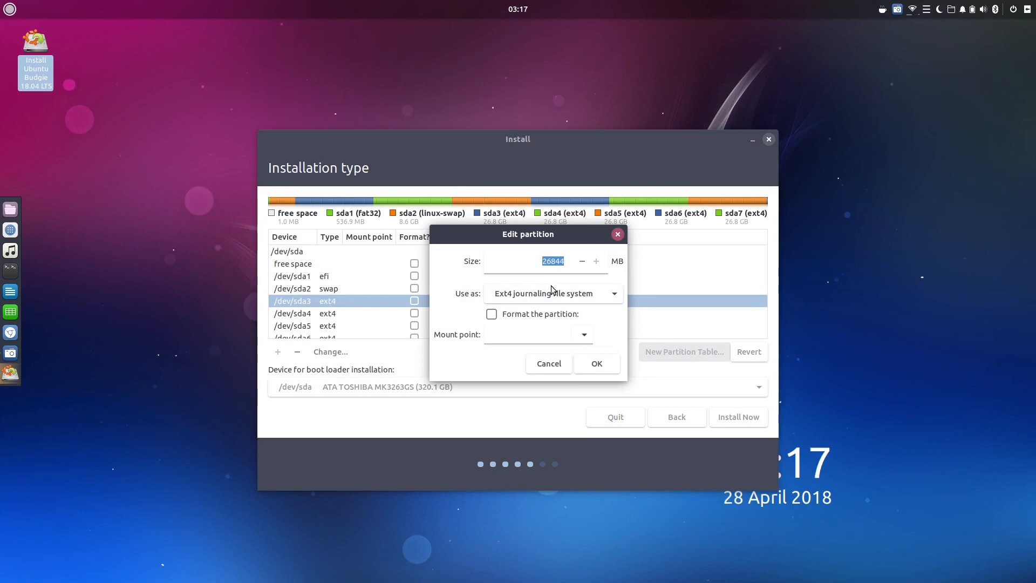
pyautogui.click(491, 314)
pyautogui.click(557, 342)
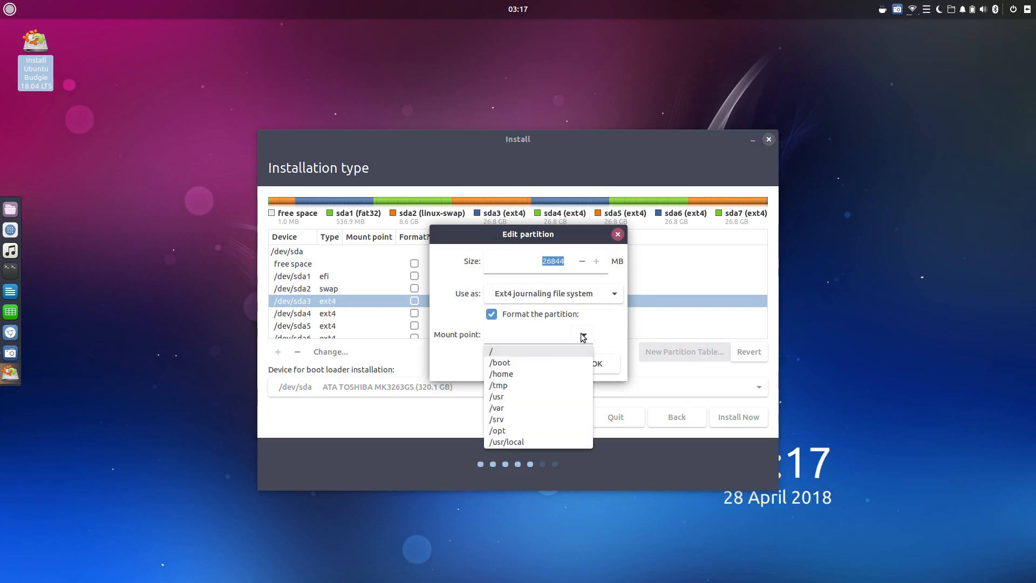
pyautogui.click(515, 348)
pyautogui.click(596, 363)
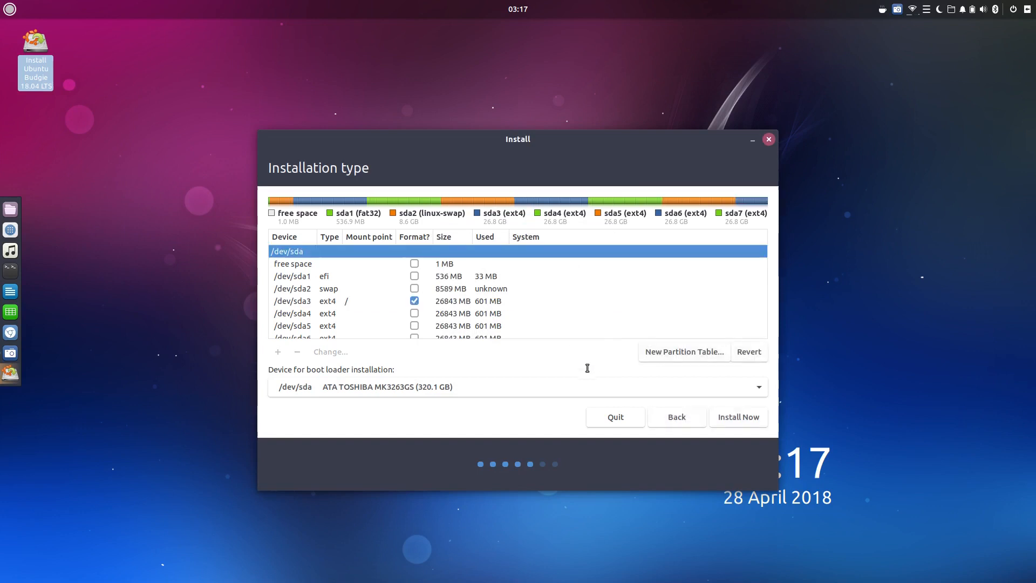
# Put the boot loader on /dev/sda1 and start Install Now
pyautogui.click(475, 388)
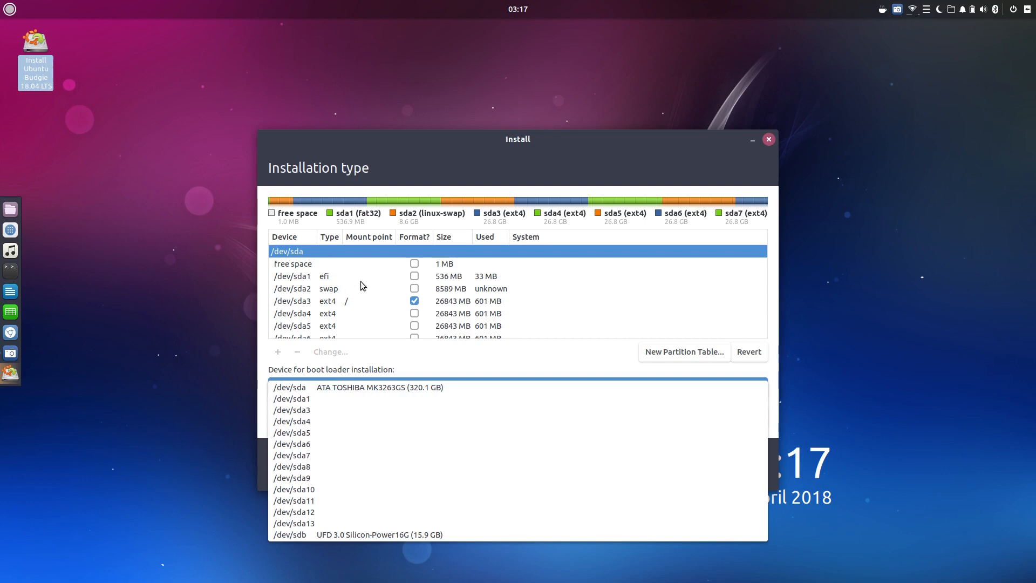
pyautogui.click(304, 400)
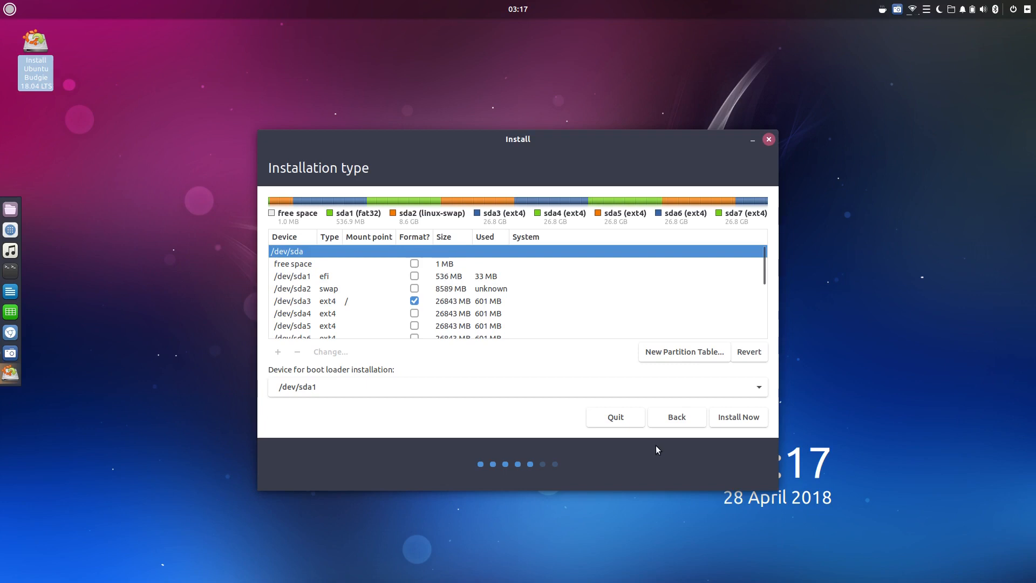
pyautogui.click(740, 417)
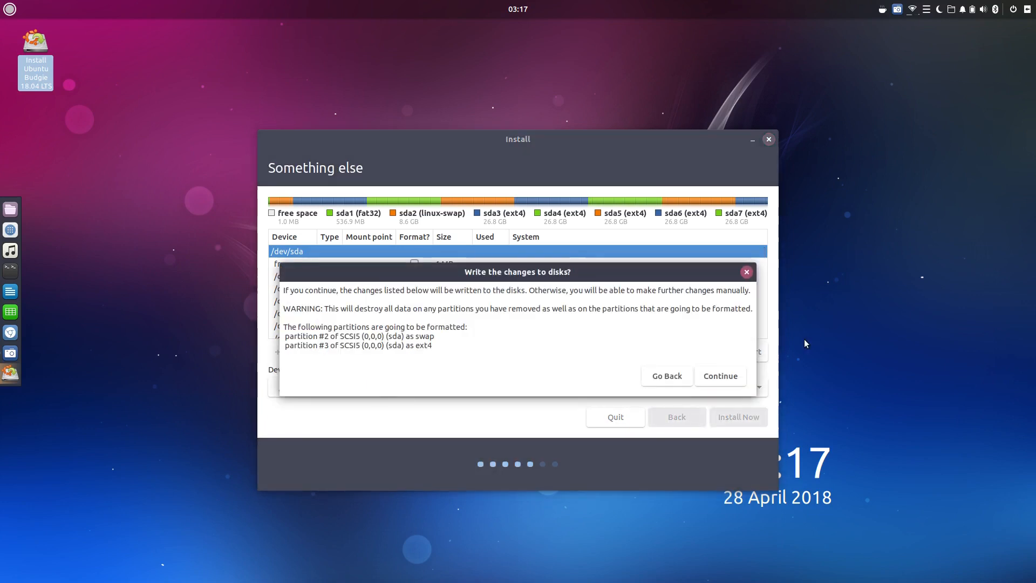
# Approve the disk changes, keep Perth, and create the user account with computer name toshiba-budgie
pyautogui.click(720, 376)
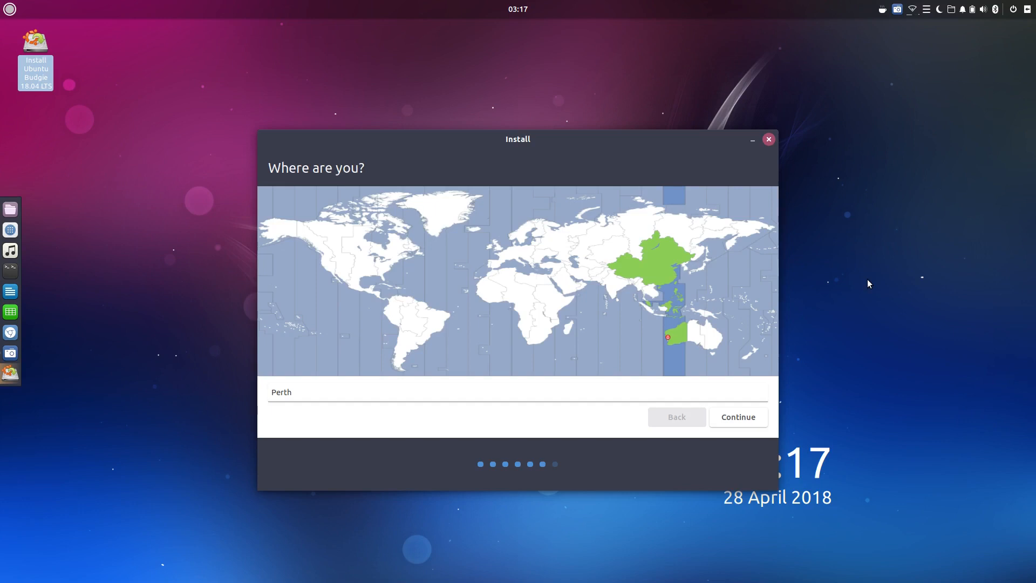
pyautogui.click(722, 419)
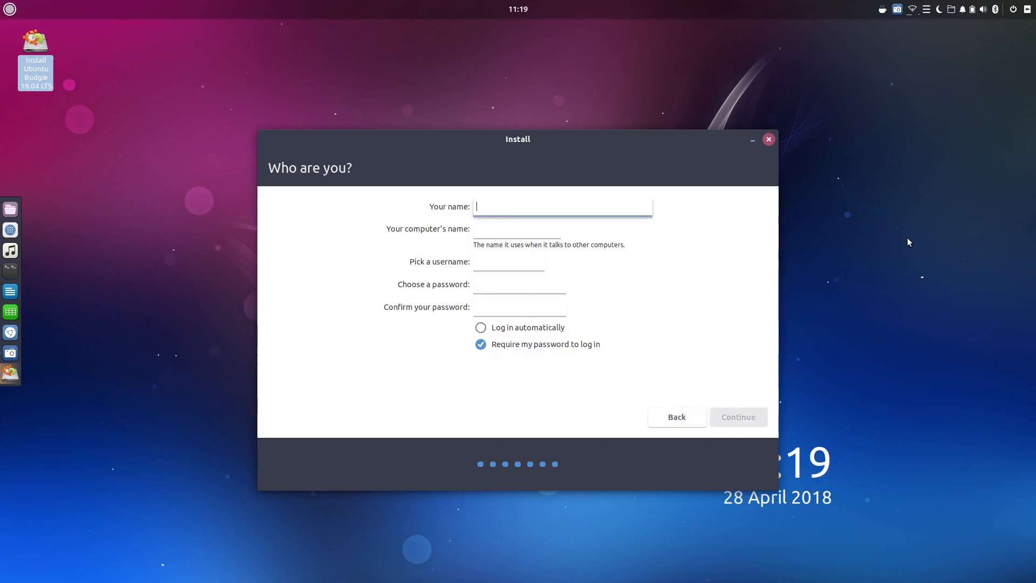
pyautogui.write('Colin Brash')
pyautogui.press('Tab')
pyautogui.write('toshiba-budgie')
pyautogui.press('Tab')
pyautogui.press('Tab')
pyautogui.write('********')
pyautogui.press('Tab')
pyautogui.write('********')
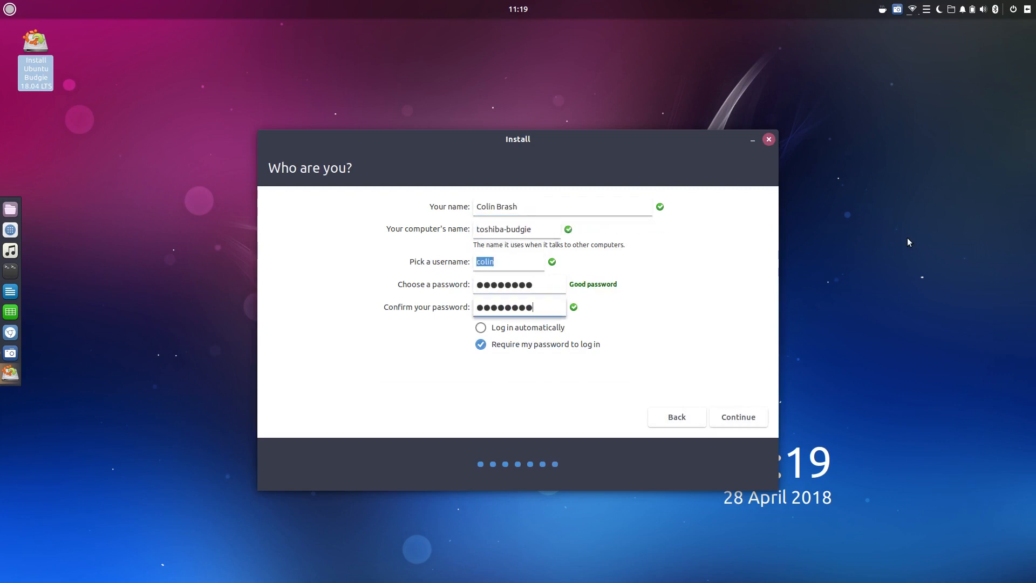
pyautogui.click(749, 418)
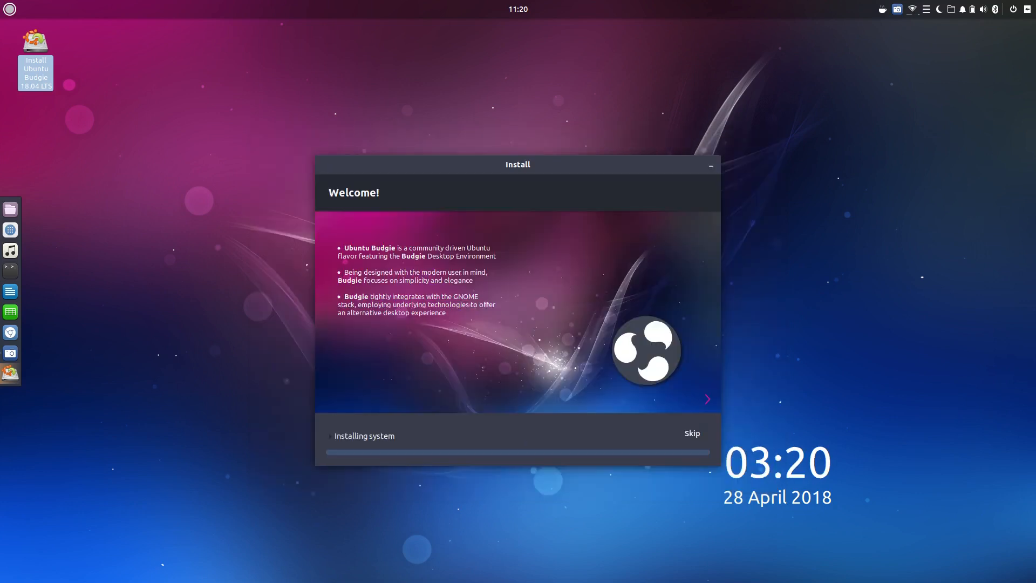